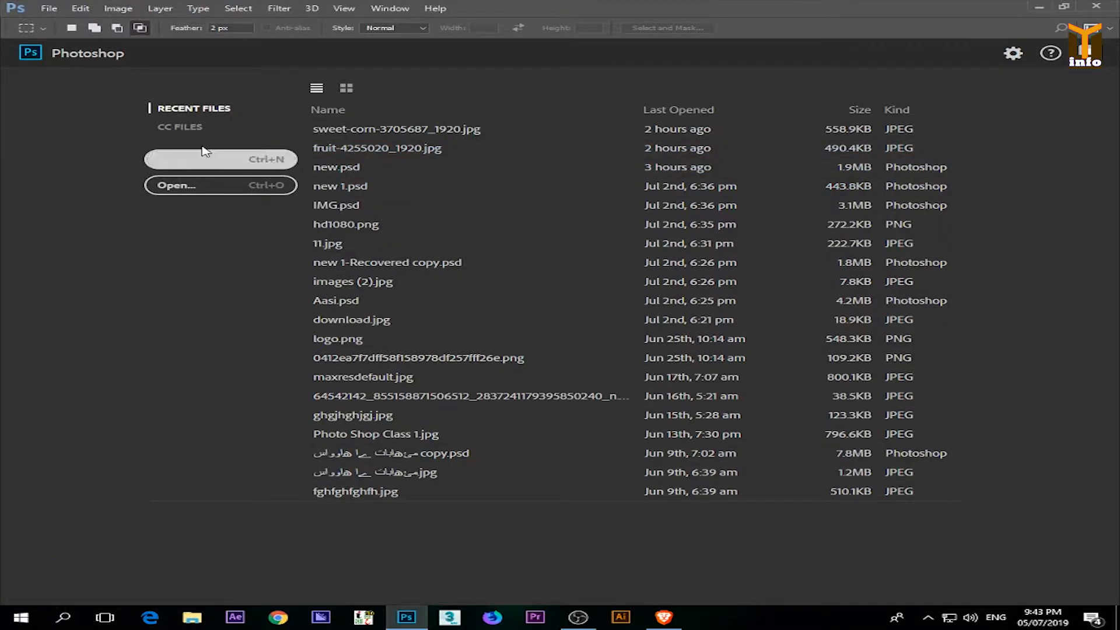
# Create a new document from the 1000 pixel grid preset, 1000 x 1000 px at 300 ppi.
pyautogui.hotkey('ctrl', 'n')
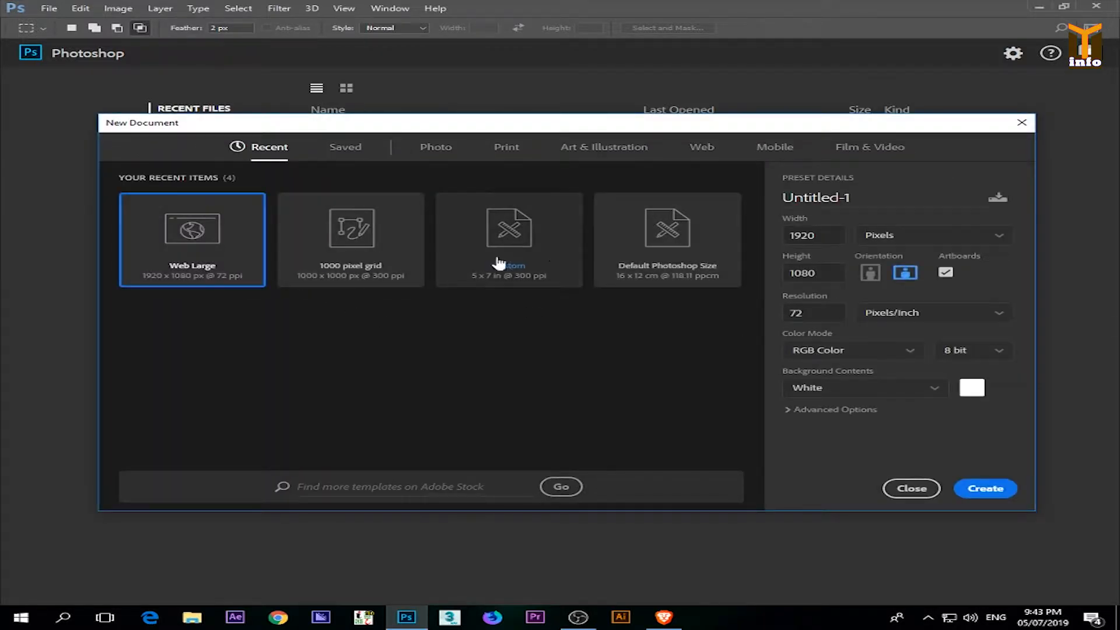
pyautogui.click(341, 261)
pyautogui.click(975, 495)
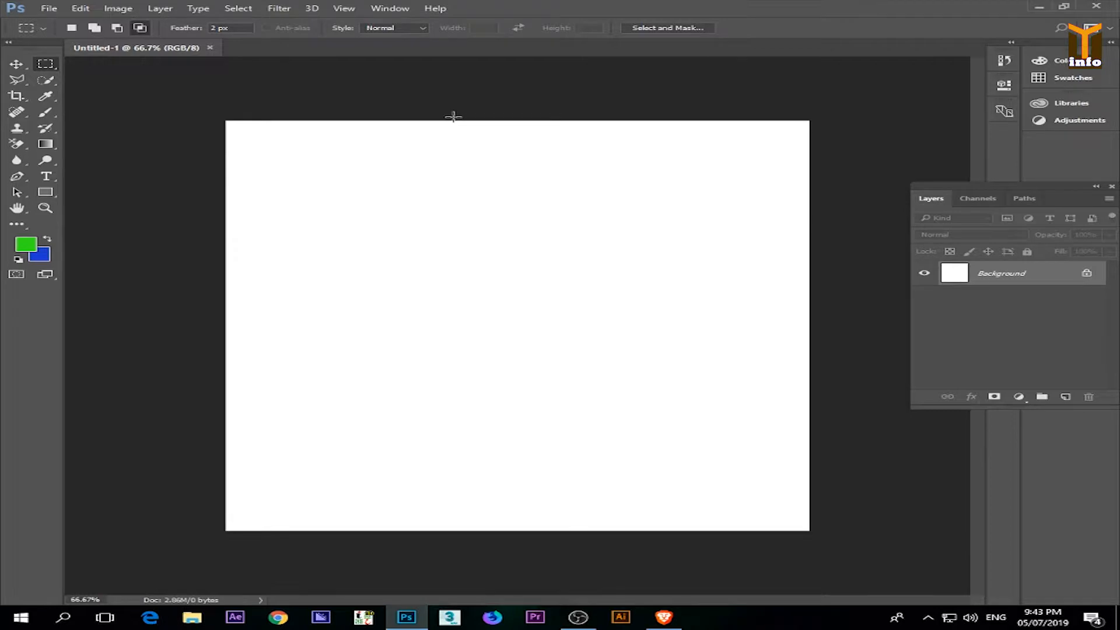
# Make a rectangular marquee selection on the canvas and add a second rectangle overlapping its lower-right corner.
pyautogui.rightClick(49, 70)
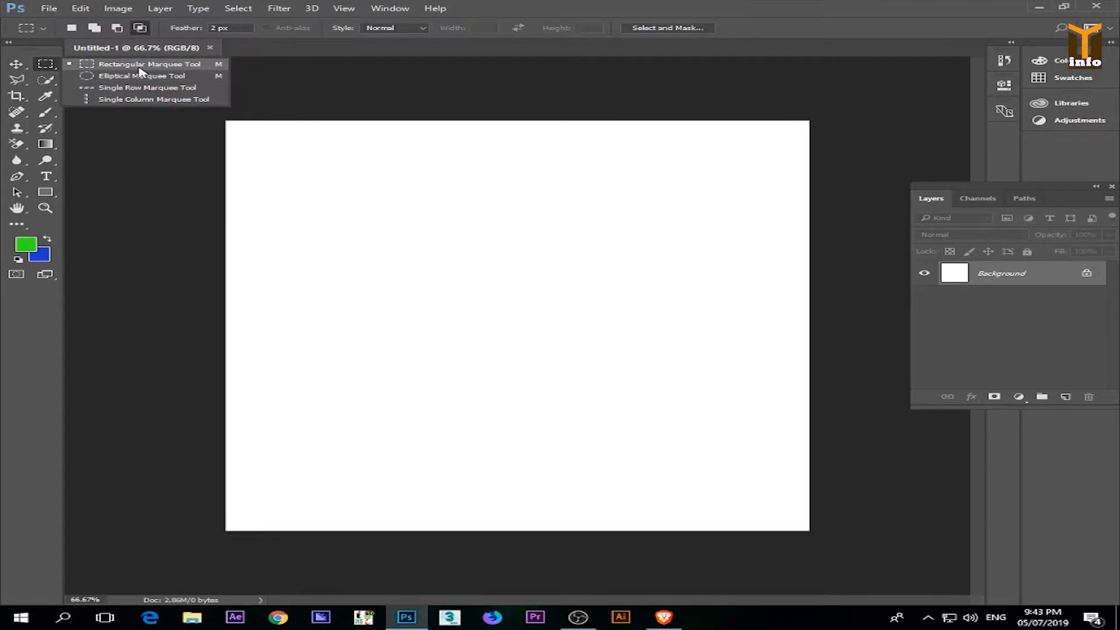
pyautogui.moveTo(305, 231); pyautogui.dragTo(490, 356)
pyautogui.press('shift')
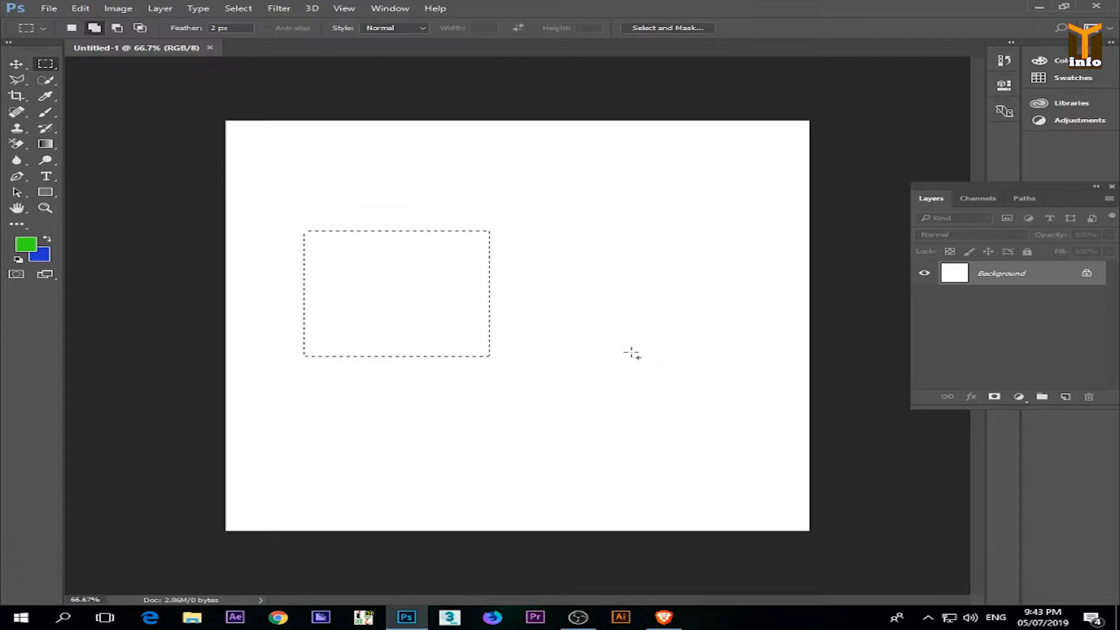
pyautogui.press('shift')
pyautogui.moveTo(545, 306); pyautogui.dragTo(416, 399)
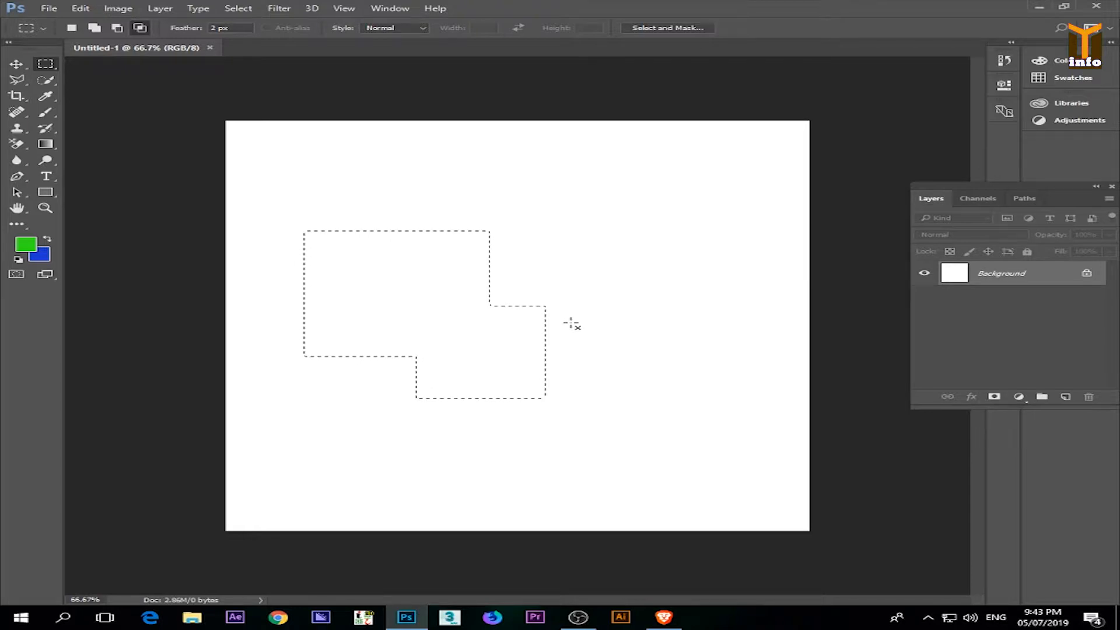
# Subtract a rectangle from the lower-right part of the selection, and try intersecting the remainder with a rectangle outside it.
pyautogui.moveTo(584, 302); pyautogui.dragTo(407, 422)
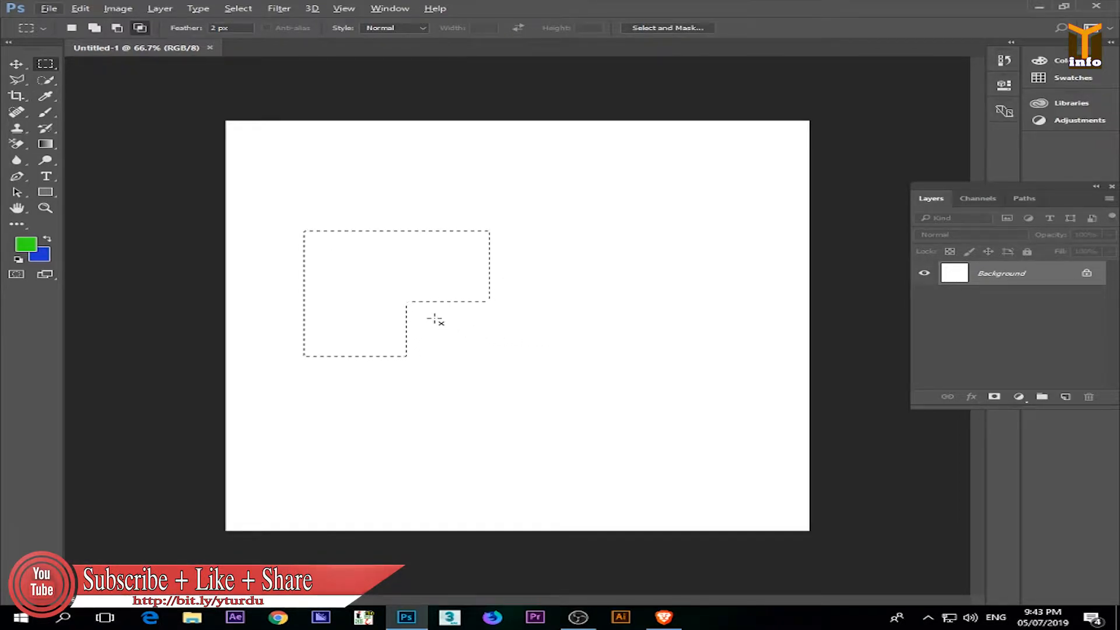
pyautogui.moveTo(456, 331); pyautogui.dragTo(614, 388)
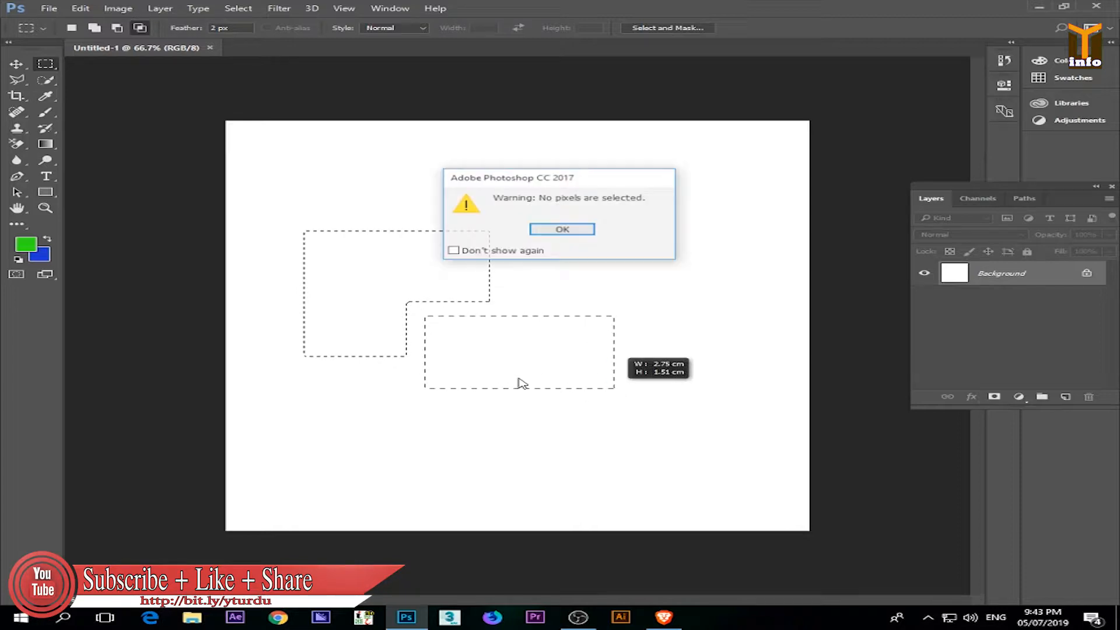
pyautogui.press('Return')
# Select two separate rectangles with the Rectangular Marquee and intersect them with a rectangle spanning part of both.
pyautogui.moveTo(303, 236); pyautogui.dragTo(617, 394)
pyautogui.press('alt')
pyautogui.press('shift')
pyautogui.hotkey('shift', 'alt')
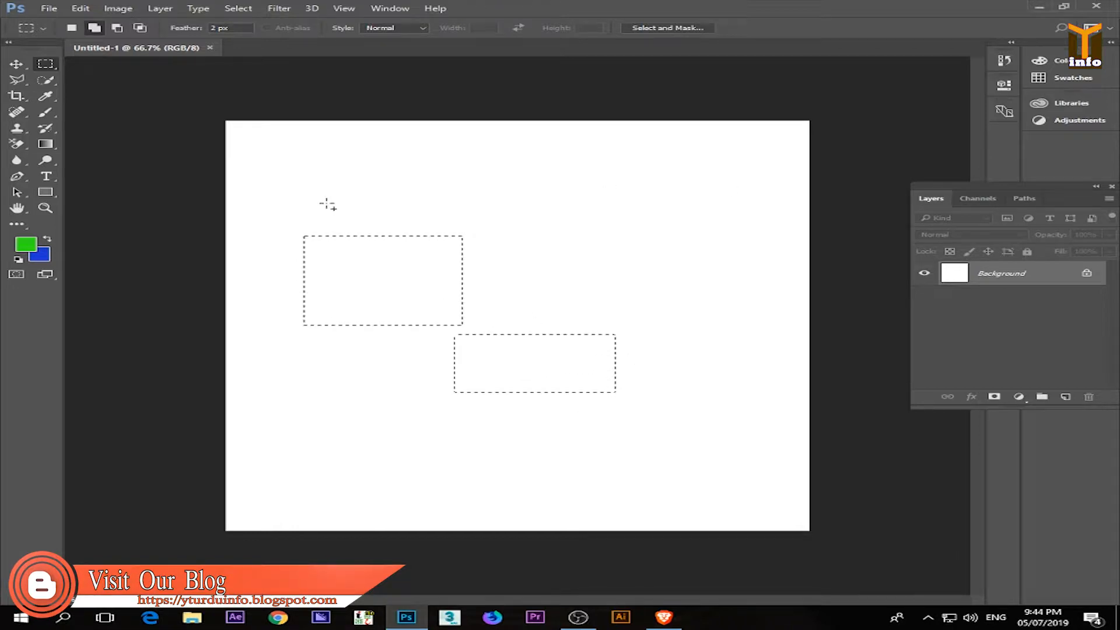
pyautogui.moveTo(530, 275); pyautogui.dragTo(368, 372)
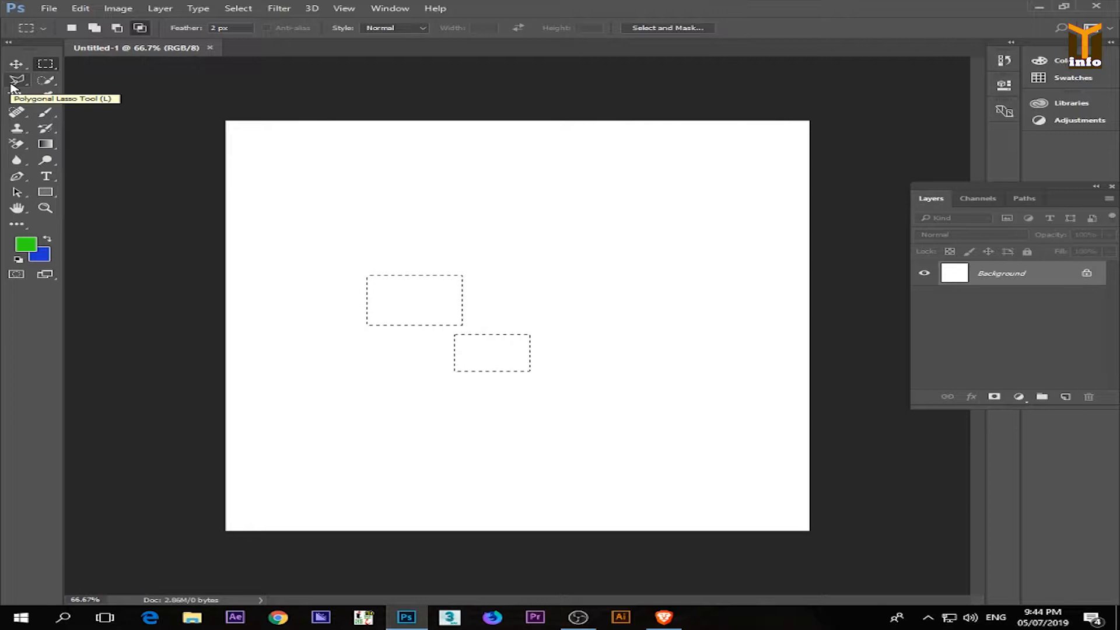
# Activate the Polygonal Lasso tool and switch from it to the Magnetic Lasso tool.
pyautogui.moveTo(13, 87); pyautogui.dragTo(108, 84)
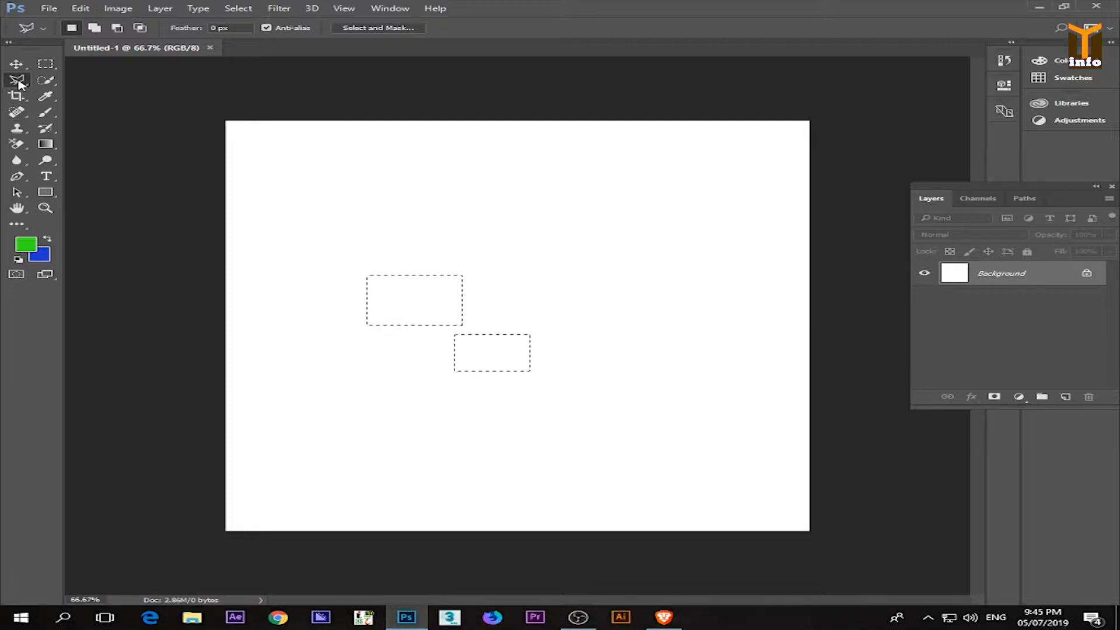
pyautogui.click(21, 85)
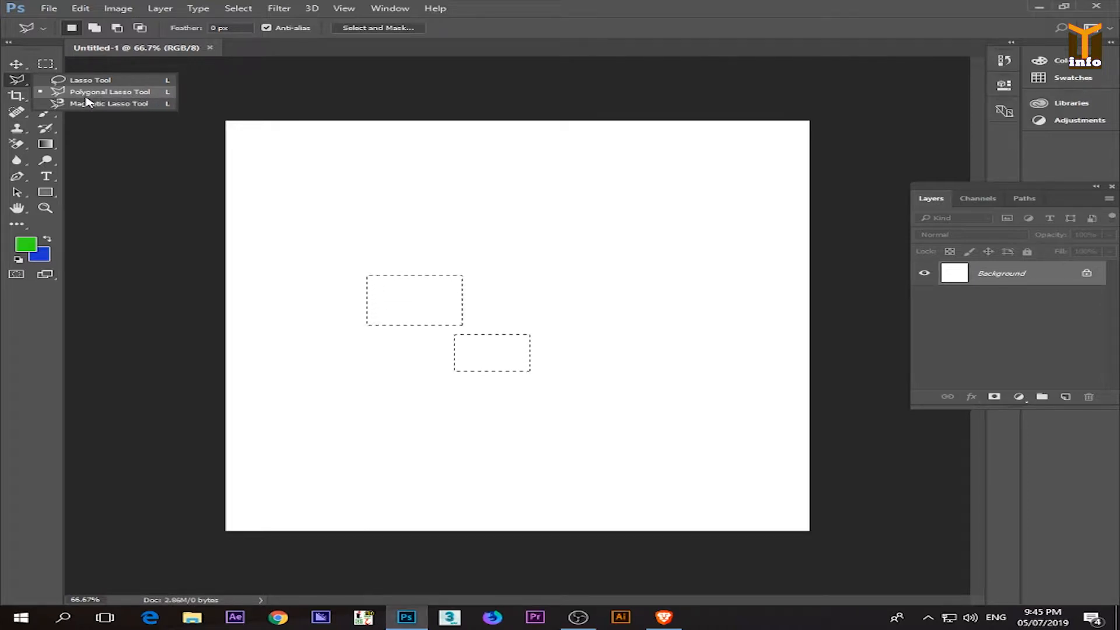
pyautogui.click(136, 153)
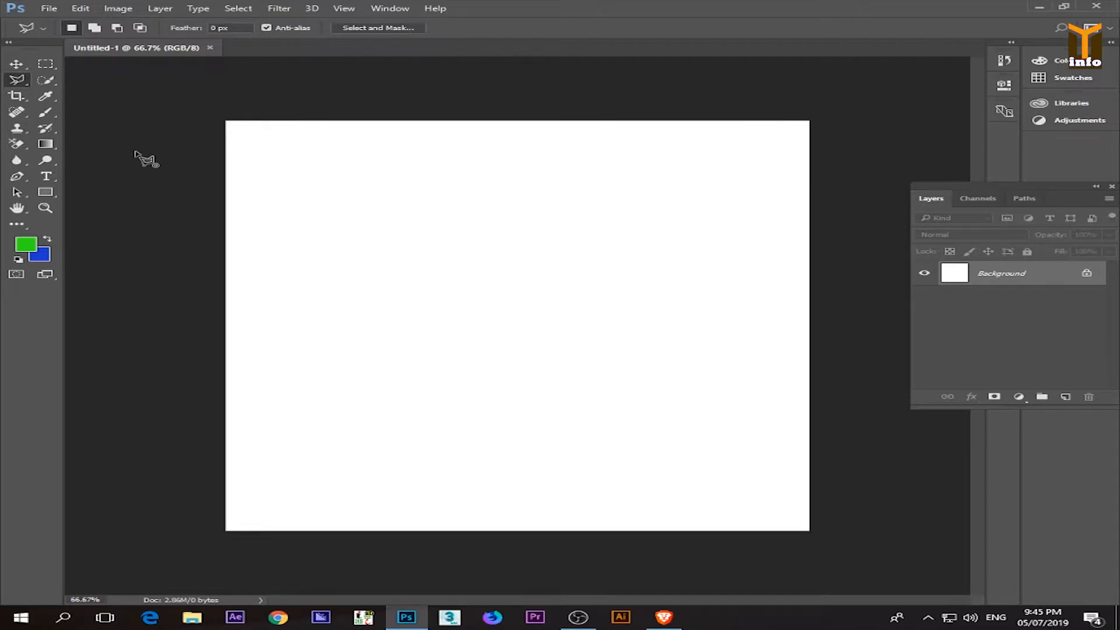
pyautogui.click(134, 152)
pyautogui.hotkey('shift', 'l')
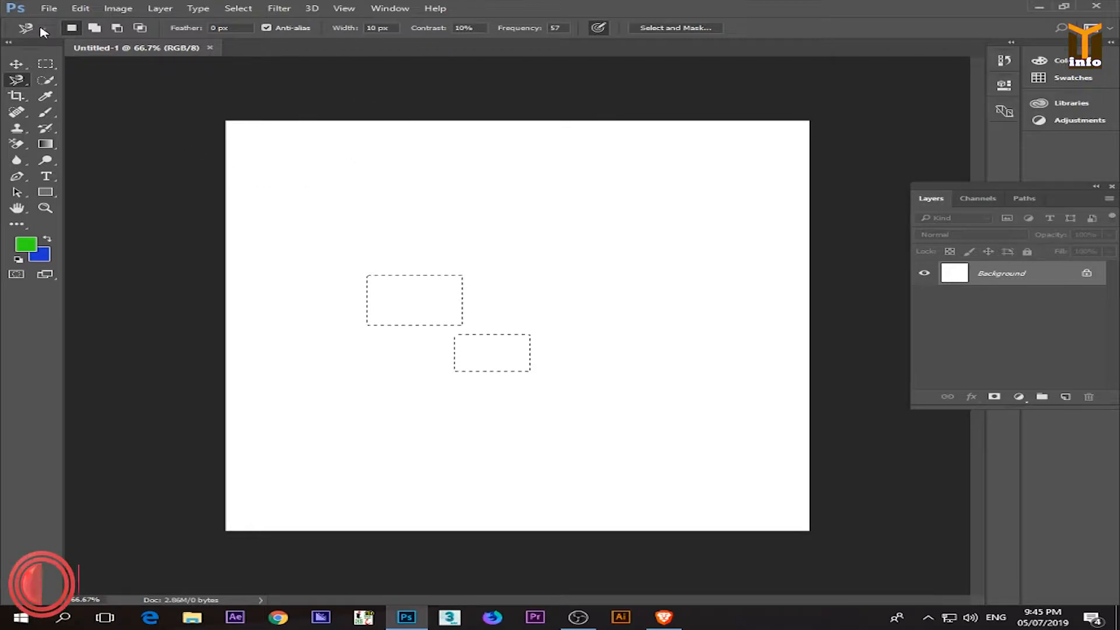
# Open the image store-4315394_1920 from the New folder on the desktop.
pyautogui.click(48, 8)
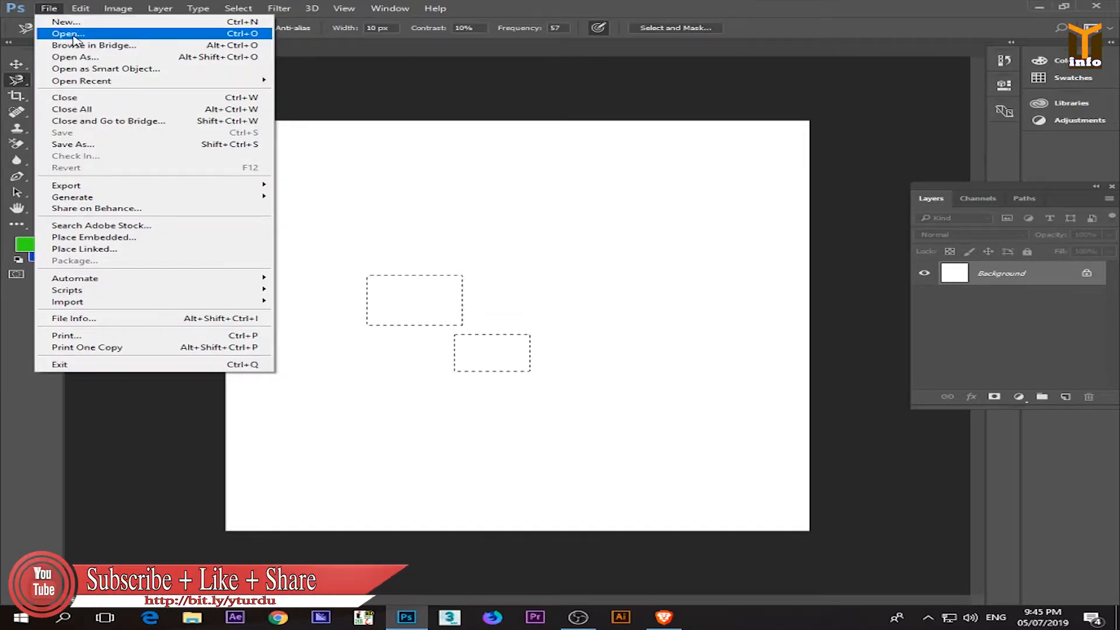
pyautogui.click(68, 34)
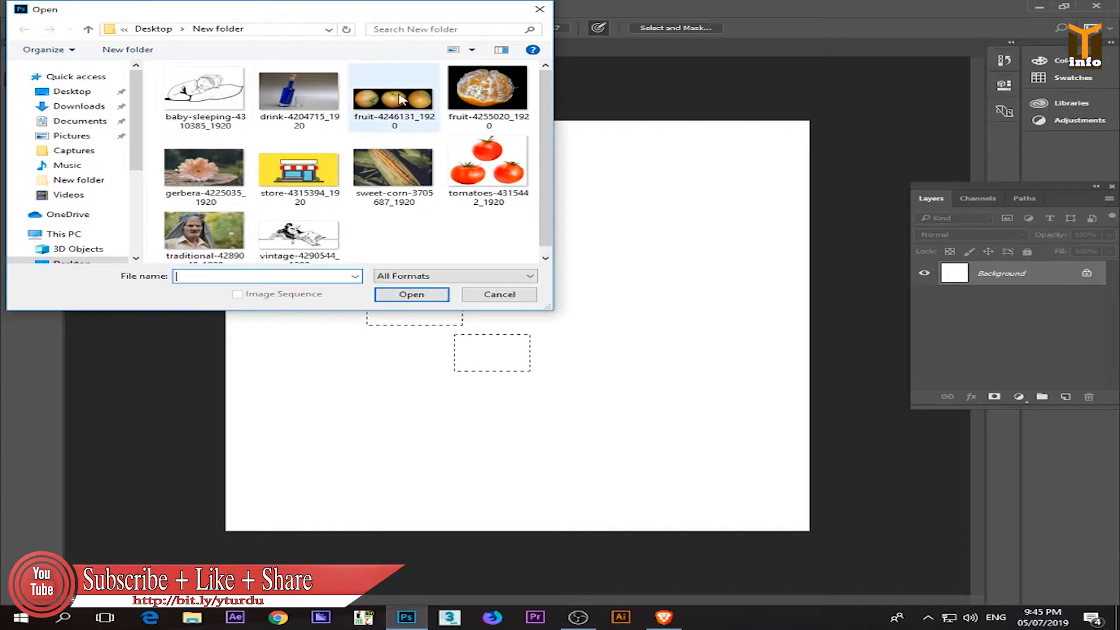
pyautogui.doubleClick(297, 178)
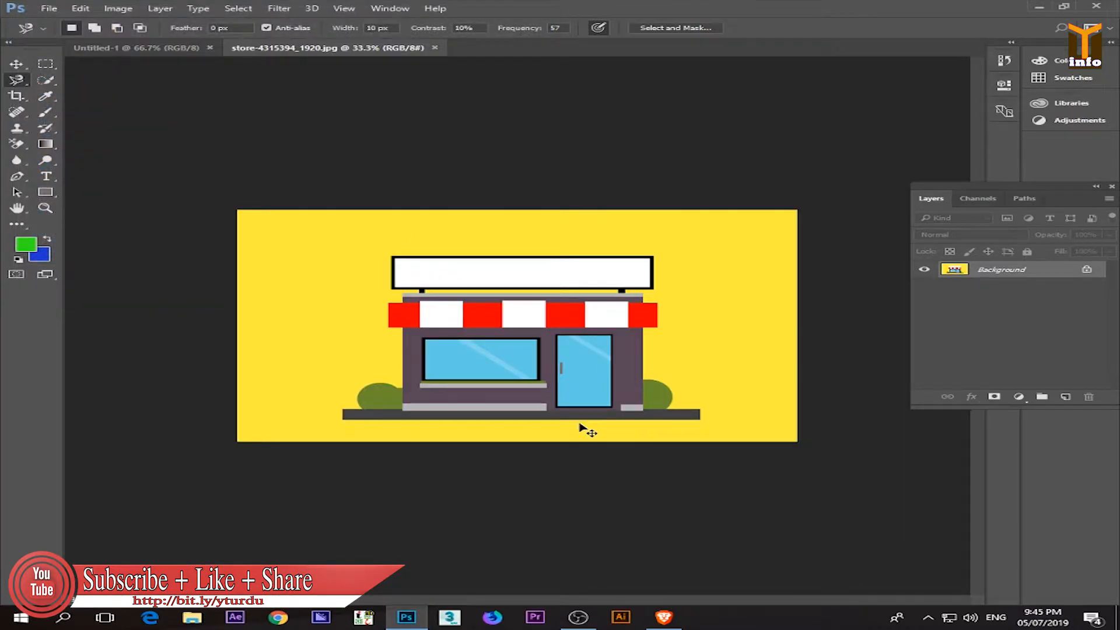
# Outline the store's blank signboard freehand with the Lasso tool.
pyautogui.keyDown('ctrl'); pyautogui.click(580, 425); pyautogui.keyUp('ctrl')
pyautogui.keyDown('ctrl'); pyautogui.click(580, 425); pyautogui.keyUp('ctrl')
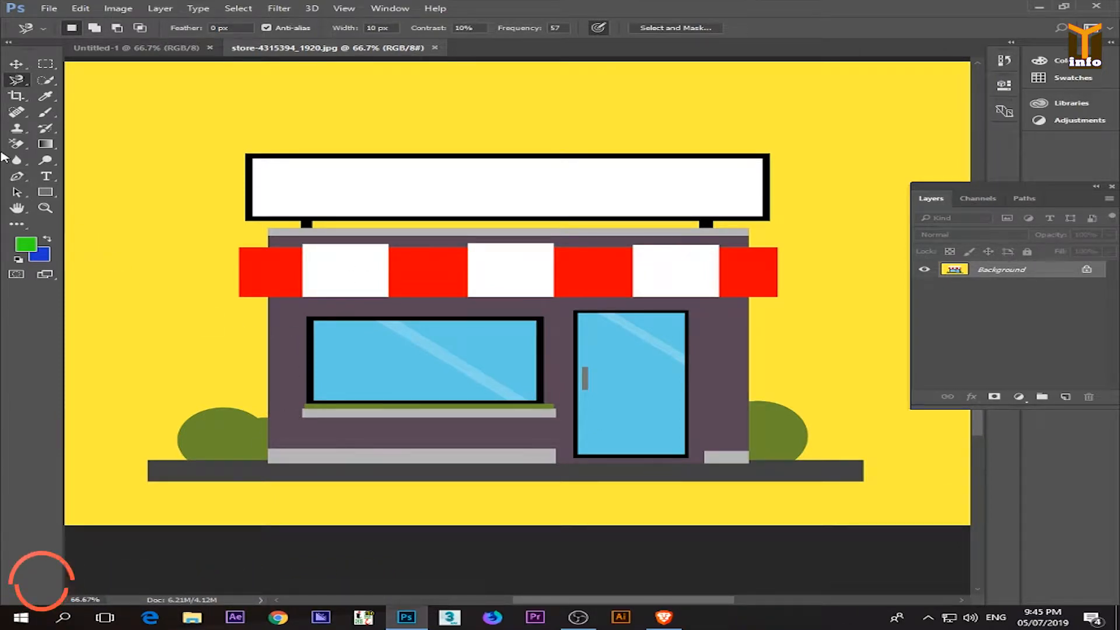
pyautogui.hotkey('shift', 'l')
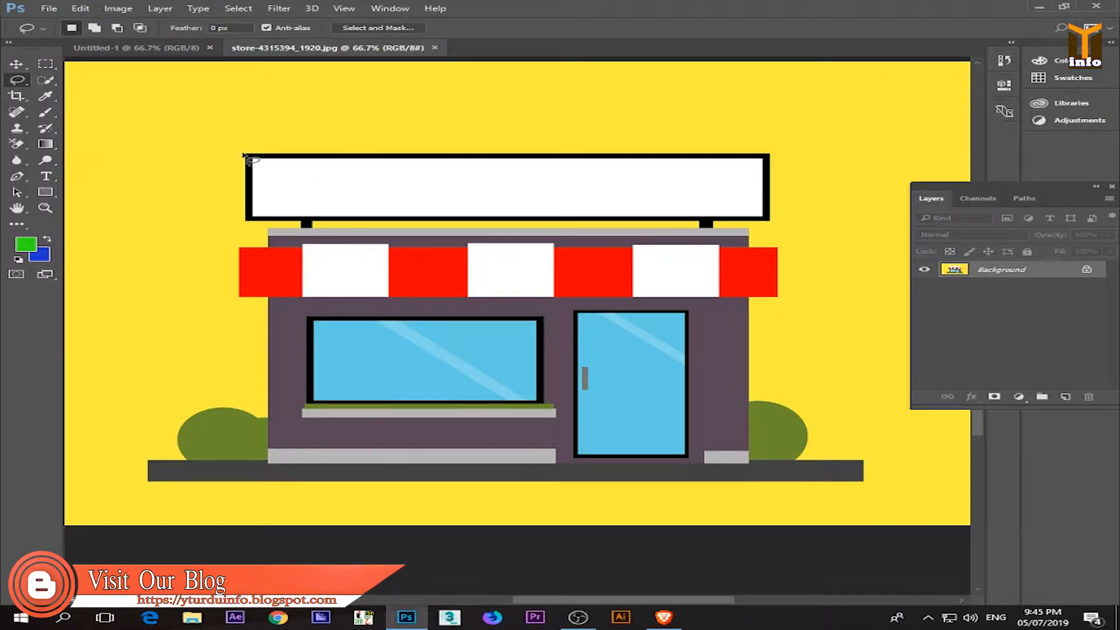
pyautogui.moveTo(250, 152)
pyautogui.mouseDown()
pyautogui.moveTo(756, 150)
pyautogui.moveTo(768, 155)
pyautogui.moveTo(769, 225)
pyautogui.moveTo(234, 229)
pyautogui.moveTo(231, 157)
pyautogui.mouseUp()
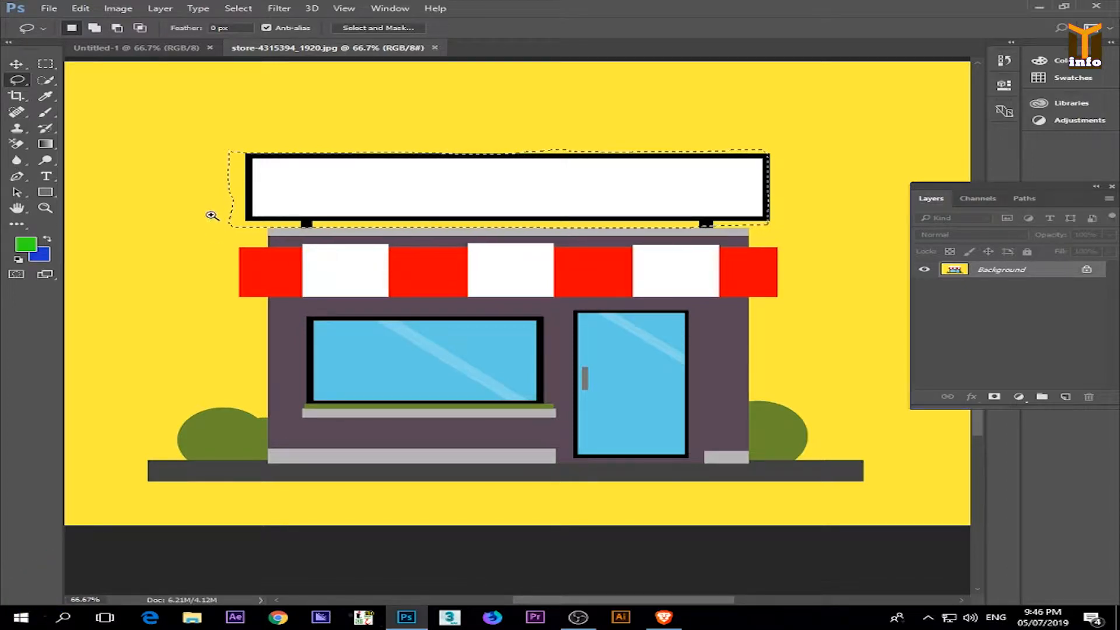
# Subtract the excess yellow area beside the upper-left part of the sign frame from the selection with the Lasso tool.
pyautogui.keyDown('ctrl'); pyautogui.click(271, 222); pyautogui.keyUp('ctrl')
pyautogui.keyDown('ctrl'); pyautogui.click(271, 222); pyautogui.keyUp('ctrl')
pyautogui.keyDown('ctrl'); pyautogui.click(271, 222); pyautogui.keyUp('ctrl')
pyautogui.moveTo(221, 203); pyautogui.dragTo(374, 424)
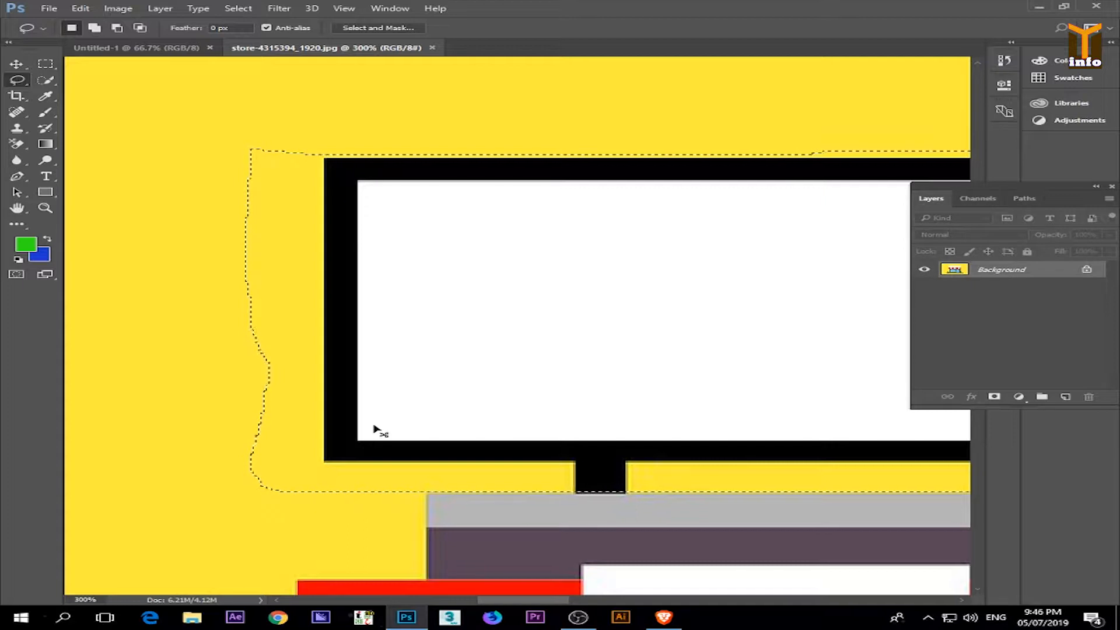
pyautogui.click(446, 246)
pyautogui.click(446, 245)
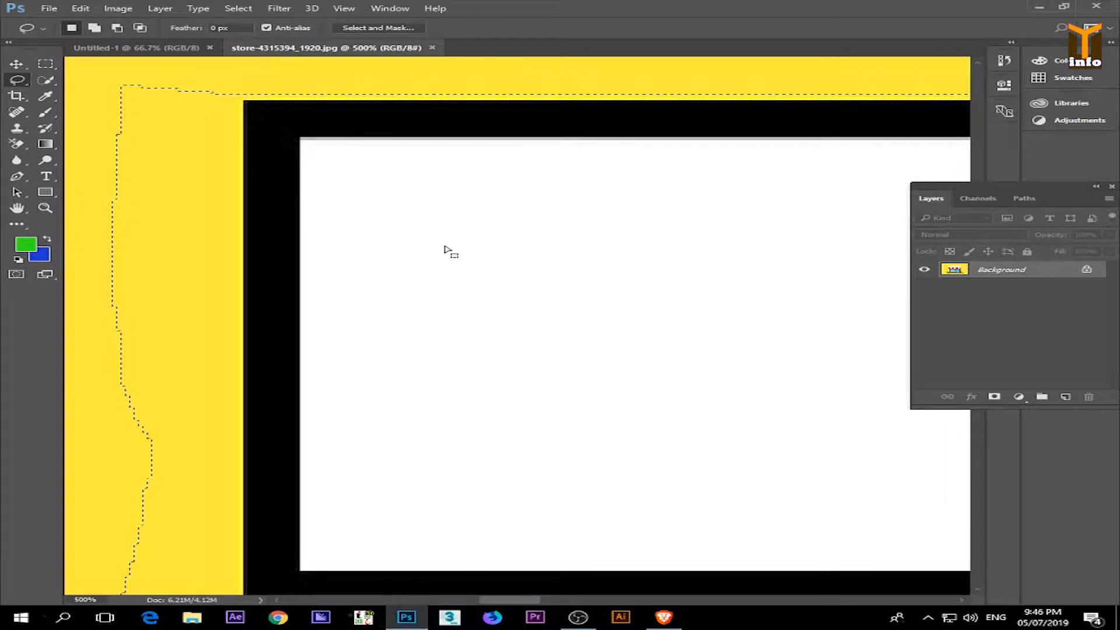
pyautogui.keyDown('ctrl'); pyautogui.click(445, 246); pyautogui.keyUp('ctrl')
pyautogui.keyDown('ctrl'); pyautogui.click(445, 246); pyautogui.keyUp('ctrl')
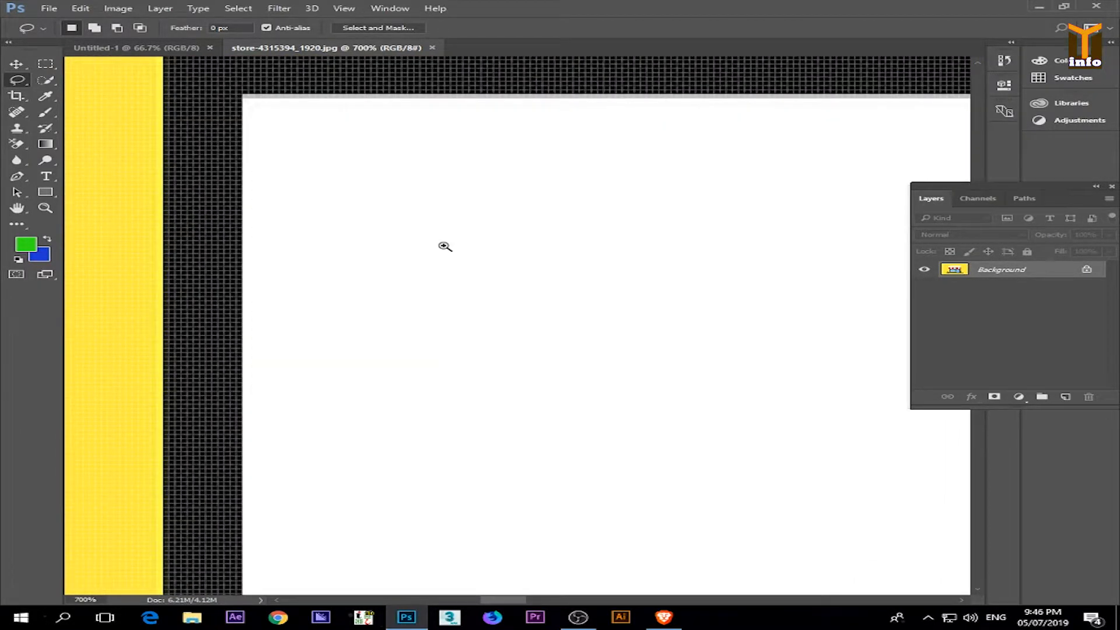
pyautogui.keyDown('ctrl'); pyautogui.click(445, 246); pyautogui.keyUp('ctrl')
pyautogui.keyDown('ctrl'); pyautogui.click(445, 245); pyautogui.keyUp('ctrl')
pyautogui.moveTo(332, 237); pyautogui.dragTo(586, 410)
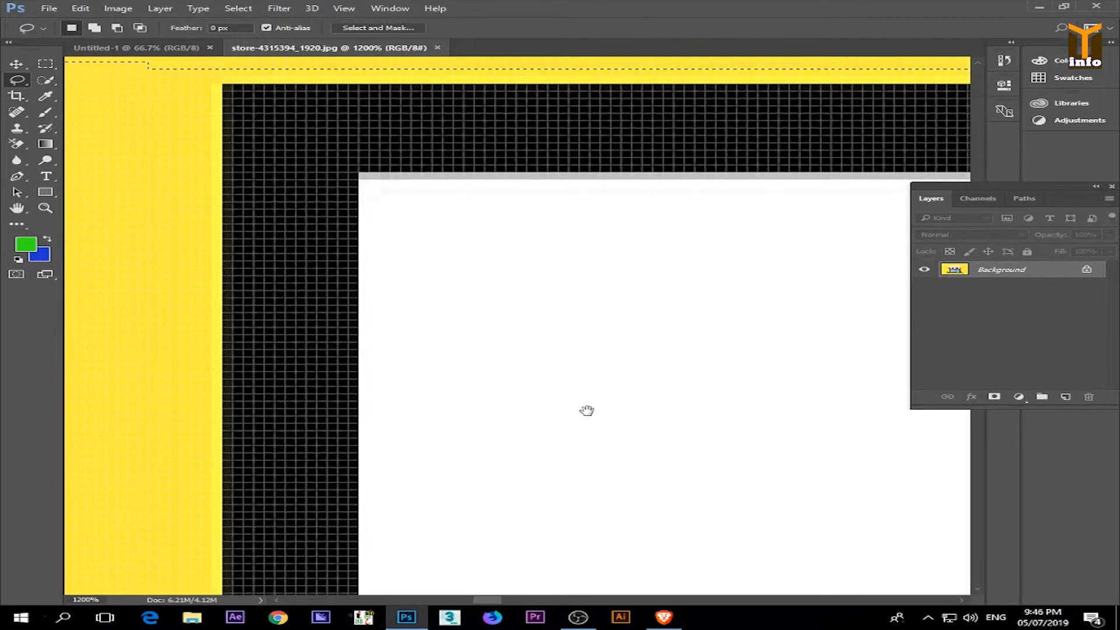
pyautogui.moveTo(314, 136); pyautogui.dragTo(422, 247)
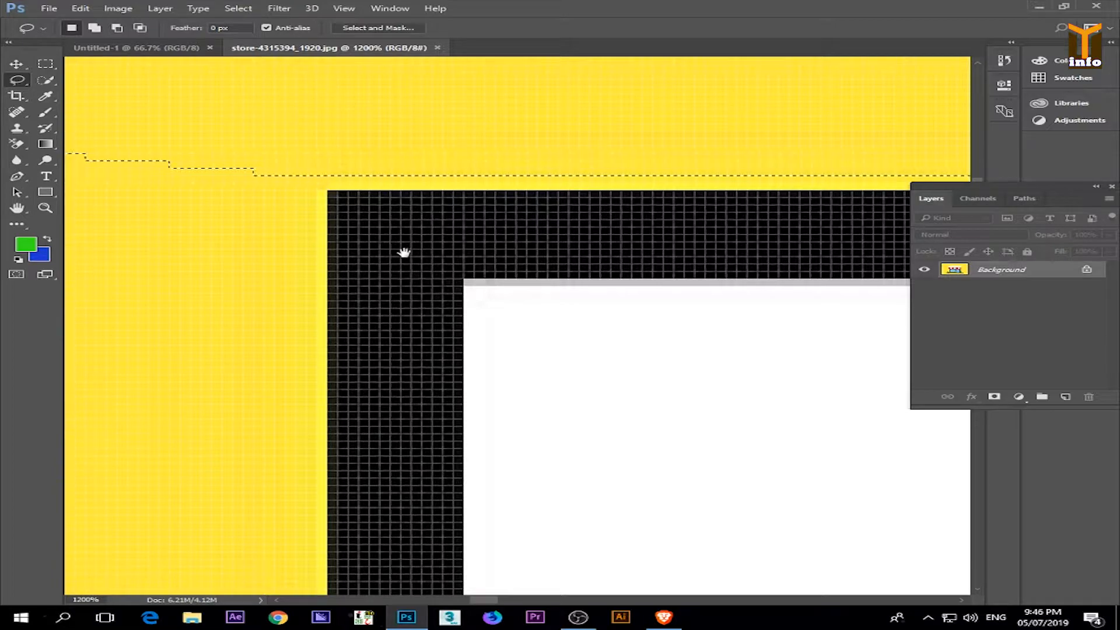
pyautogui.moveTo(401, 329); pyautogui.dragTo(432, 324)
pyautogui.scroll(-2, 404, 318)
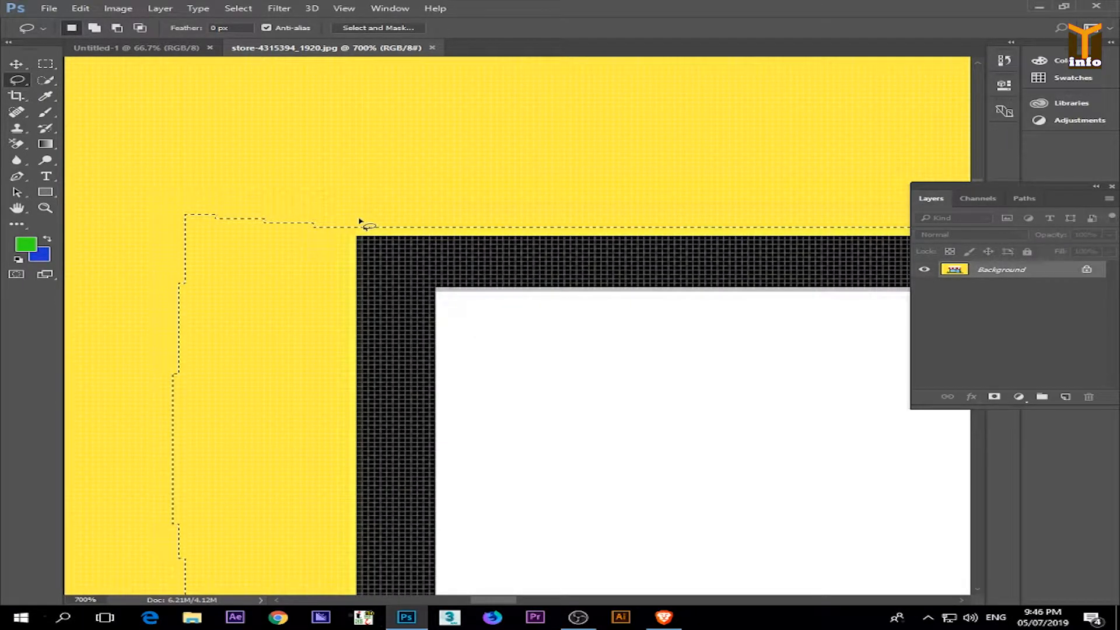
pyautogui.press('alt')
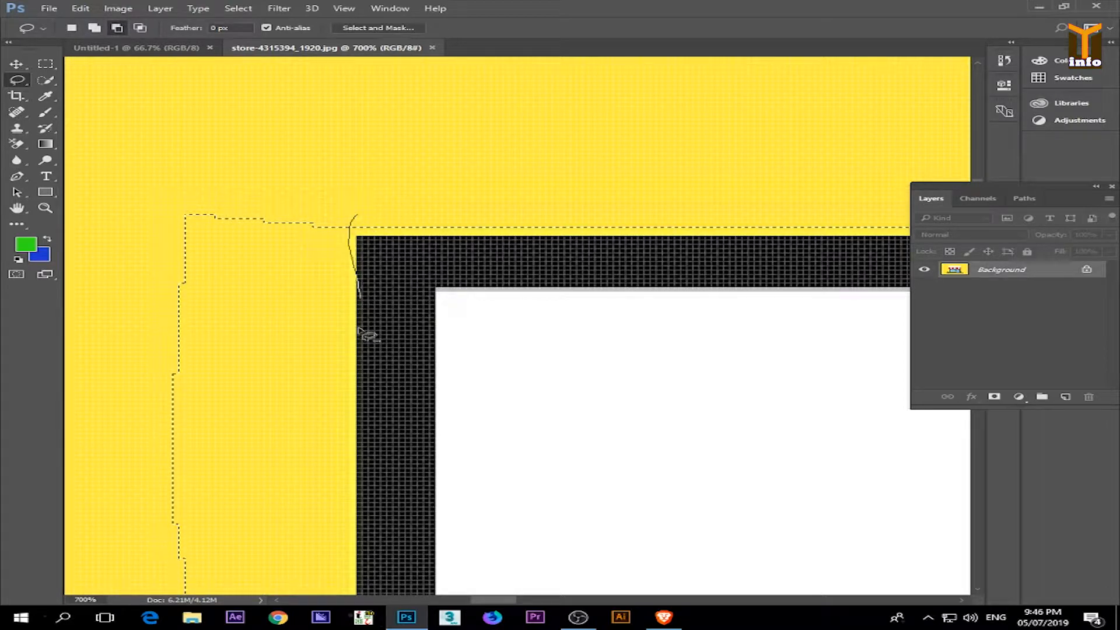
pyautogui.moveTo(197, 176); pyautogui.dragTo(350, 219)
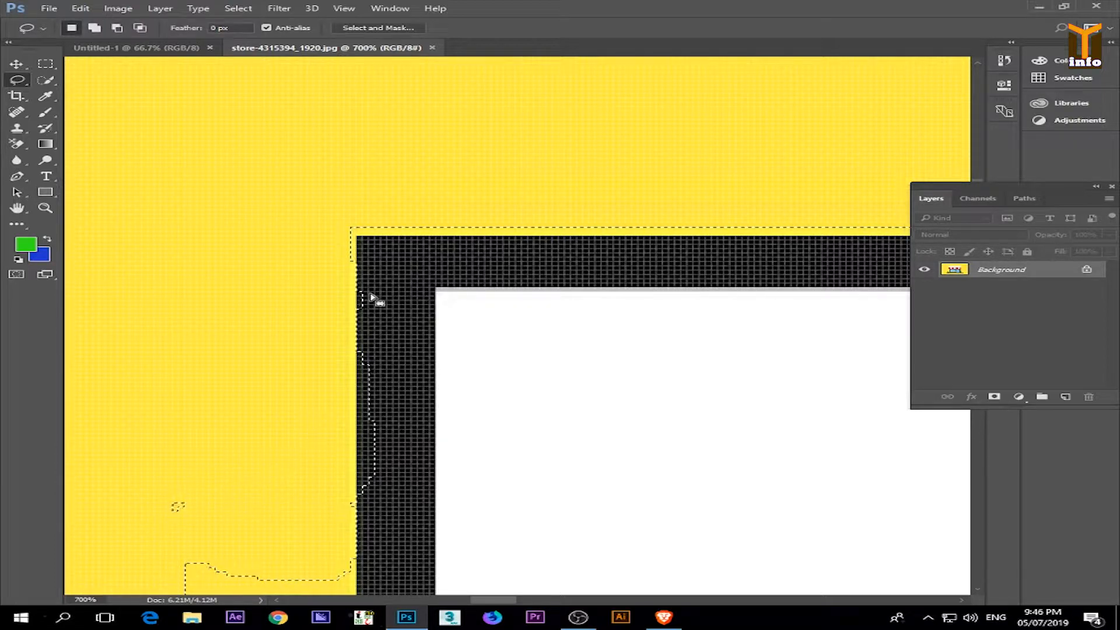
# Clear the signboard selection and move the Layers panel farther off the image.
pyautogui.press('space')
pyautogui.moveTo(406, 523)
pyautogui.mouseDown()
pyautogui.moveTo(333, 395)
pyautogui.moveTo(325, 328)
pyautogui.mouseUp()
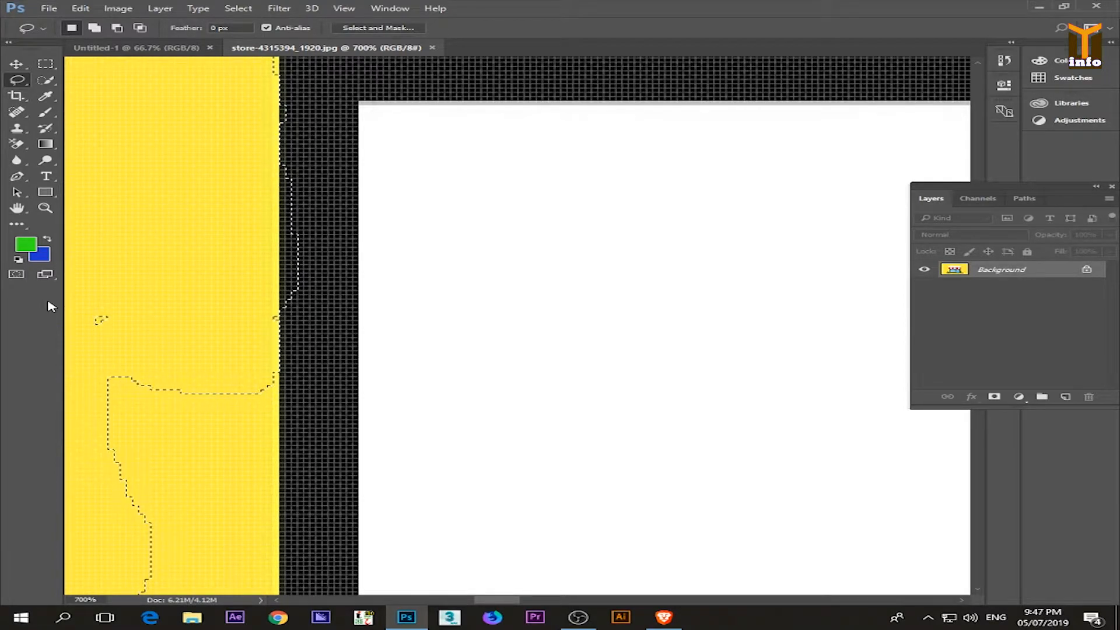
pyautogui.press('alt')
pyautogui.scroll(-4, 200, 275)
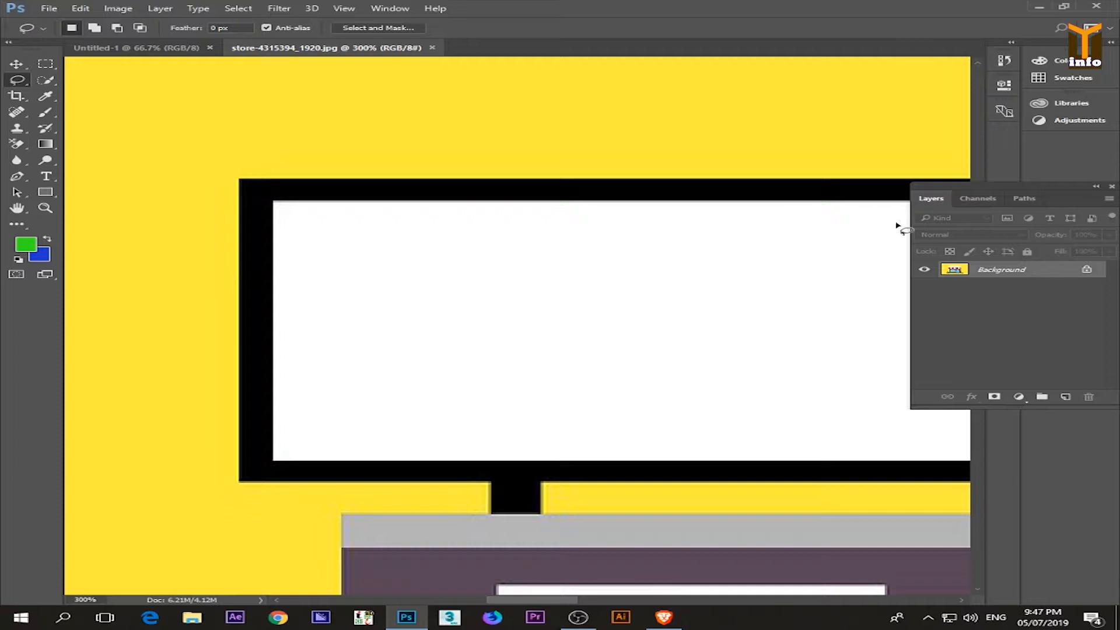
pyautogui.moveTo(938, 187); pyautogui.dragTo(956, 136)
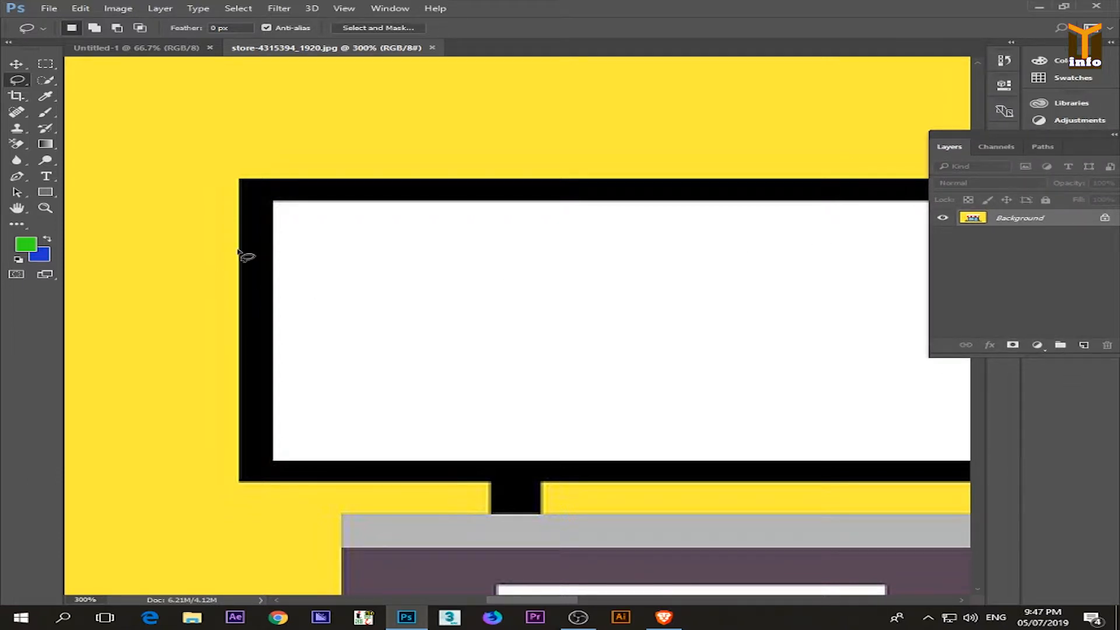
# Switch to the Polygonal Lasso tool for tracing from the signboard's upper-left corner.
pyautogui.hotkey('shift', 'l')
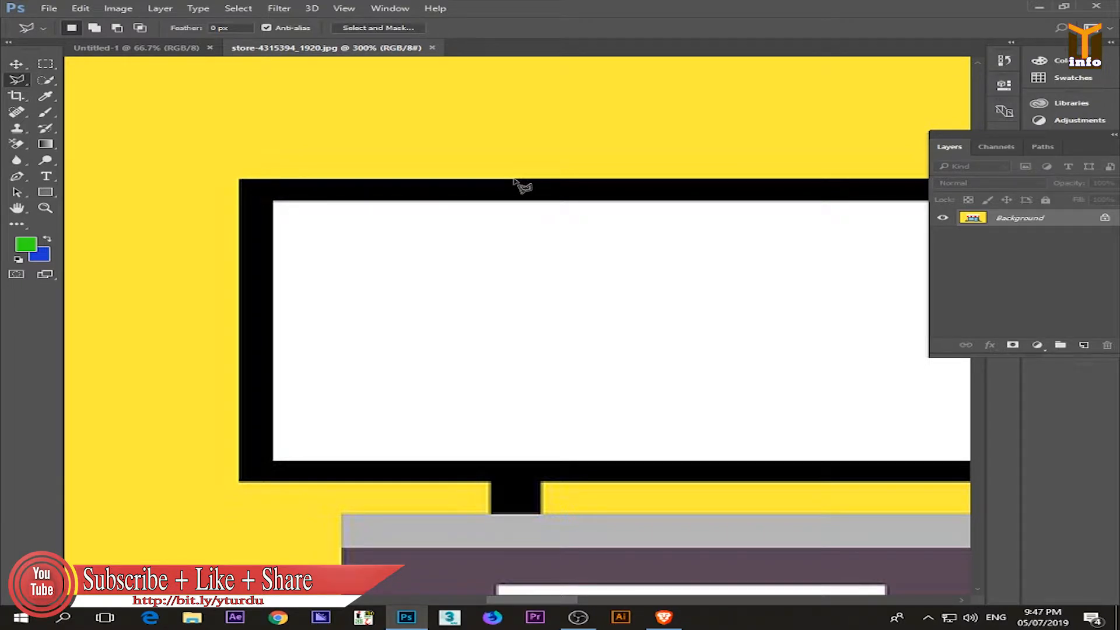
pyautogui.scroll(3, 513, 181)
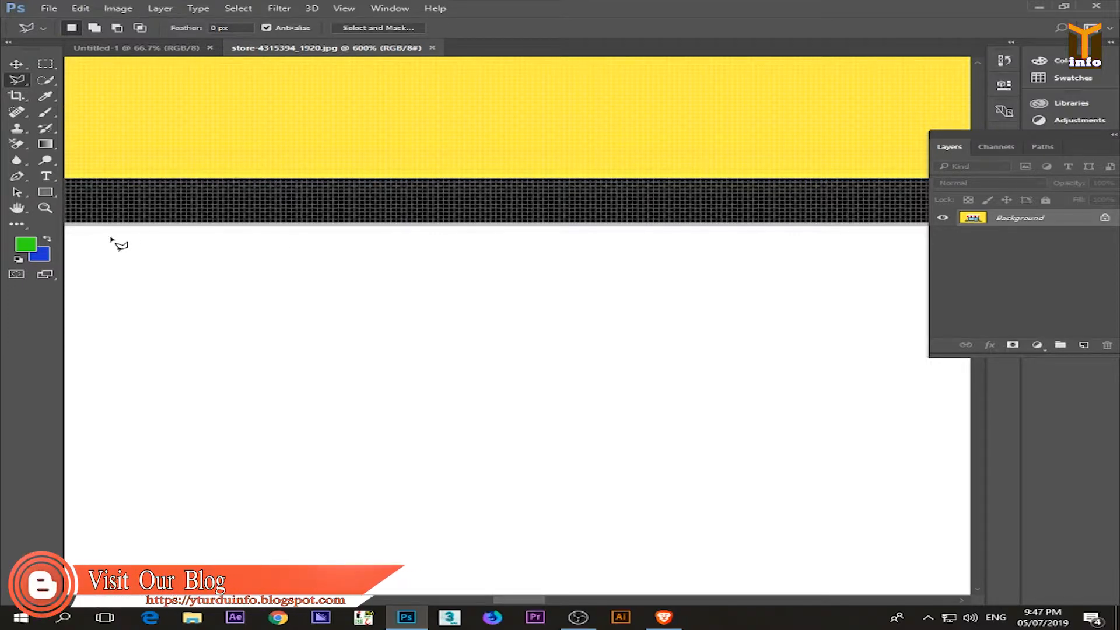
pyautogui.moveTo(130, 249); pyautogui.dragTo(504, 265)
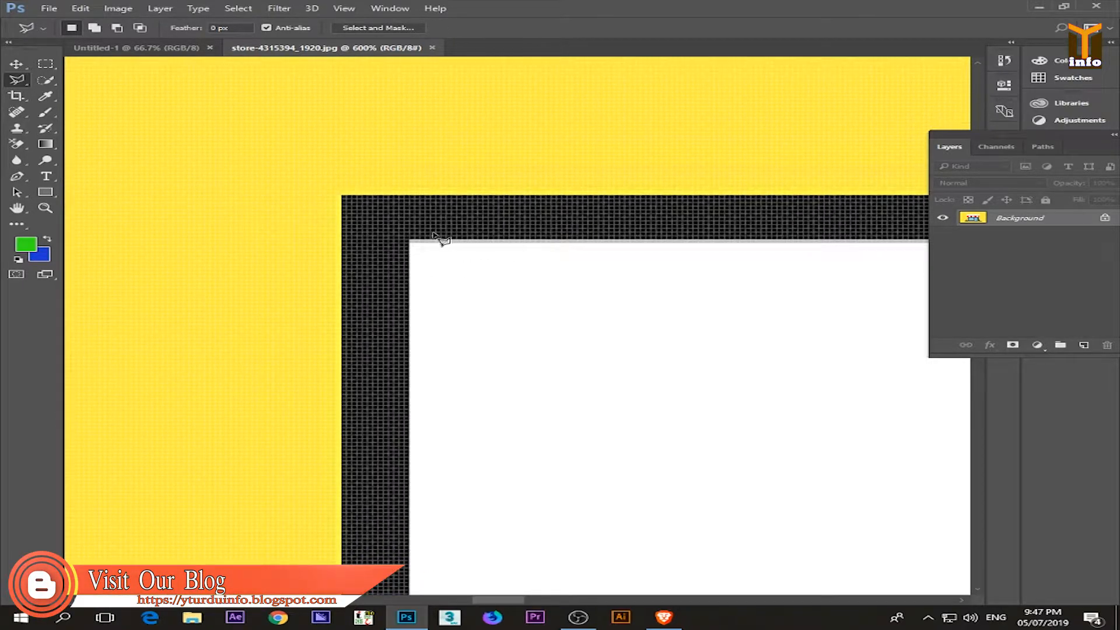
pyautogui.click(332, 185)
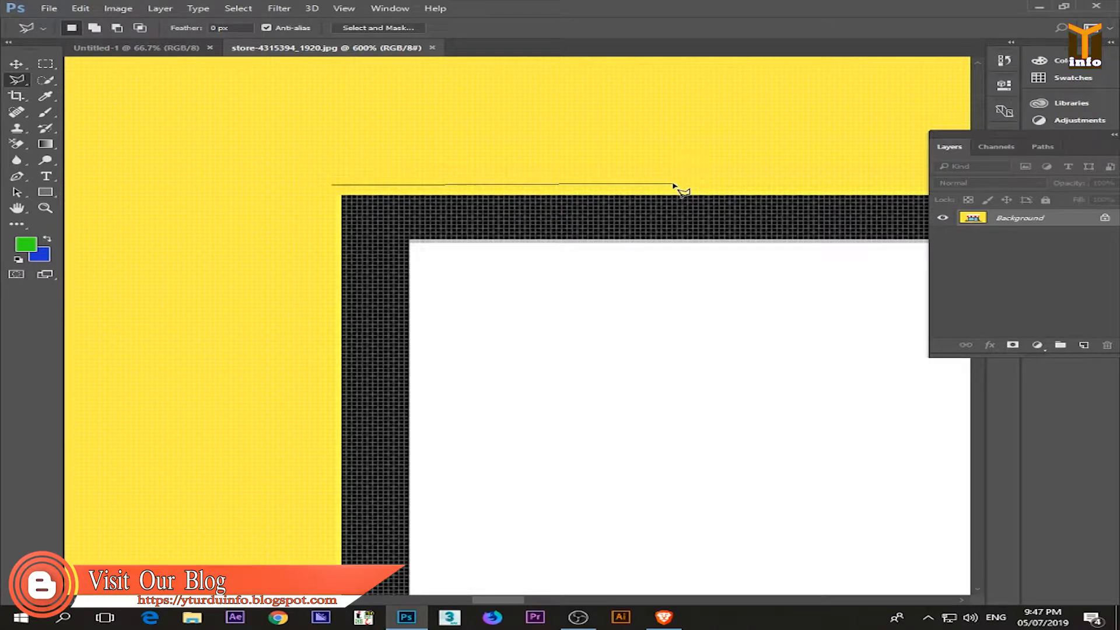
pyautogui.moveTo(672, 183); pyautogui.dragTo(447, 172)
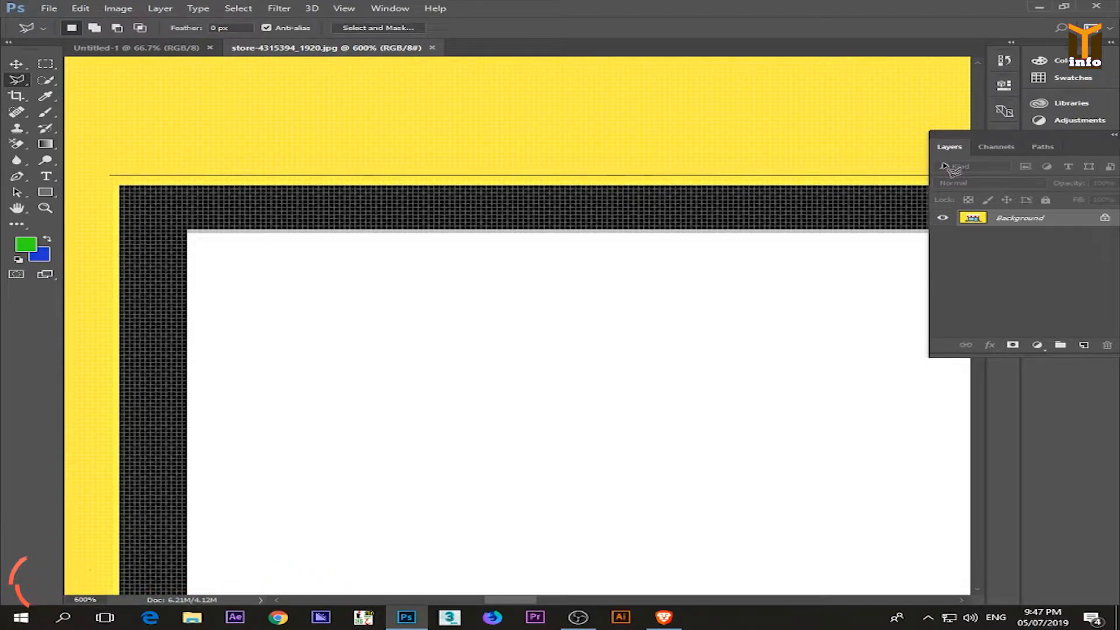
pyautogui.scroll(5, 787, 136)
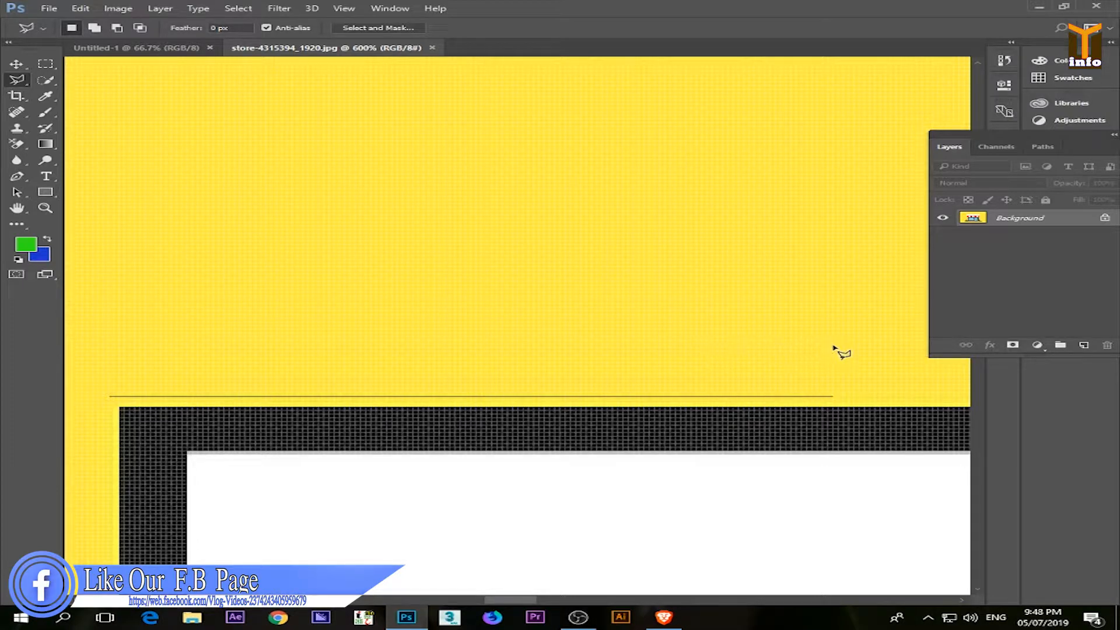
pyautogui.moveTo(871, 406); pyautogui.dragTo(737, 347)
pyautogui.press('Escape')
# Start a polygonal outline at the sign frame's upper-left corner and run it along the top edge to the upper-right corner.
pyautogui.moveTo(370, 358); pyautogui.dragTo(444, 279)
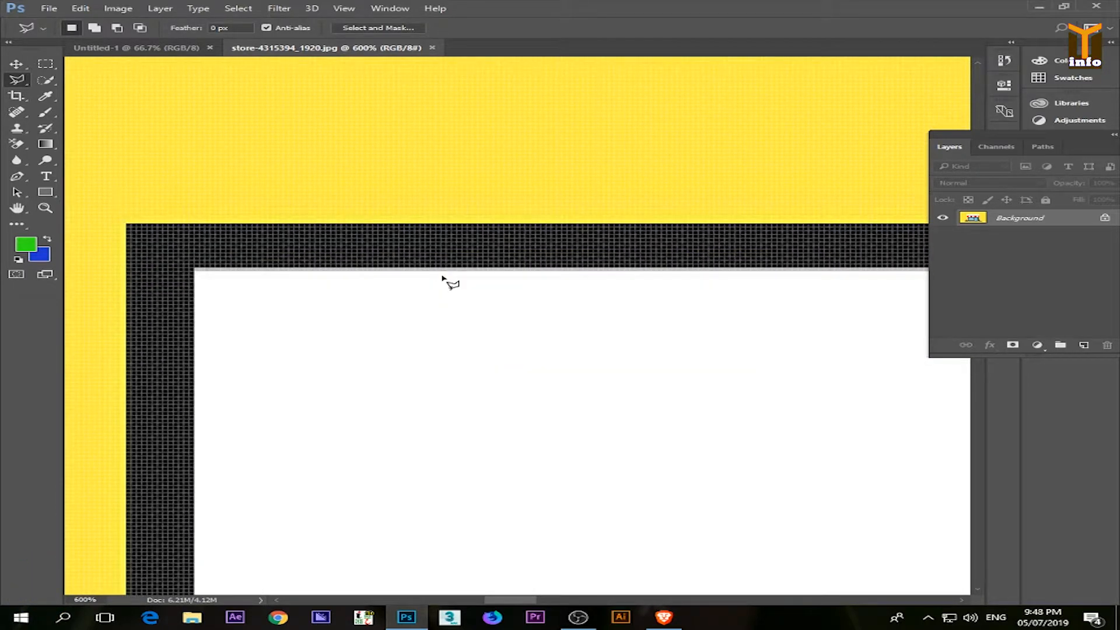
pyautogui.keyDown('alt'); pyautogui.click(434, 274); pyautogui.keyUp('alt')
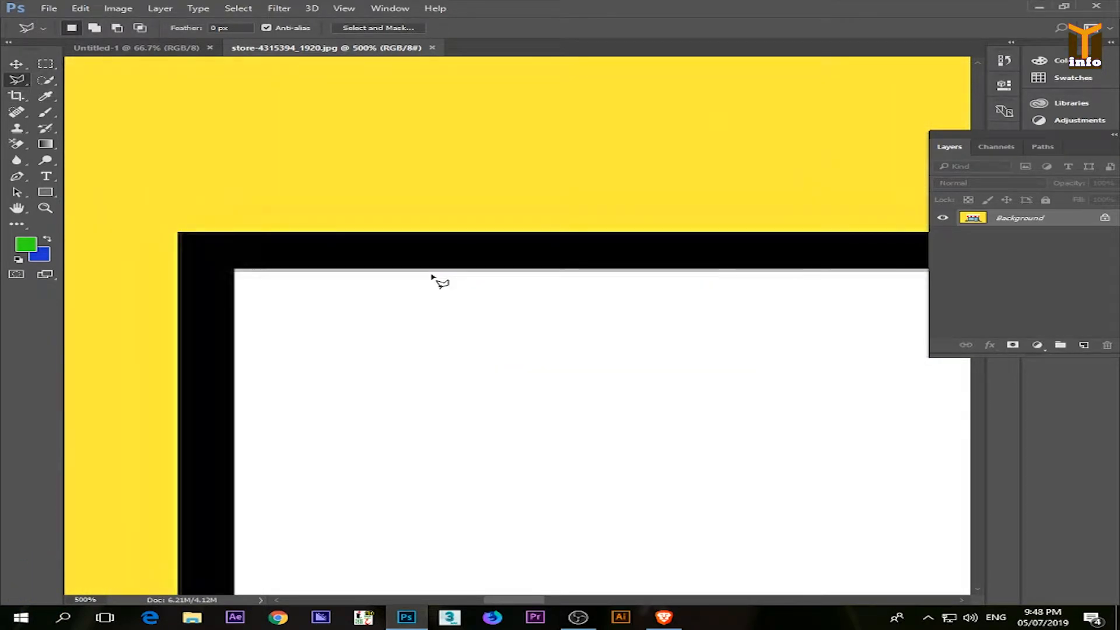
pyautogui.click(179, 234)
pyautogui.click(860, 246)
pyautogui.moveTo(810, 243); pyautogui.dragTo(283, 254)
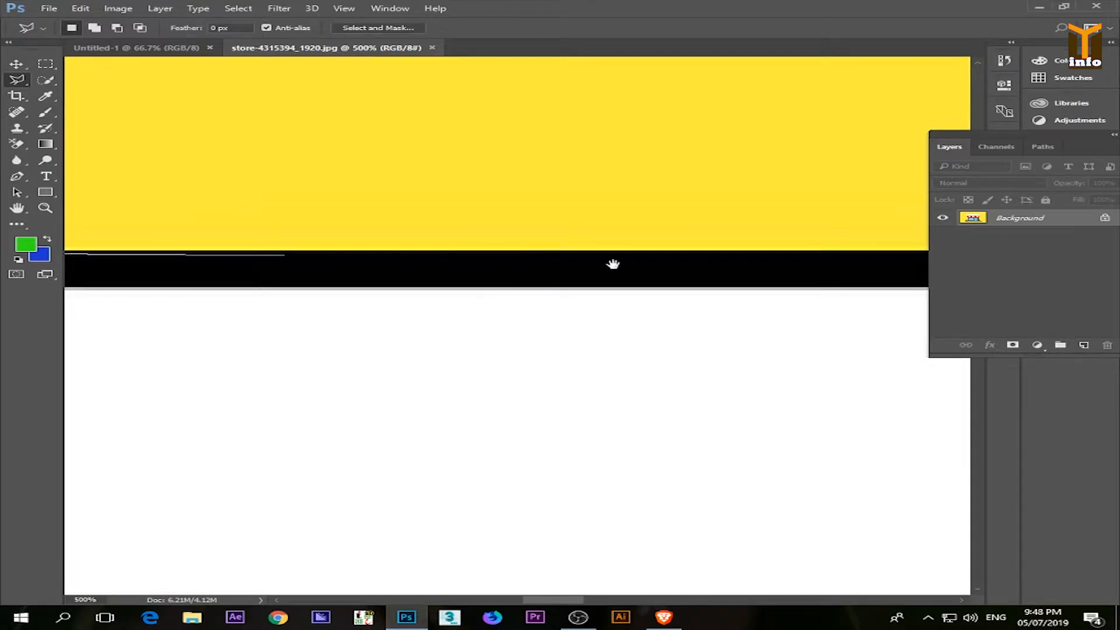
pyautogui.moveTo(613, 265); pyautogui.dragTo(289, 271)
pyautogui.moveTo(873, 258); pyautogui.dragTo(80, 289)
pyautogui.moveTo(787, 349); pyautogui.dragTo(2, 355)
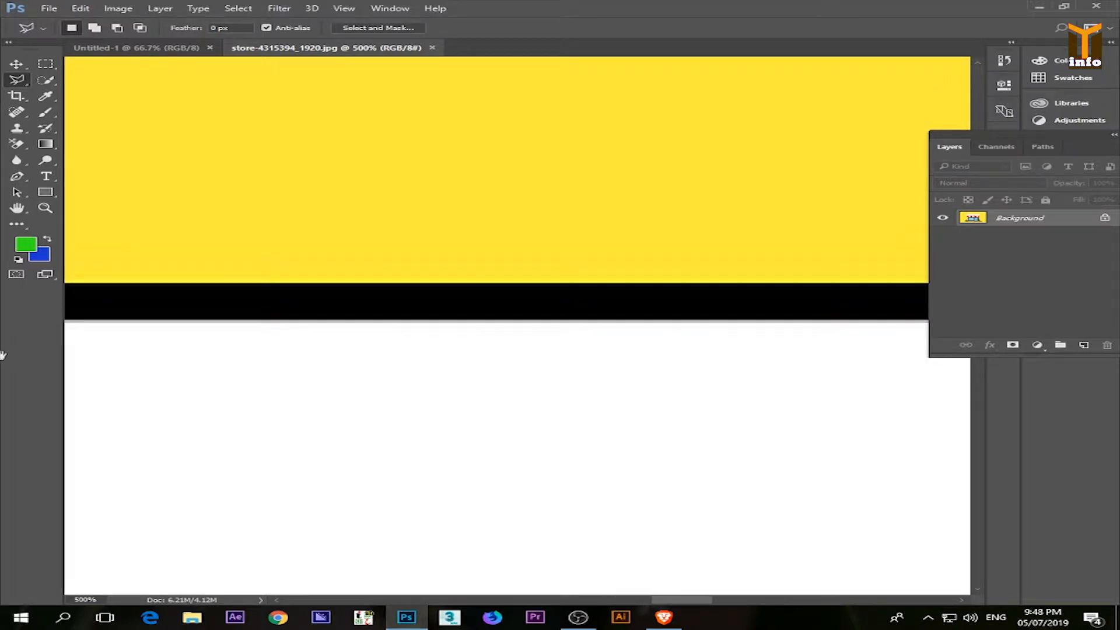
pyautogui.moveTo(801, 286); pyautogui.dragTo(18, 304)
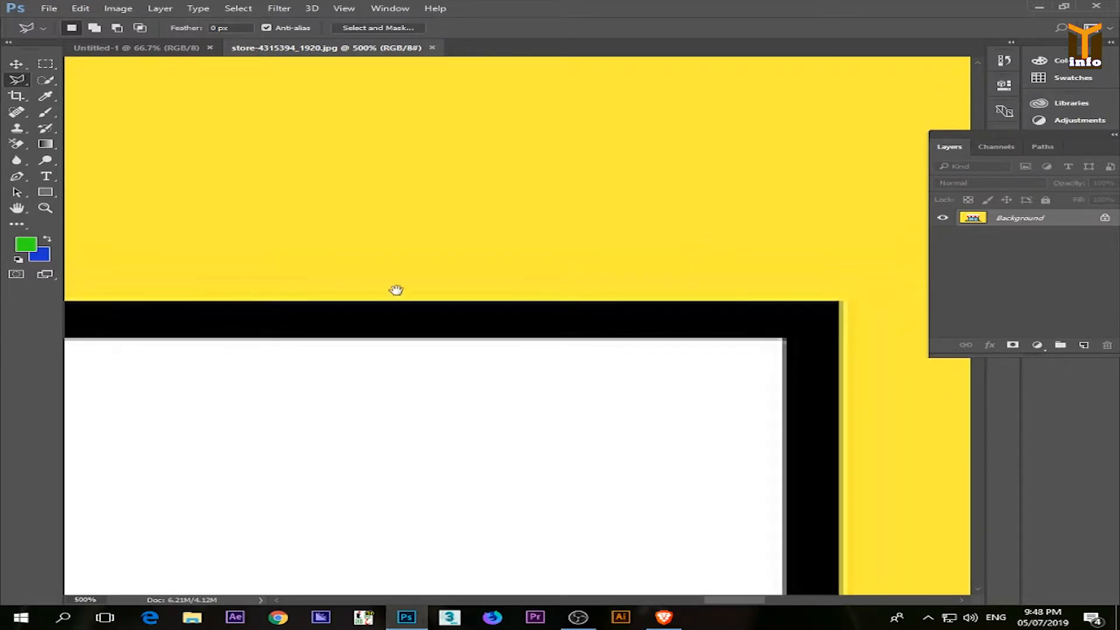
pyautogui.click(840, 303)
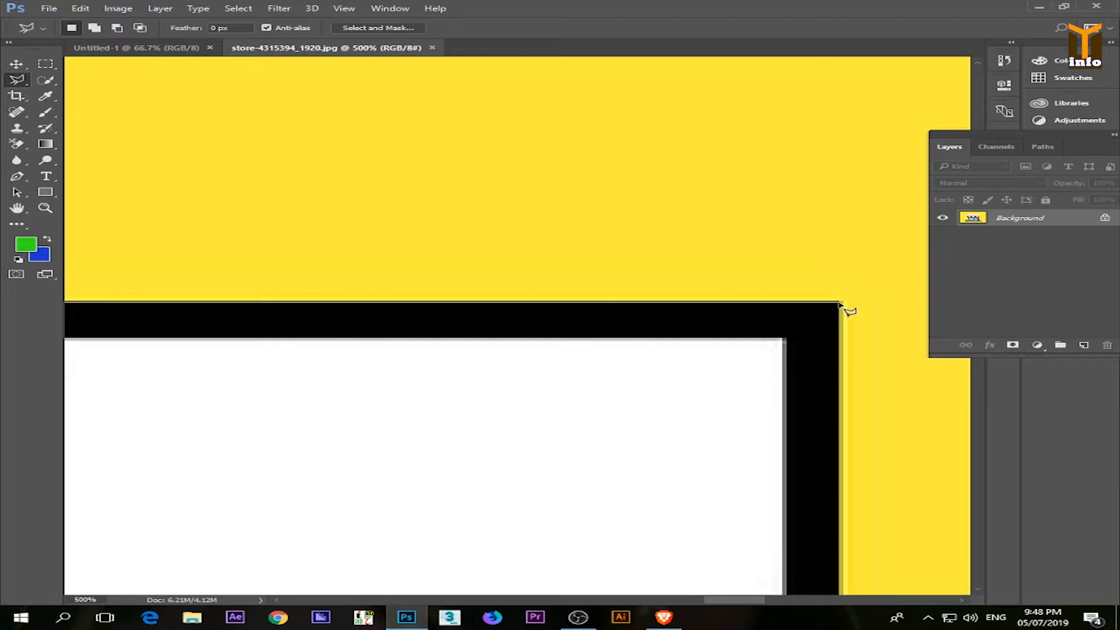
# Continue the outline down the sign frame's right edge, around the right support post and along the roof's right end to the awning.
pyautogui.moveTo(835, 397); pyautogui.dragTo(743, 320)
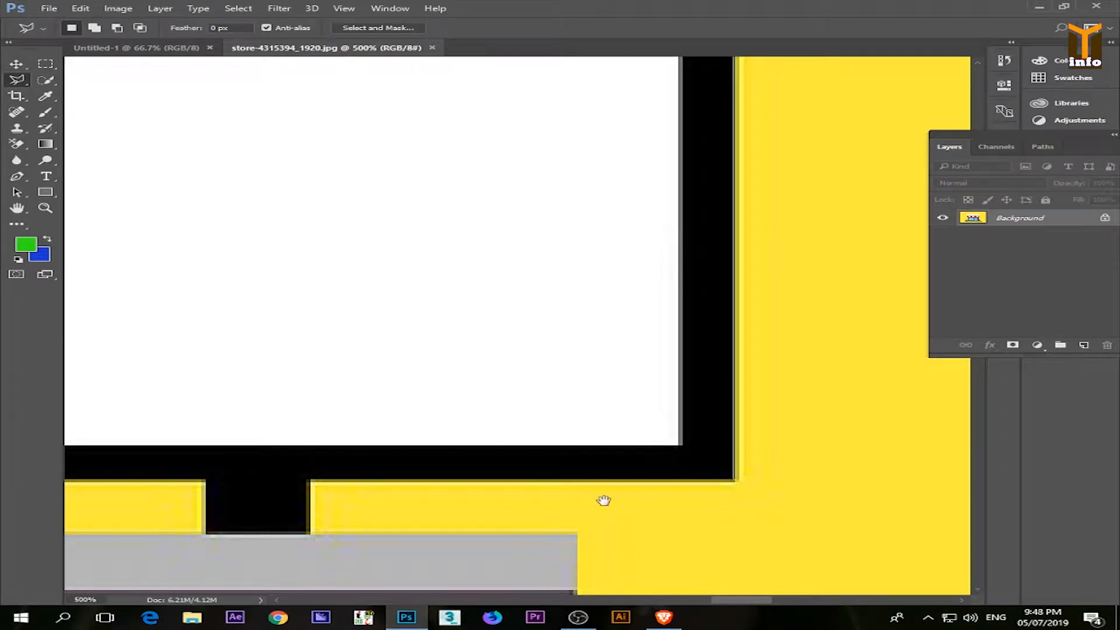
pyautogui.moveTo(603, 501); pyautogui.dragTo(816, 486)
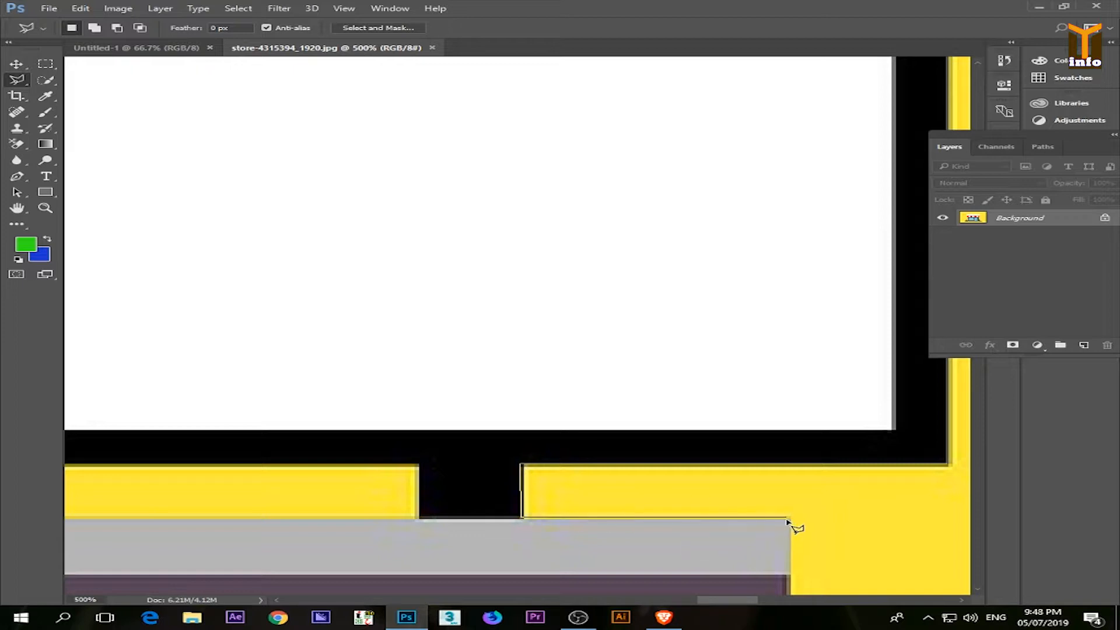
pyautogui.moveTo(780, 579); pyautogui.dragTo(734, 295)
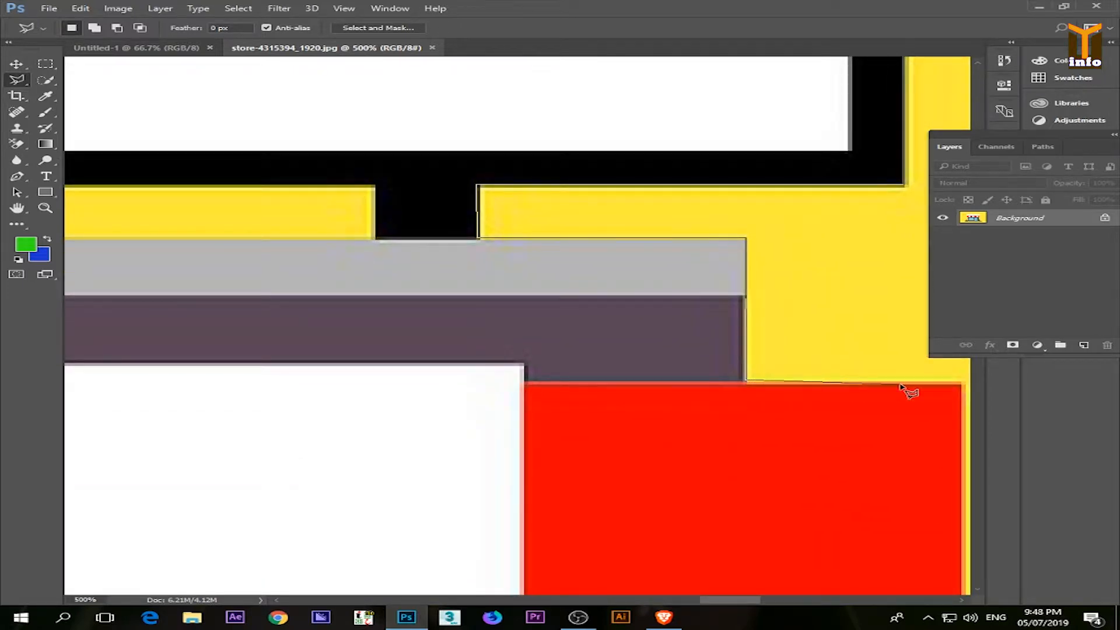
pyautogui.click(746, 383)
# Trace the outline around the right end of the striped awning through its upper and lower corners.
pyautogui.moveTo(845, 379); pyautogui.dragTo(352, 395)
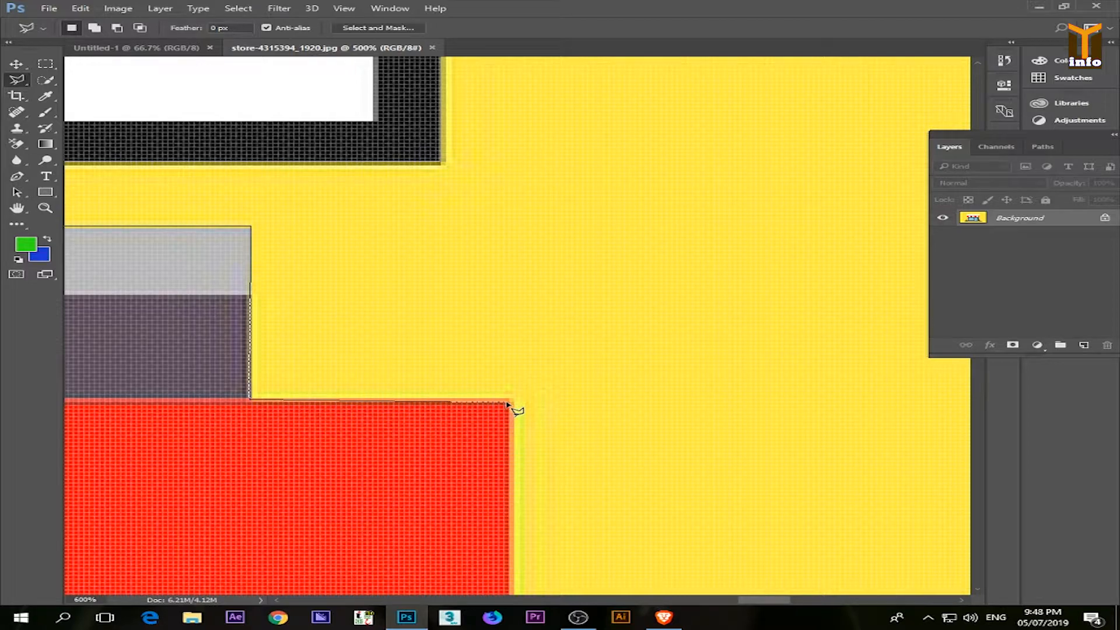
pyautogui.moveTo(482, 467); pyautogui.dragTo(563, 54)
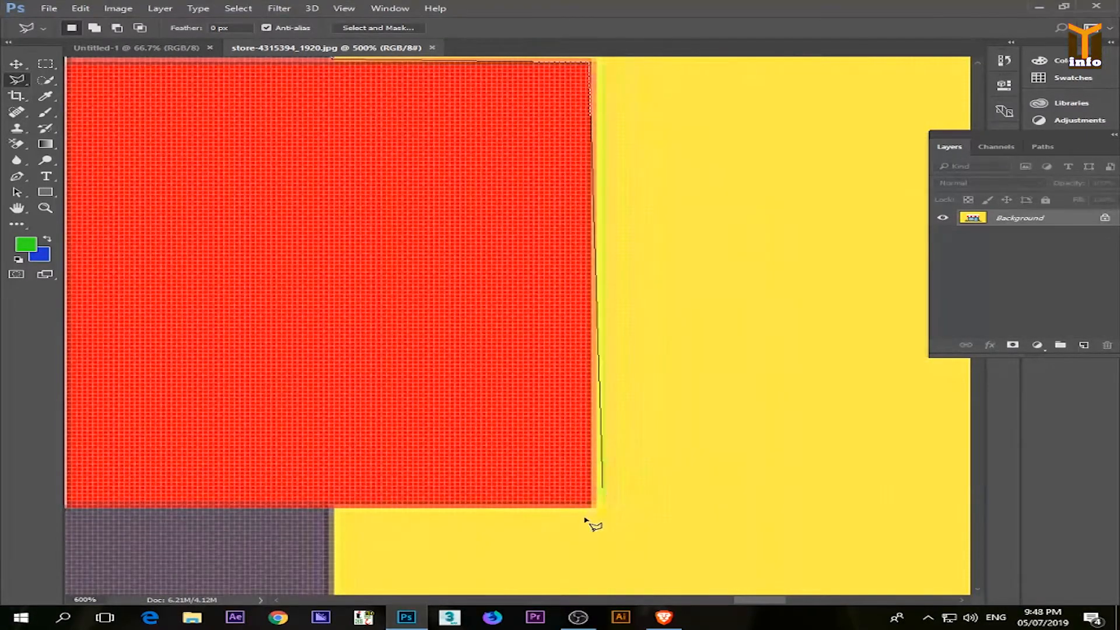
pyautogui.click(592, 508)
pyautogui.click(594, 505)
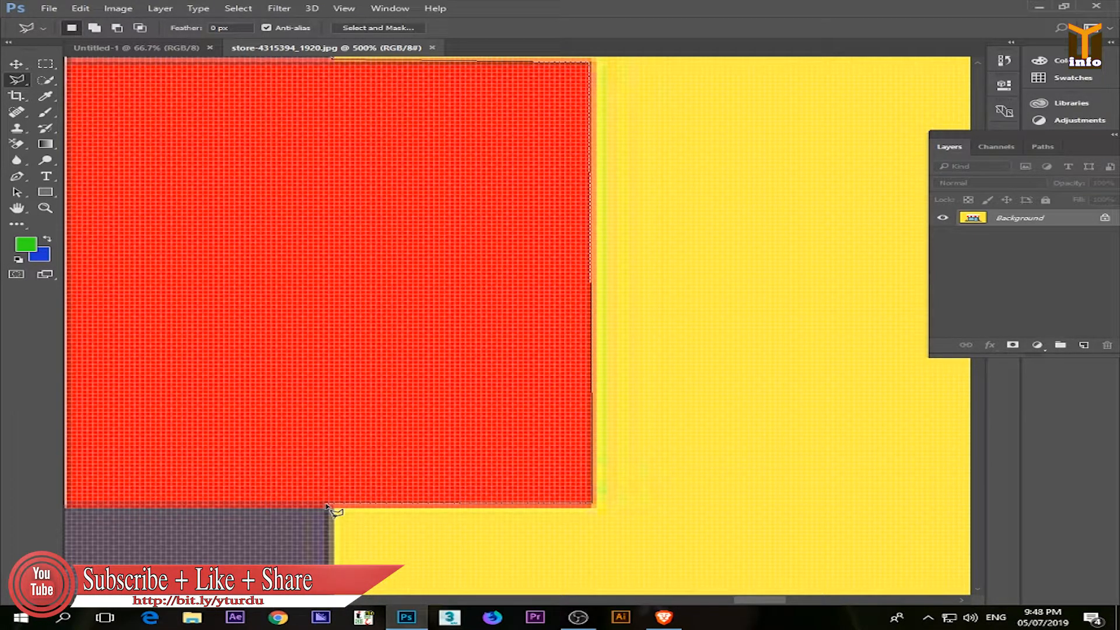
# Extend the outline down the store's right wall and along its base toward the left wall.
pyautogui.moveTo(321, 522); pyautogui.dragTo(343, 222)
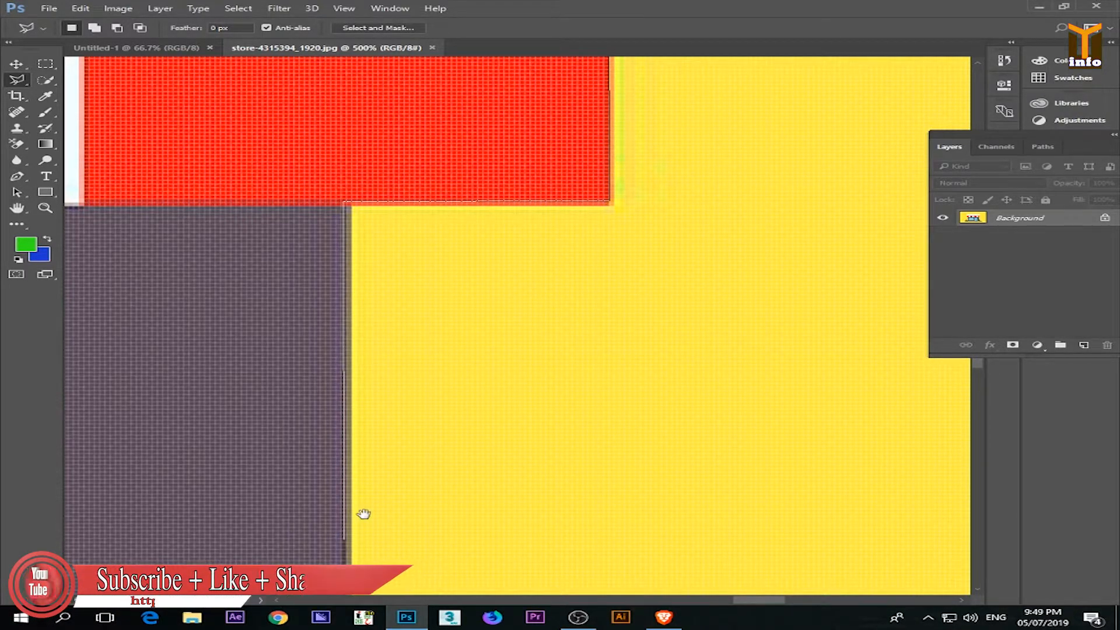
pyautogui.moveTo(362, 513); pyautogui.dragTo(514, 173)
pyautogui.moveTo(554, 306); pyautogui.dragTo(550, 229)
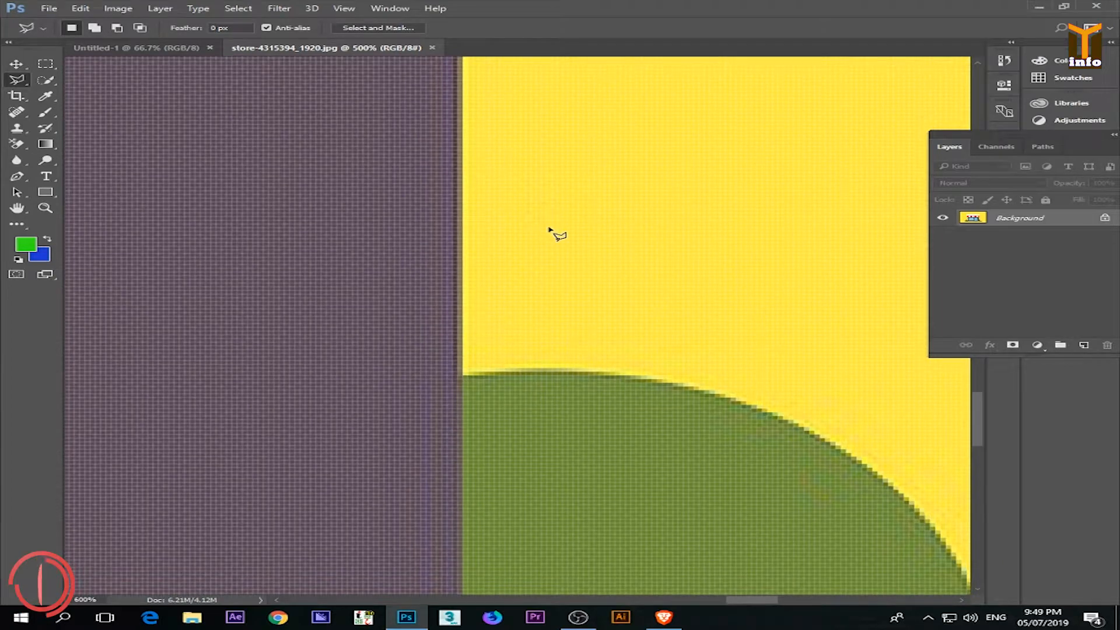
pyautogui.scroll(-6, 549, 230)
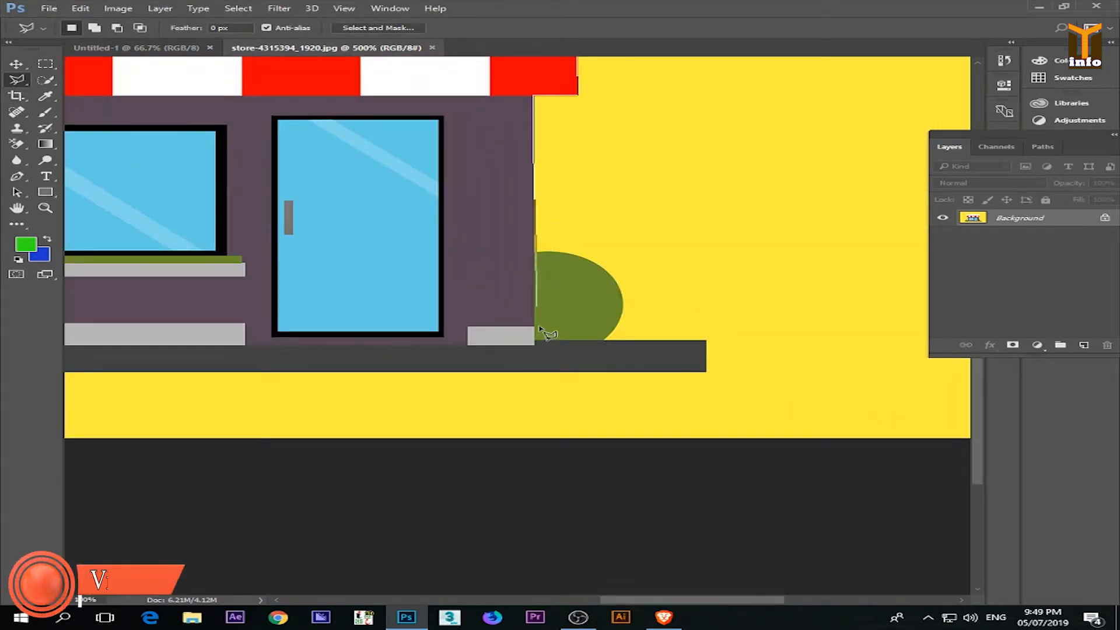
pyautogui.click(534, 345)
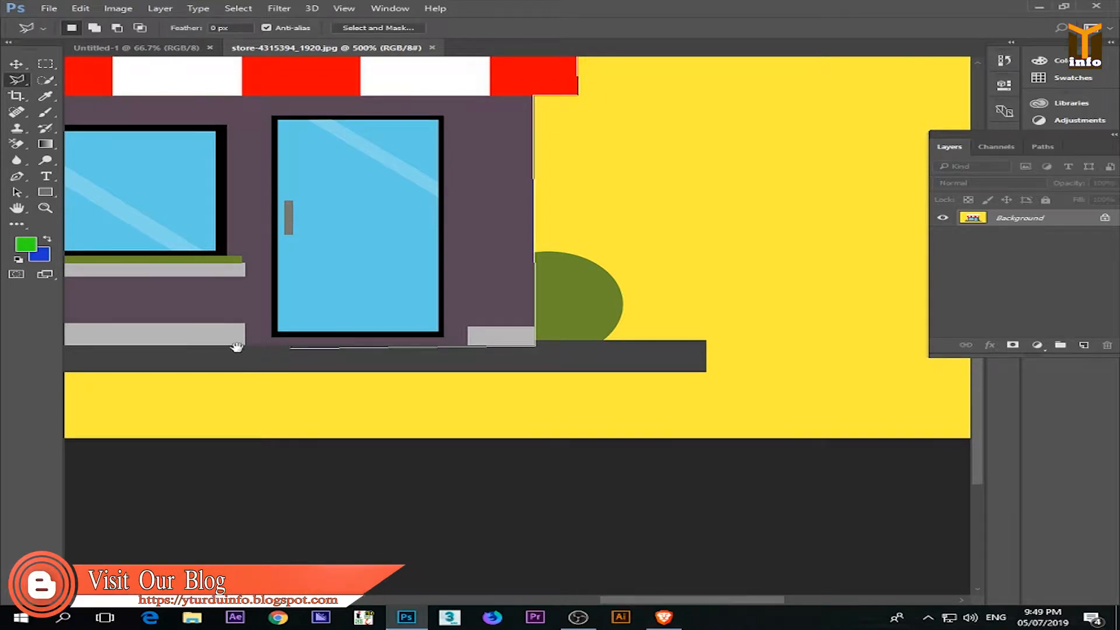
pyautogui.moveTo(237, 345); pyautogui.dragTo(795, 376)
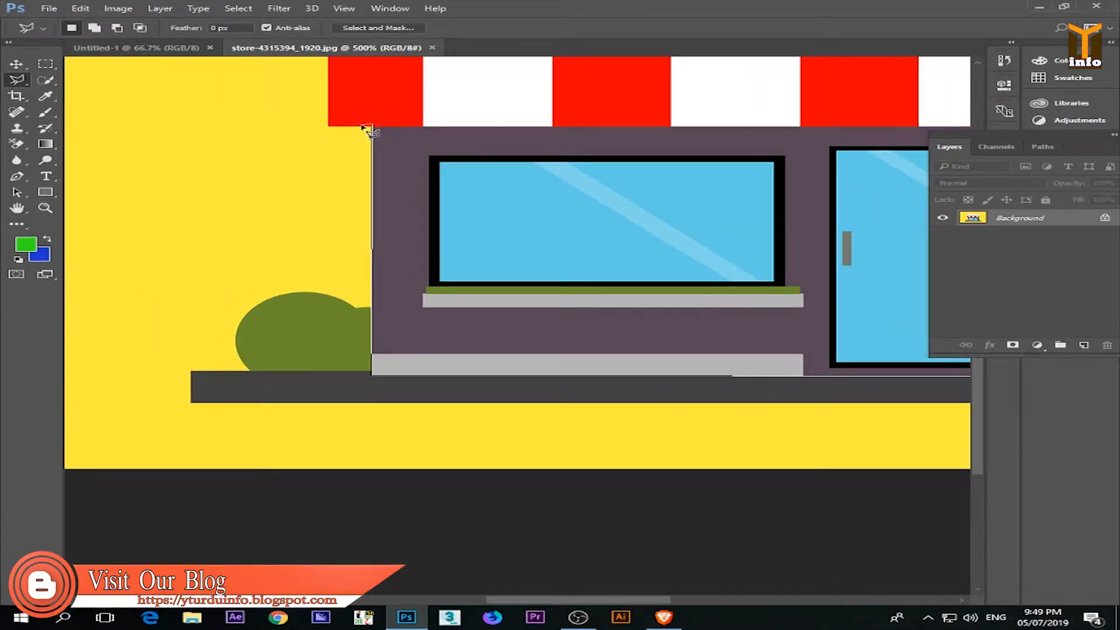
# Trace the awning's left end, roof edge, left post and sign frame's left side, closing the outline at the upper-left corner.
pyautogui.click(330, 127)
pyautogui.moveTo(343, 186)
pyautogui.mouseDown()
pyautogui.moveTo(320, 270)
pyautogui.moveTo(311, 433)
pyautogui.mouseUp()
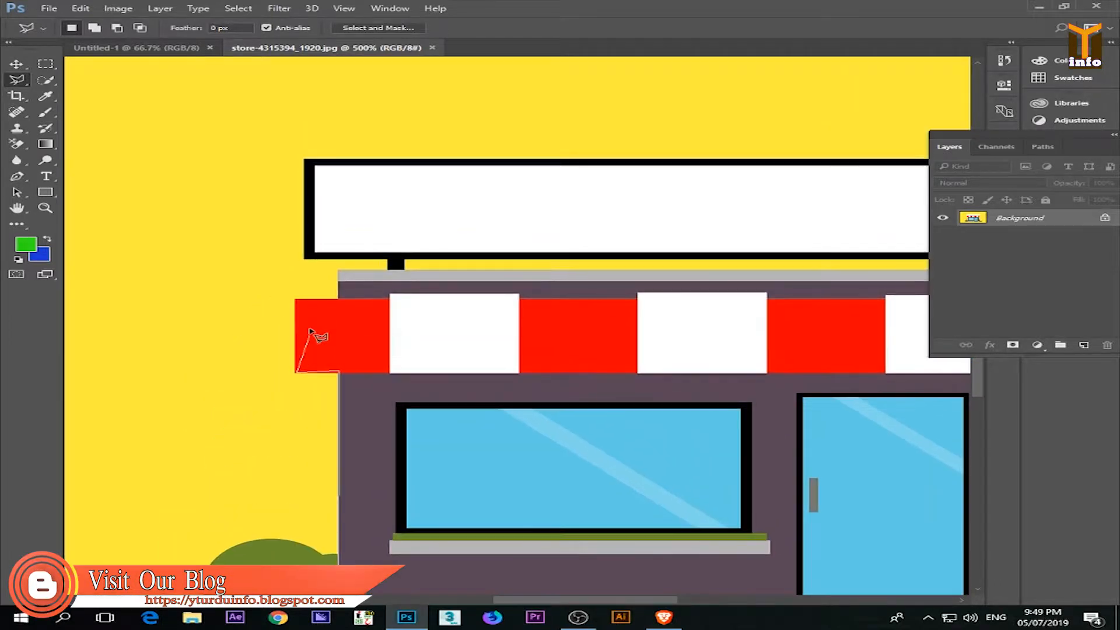
pyautogui.click(295, 299)
pyautogui.click(339, 298)
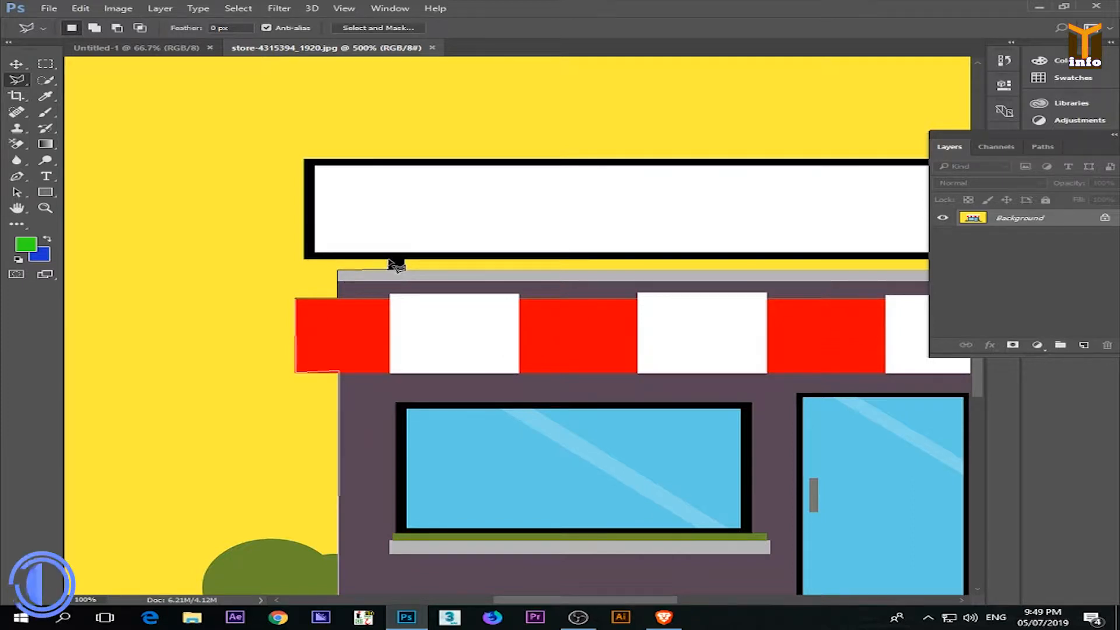
pyautogui.click(304, 257)
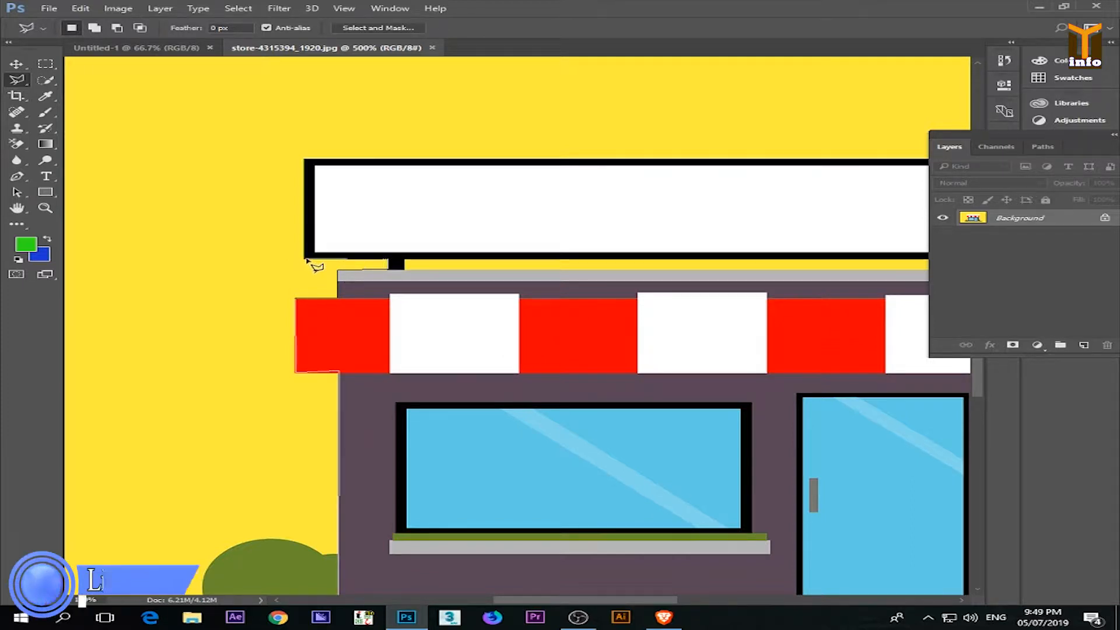
pyautogui.click(309, 164)
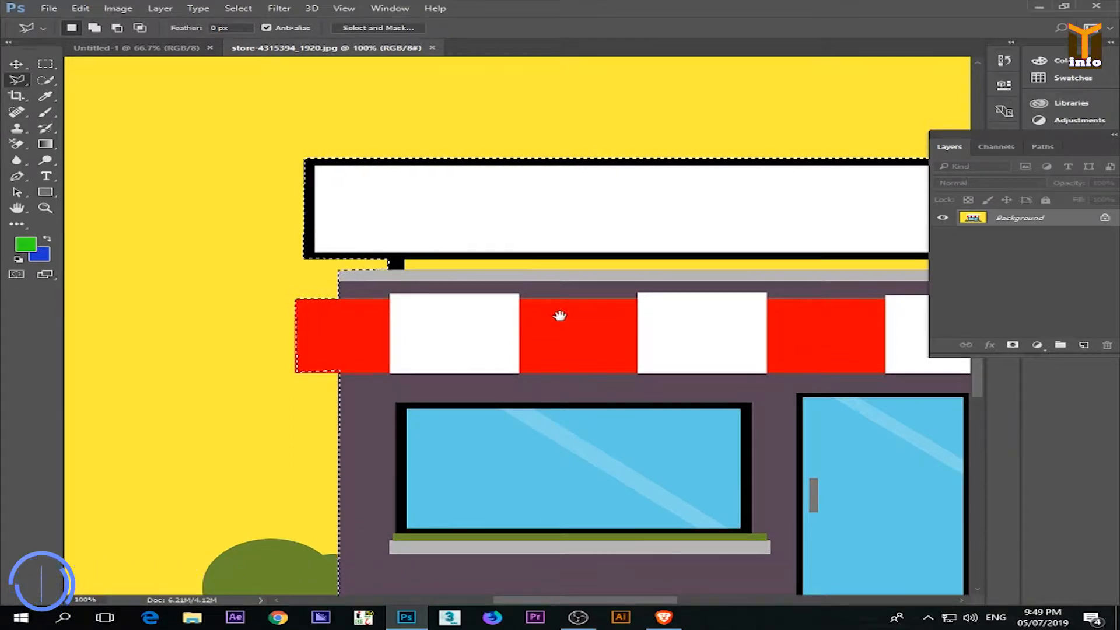
# Try to add the yellow gap between the two sign posts to the selection with the Polygonal Lasso tool.
pyautogui.moveTo(560, 315); pyautogui.dragTo(337, 300)
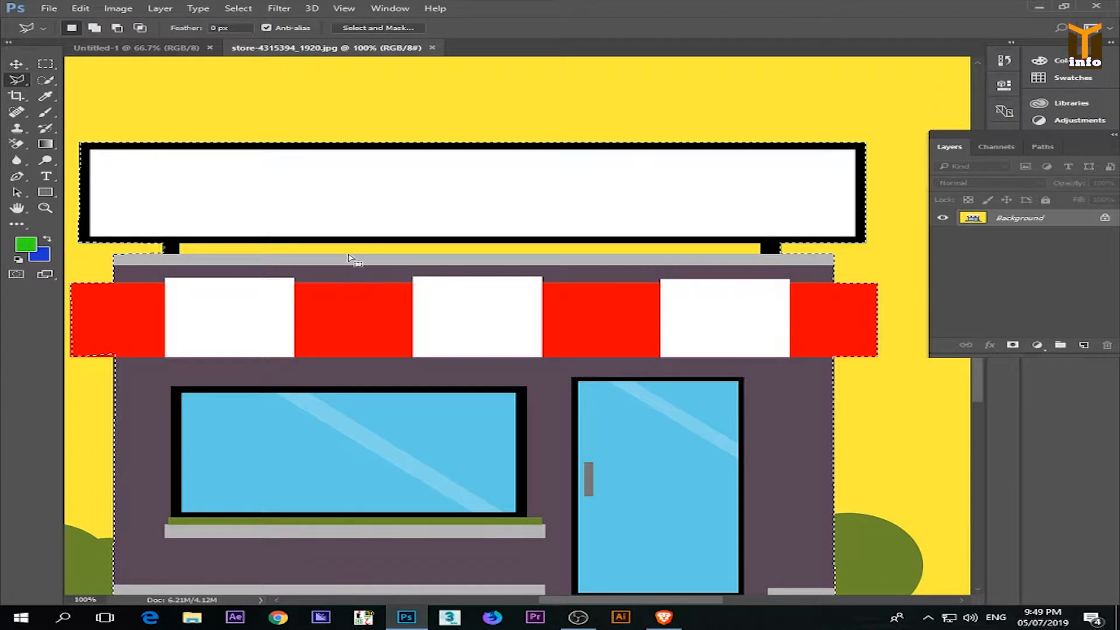
pyautogui.press('shift')
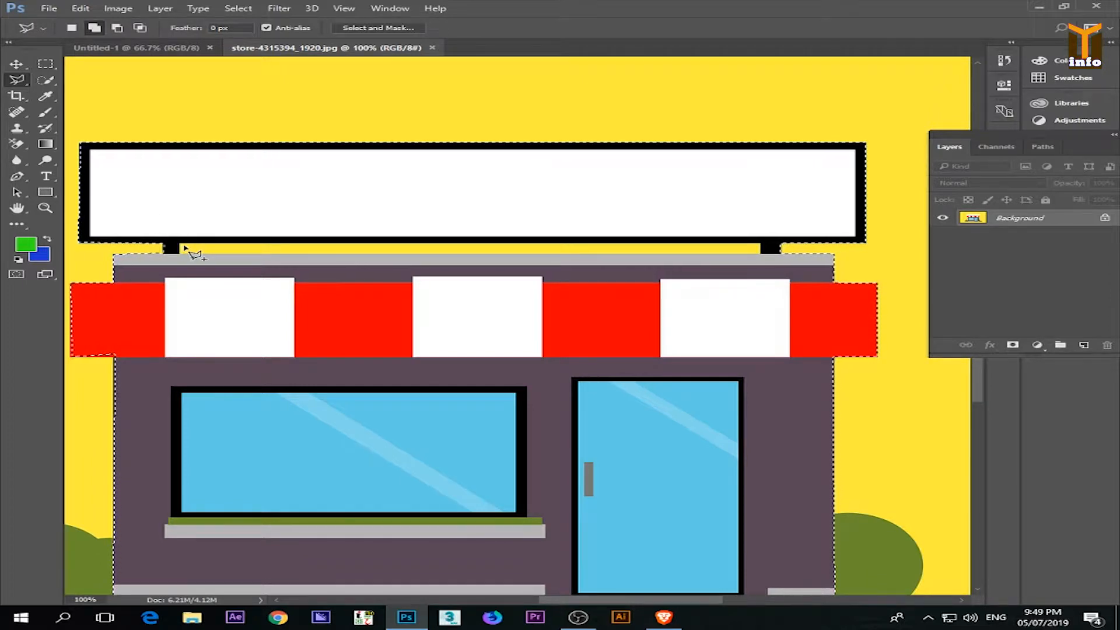
pyautogui.click(181, 254)
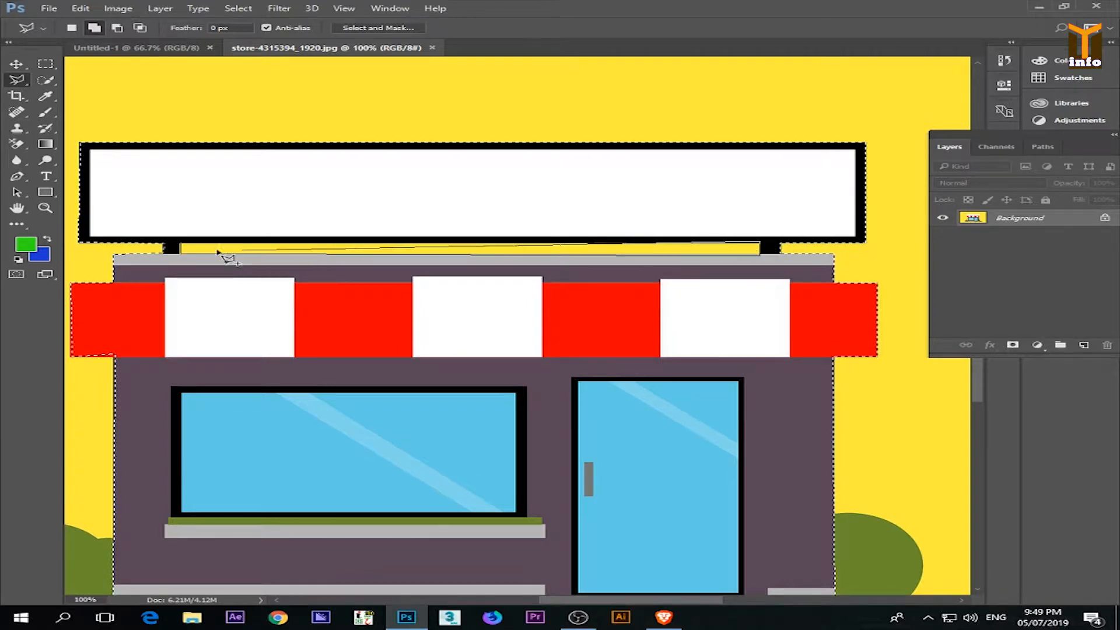
pyautogui.click(183, 244)
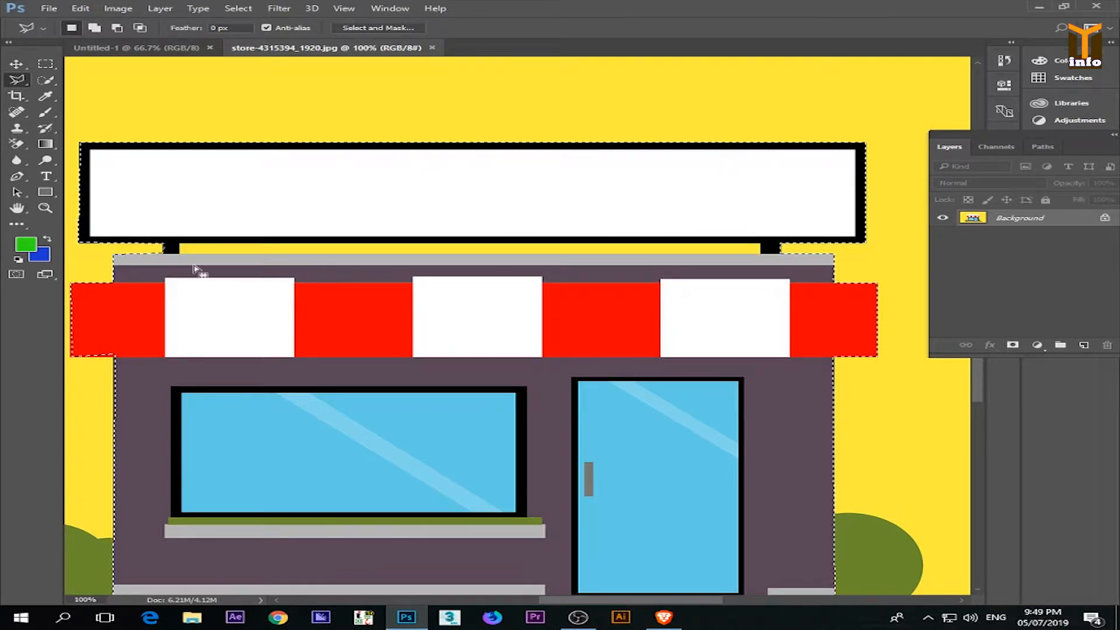
# Subtract the yellow gap between the two sign posts from the store selection with the Polygonal Lasso tool.
pyautogui.press('alt')
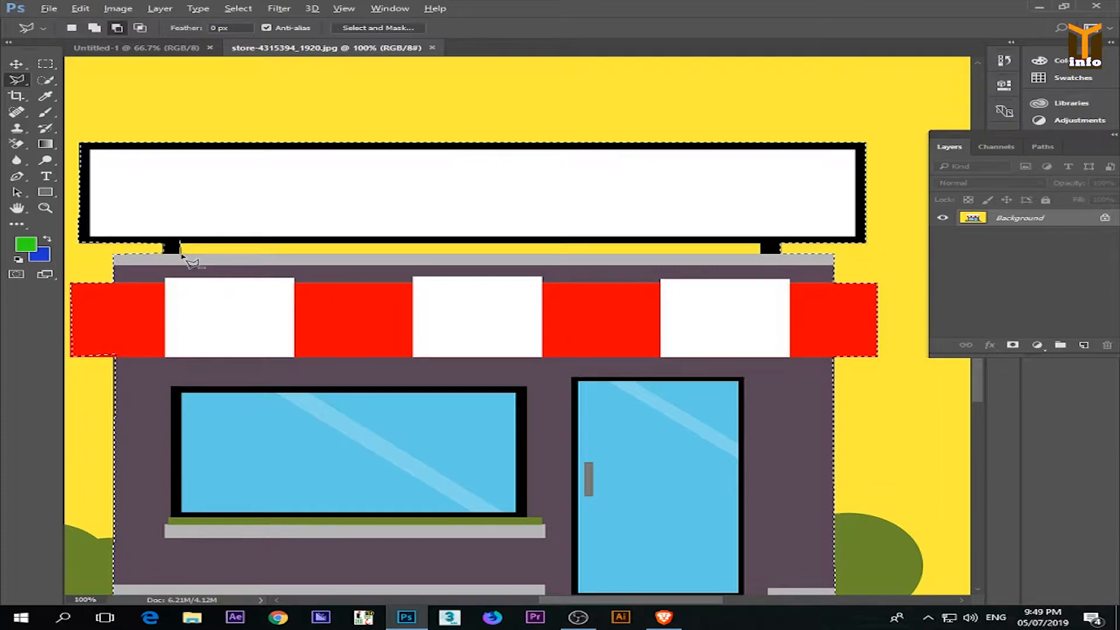
pyautogui.click(761, 241)
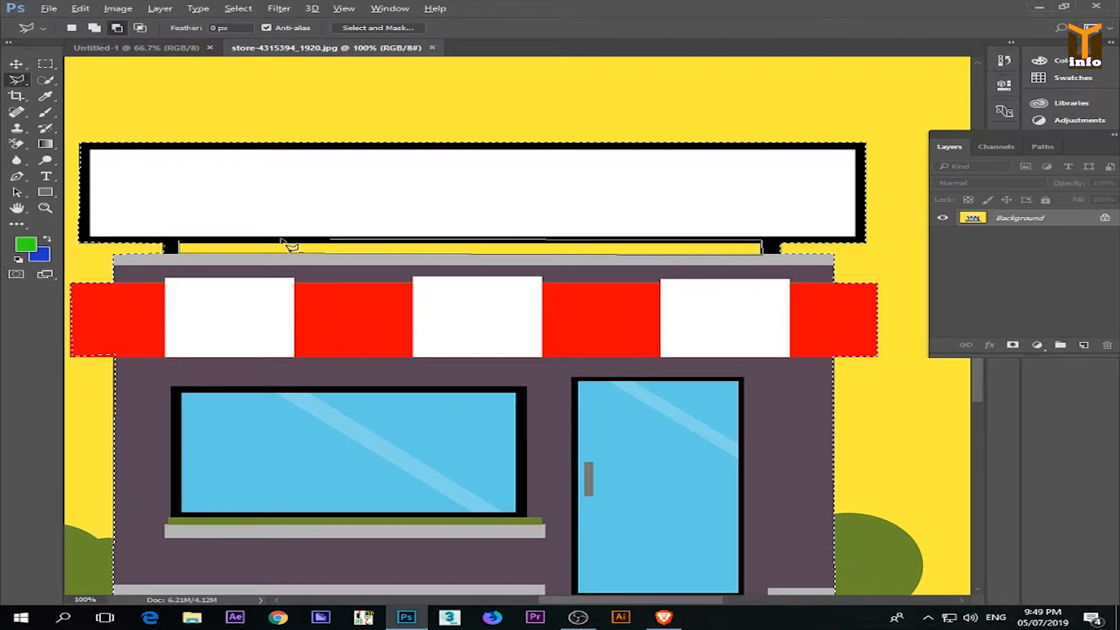
pyautogui.keyDown('shift'); pyautogui.click(179, 244); pyautogui.keyUp('shift')
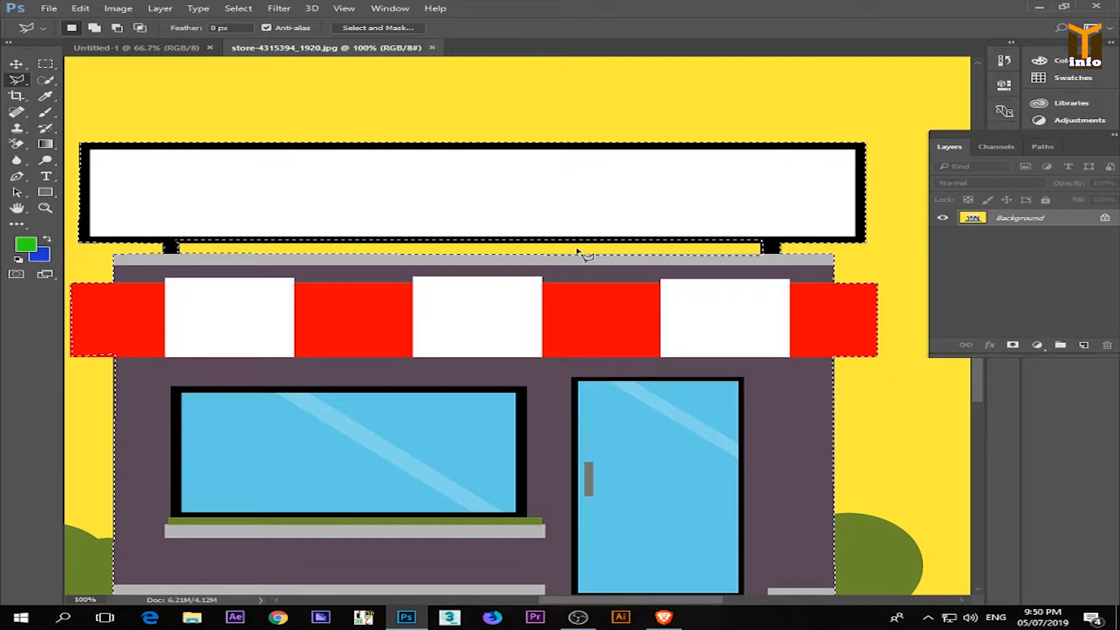
pyautogui.press('shift')
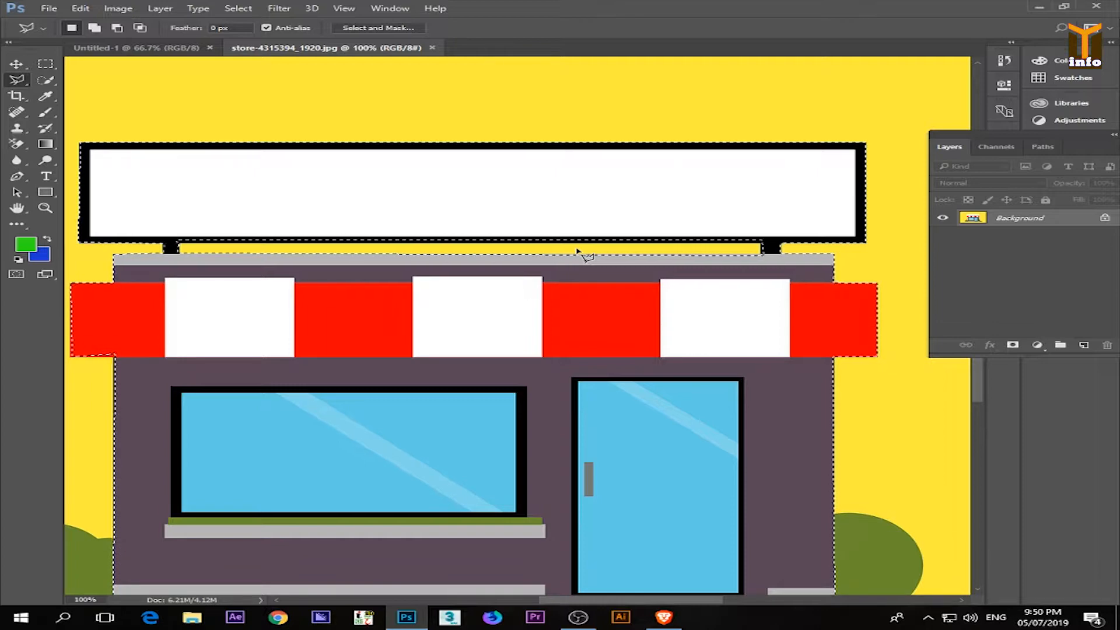
# Feather the store selection with a 3-pixel radius and copy the feathered area to a new layer.
pyautogui.press('shift')
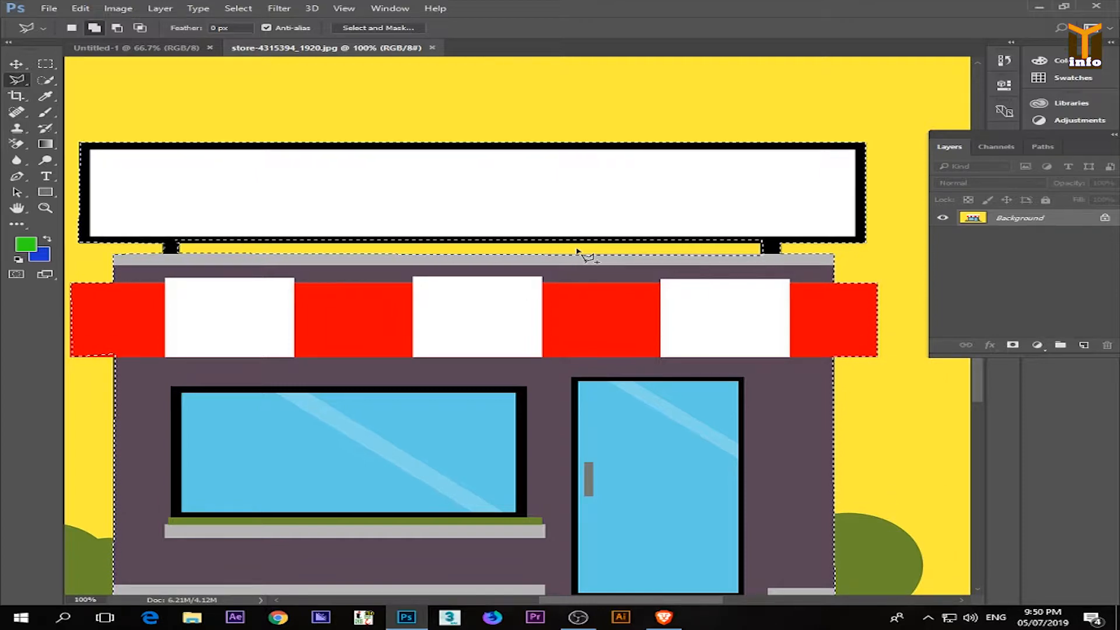
pyautogui.hotkey('shift', 'F6')
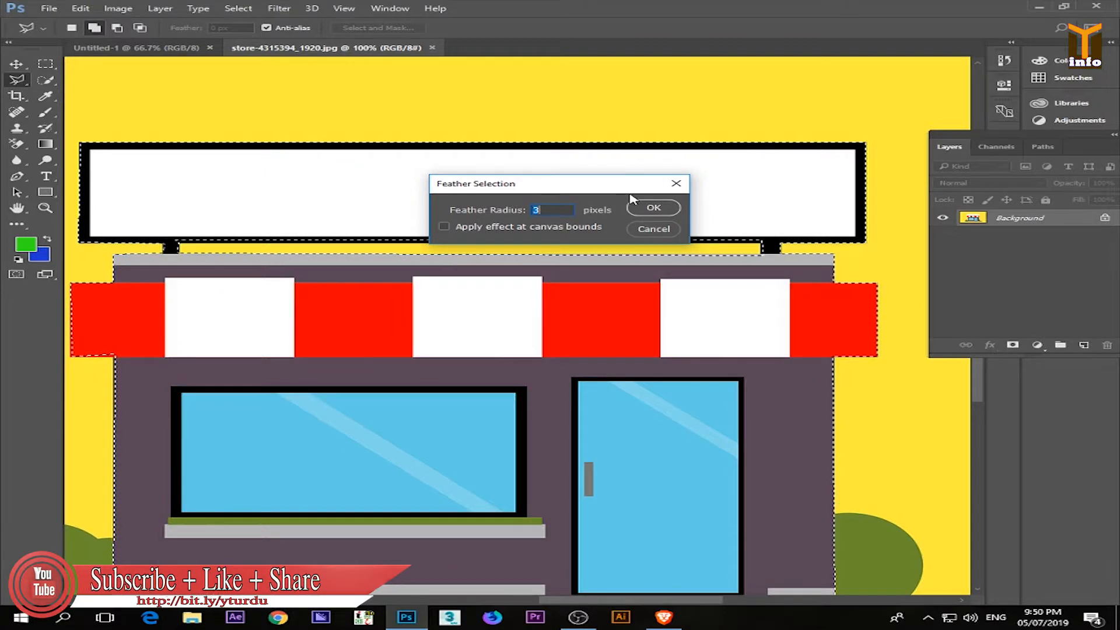
pyautogui.click(652, 209)
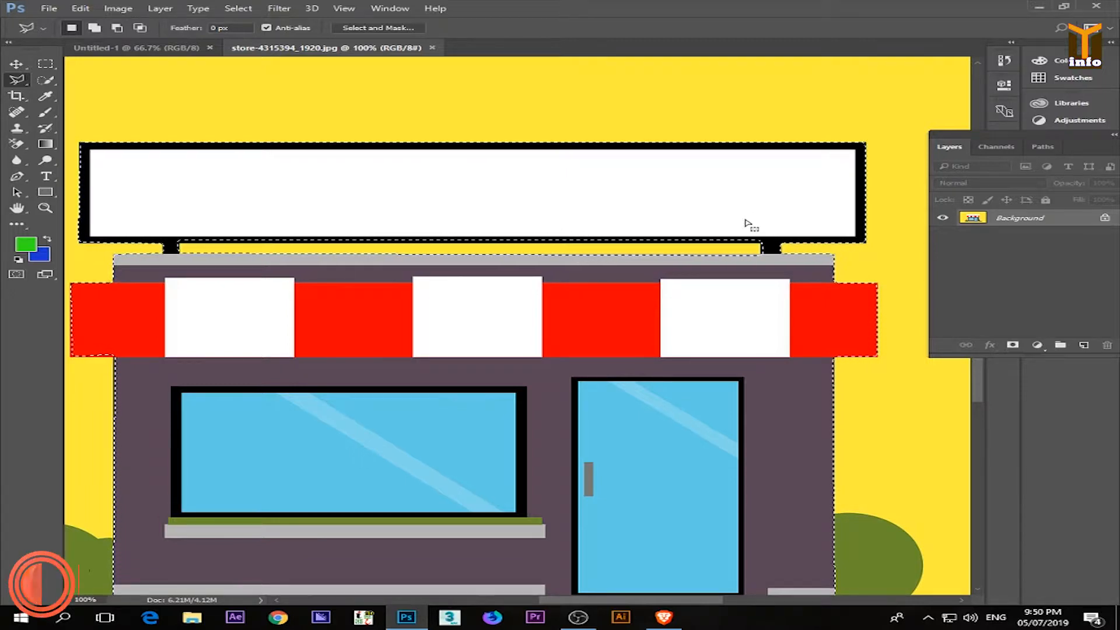
pyautogui.hotkey('ctrl', 'j')
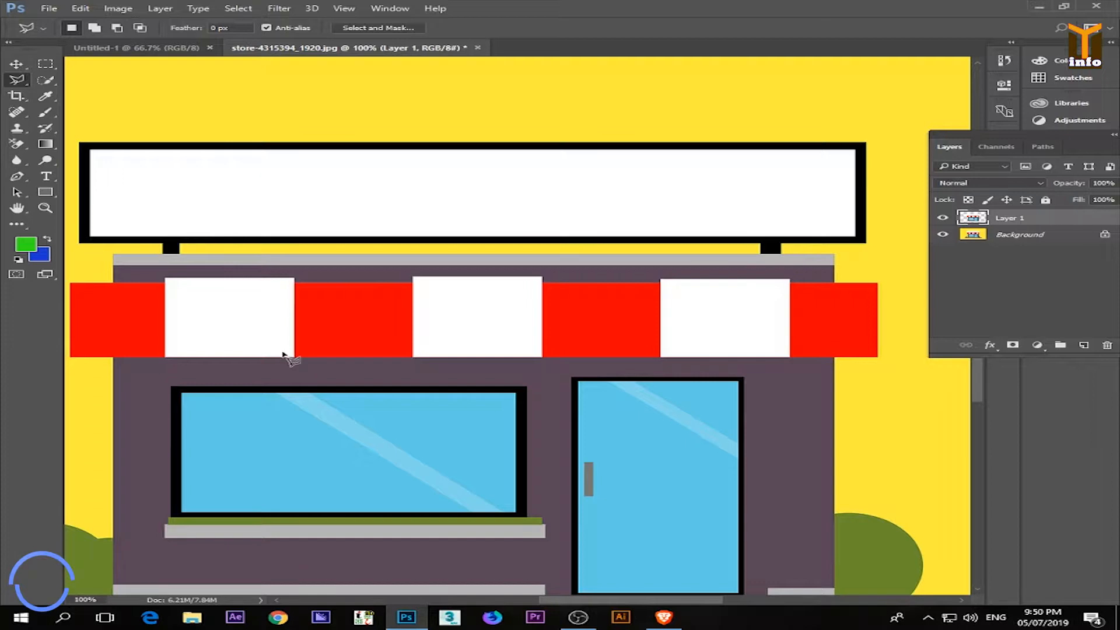
# Use the Move tool to shift the copied store off the original so it overlaps the original's left part.
pyautogui.press('v')
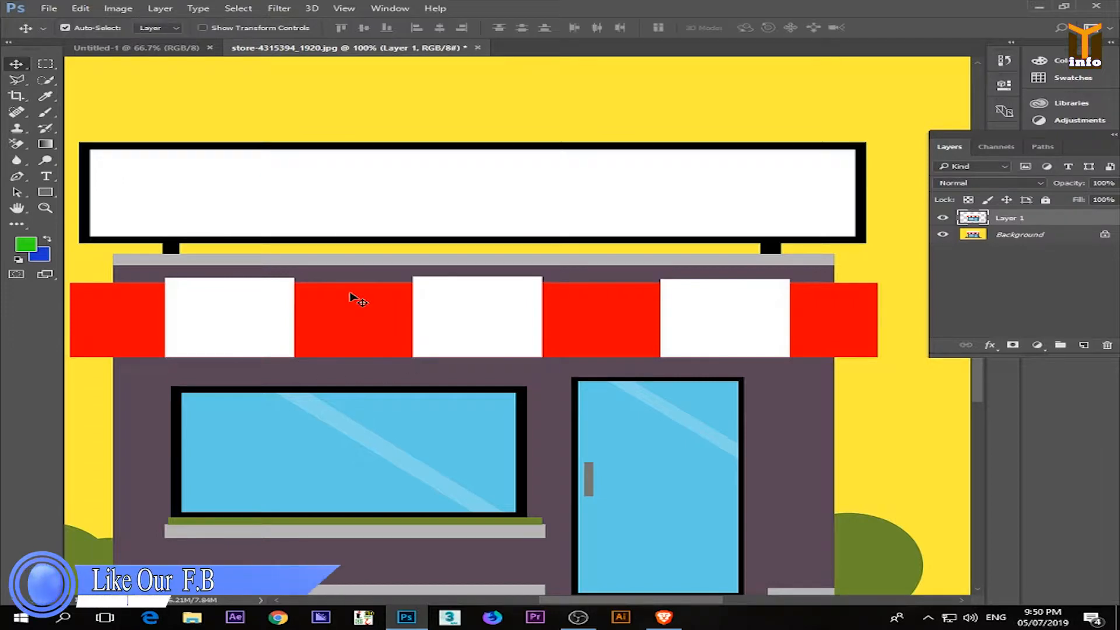
pyautogui.moveTo(357, 295)
pyautogui.mouseDown()
pyautogui.moveTo(480, 190)
pyautogui.moveTo(560, 198)
pyautogui.moveTo(542, 301)
pyautogui.mouseUp()
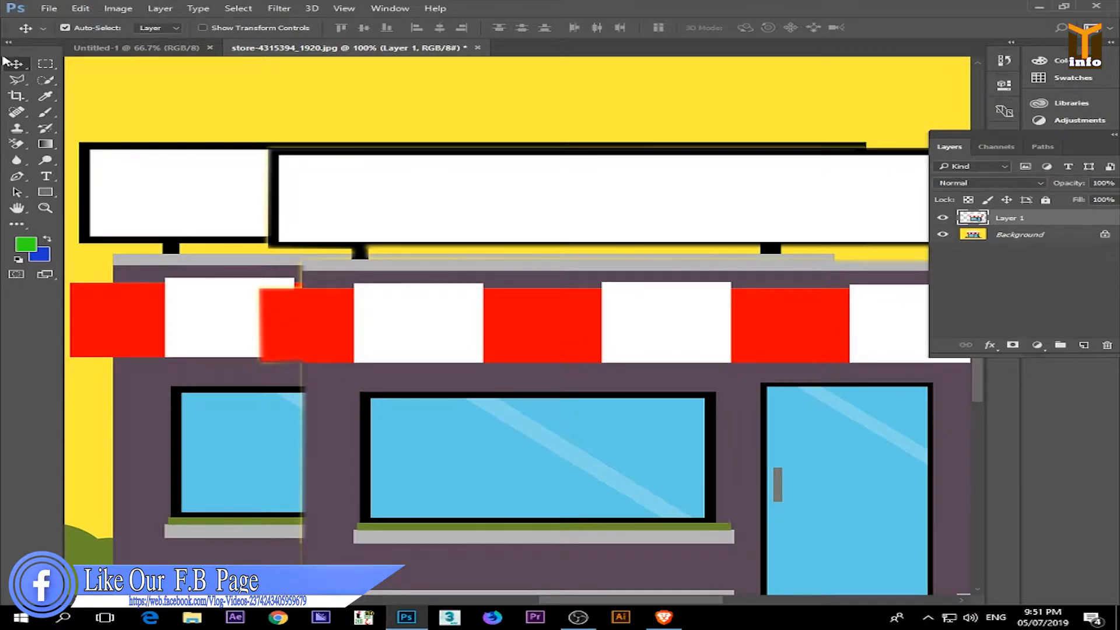
pyautogui.rightClick(24, 67)
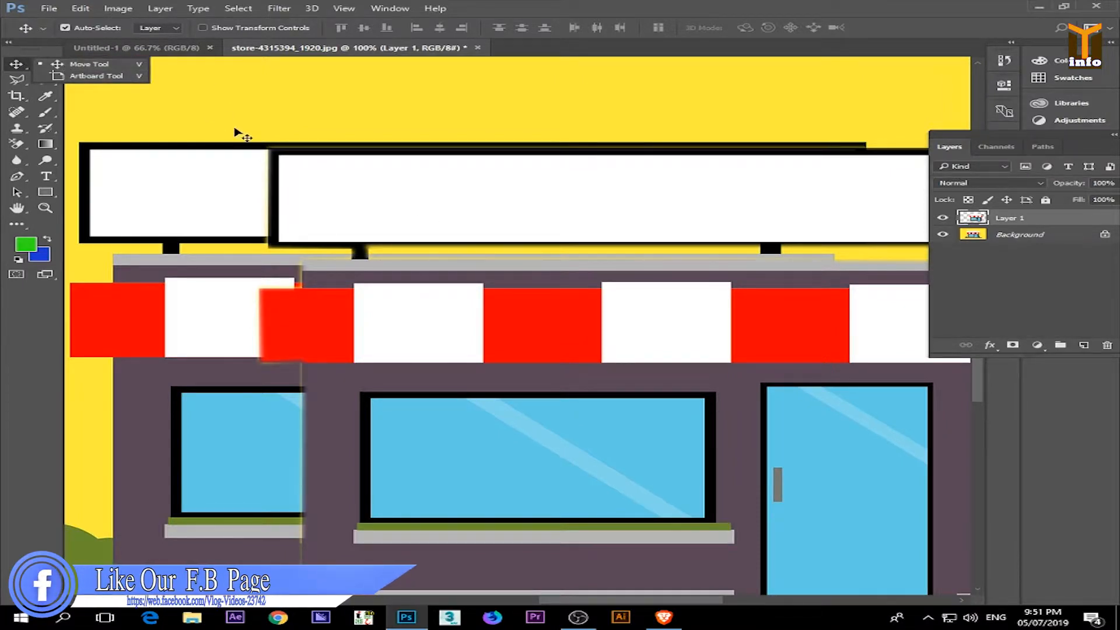
pyautogui.moveTo(537, 187); pyautogui.dragTo(448, 257)
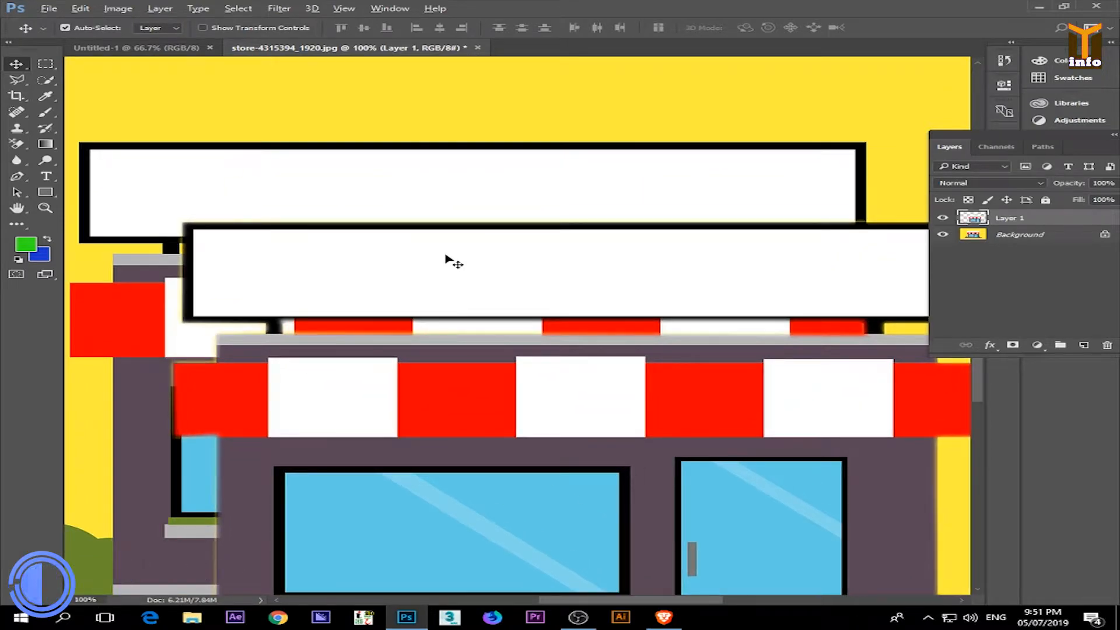
pyautogui.hotkey('ctrl', '-')
pyautogui.hotkey('ctrl', '-')
pyautogui.hotkey('ctrl', '-')
pyautogui.hotkey('alt', 'space')
pyautogui.moveTo(467, 298); pyautogui.dragTo(381, 275)
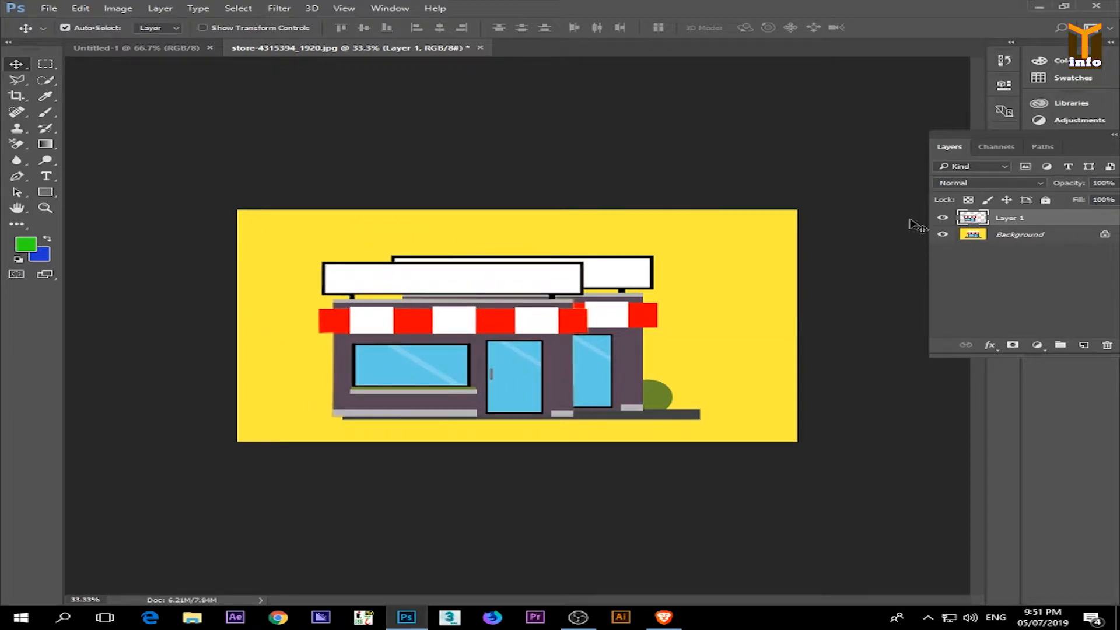
# Hide the Background layer and reposition the feathered store copy on the transparent canvas to inspect its edges.
pyautogui.click(943, 235)
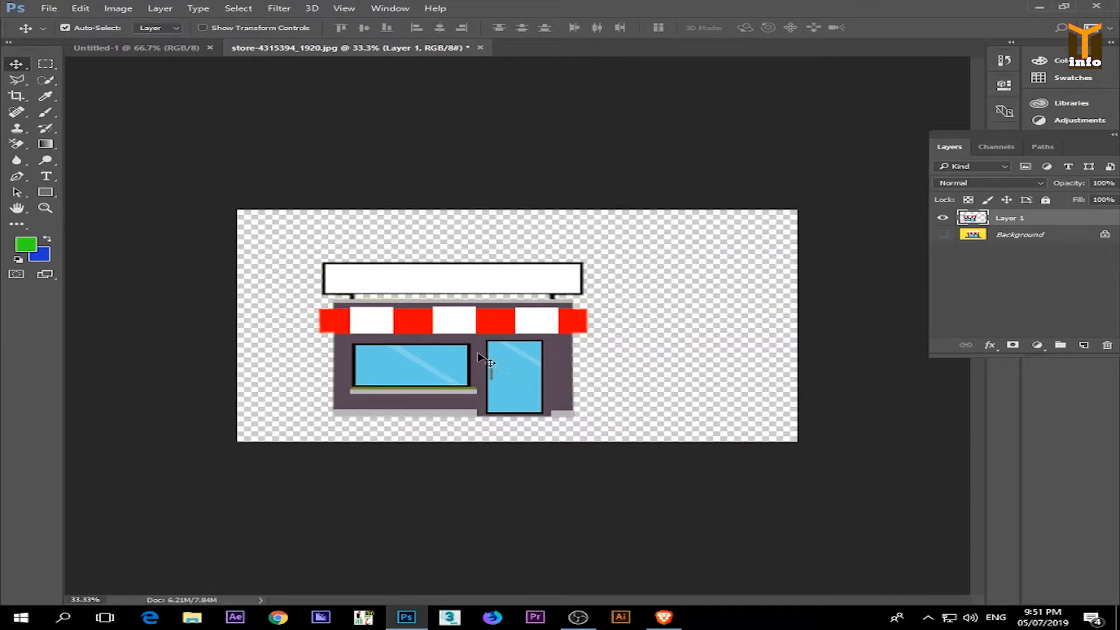
pyautogui.moveTo(434, 325); pyautogui.dragTo(480, 313)
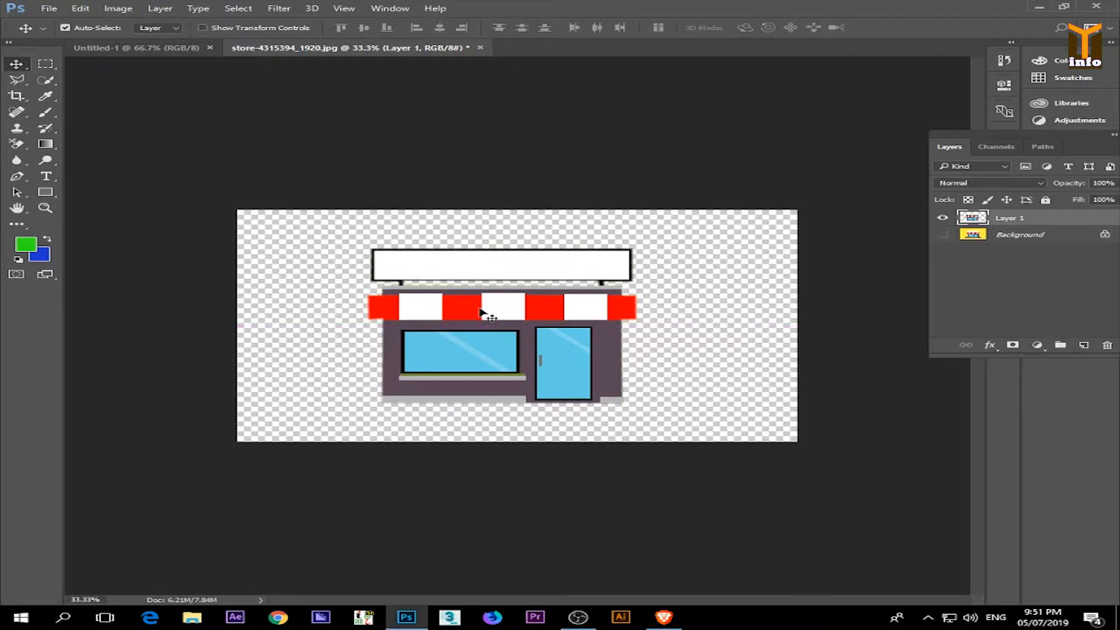
pyautogui.hotkey('ctrl', '+')
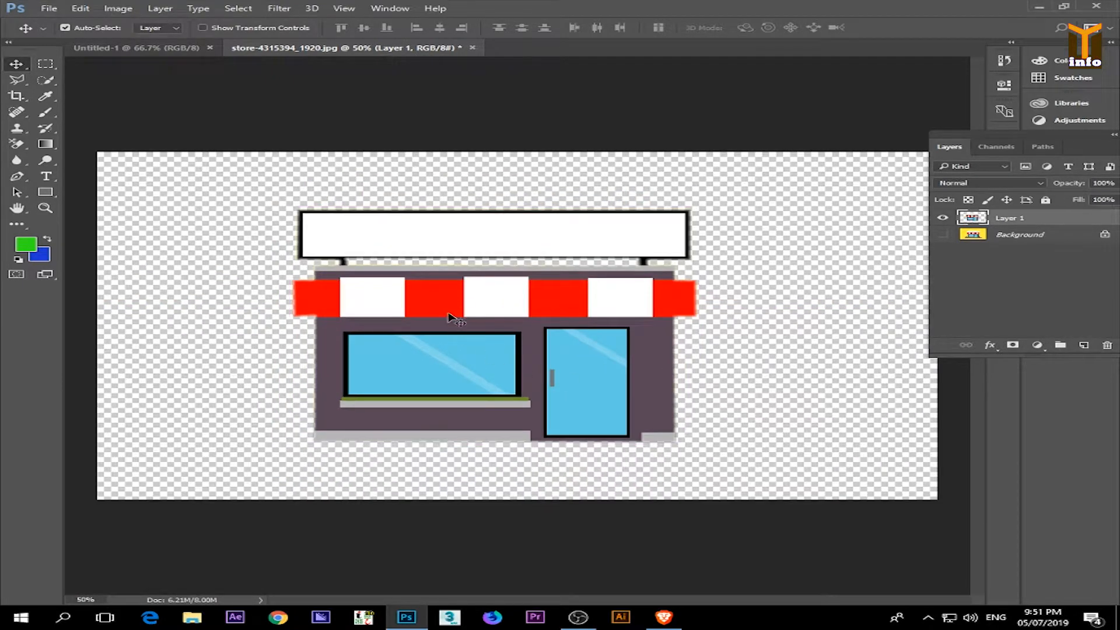
pyautogui.moveTo(436, 312); pyautogui.dragTo(434, 337)
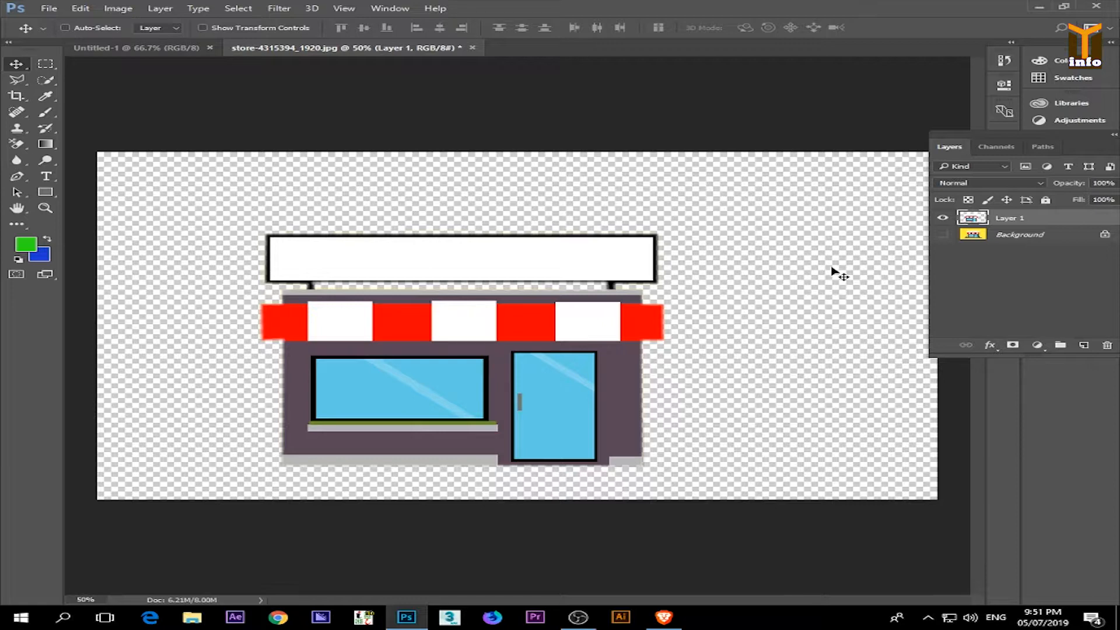
# Show the Background layer again and delete the store copy's layer.
pyautogui.click(943, 234)
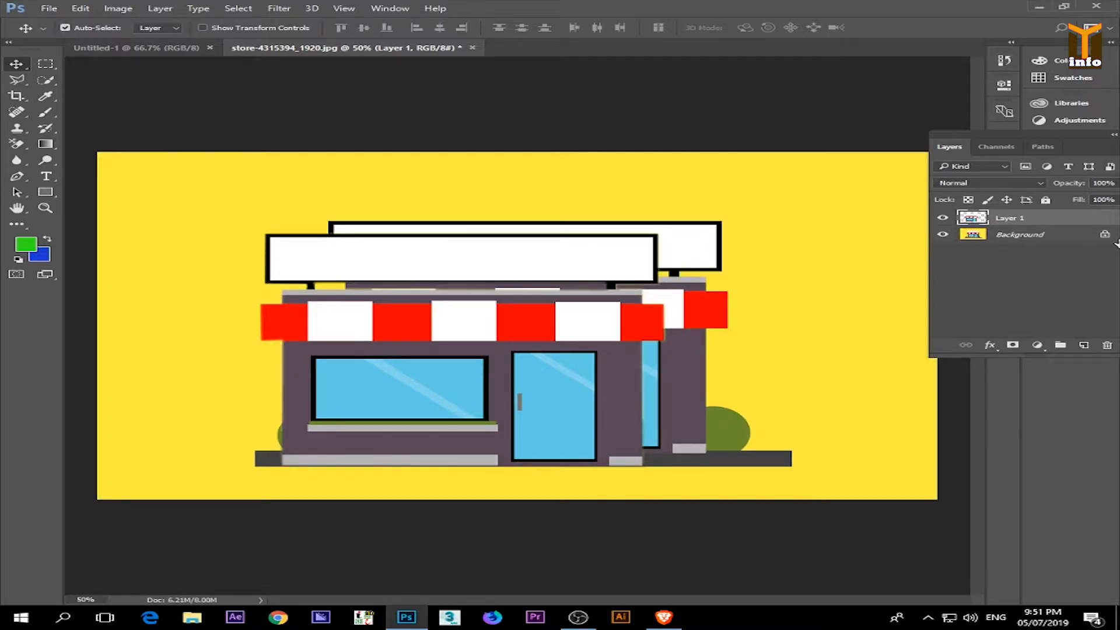
pyautogui.press('Delete')
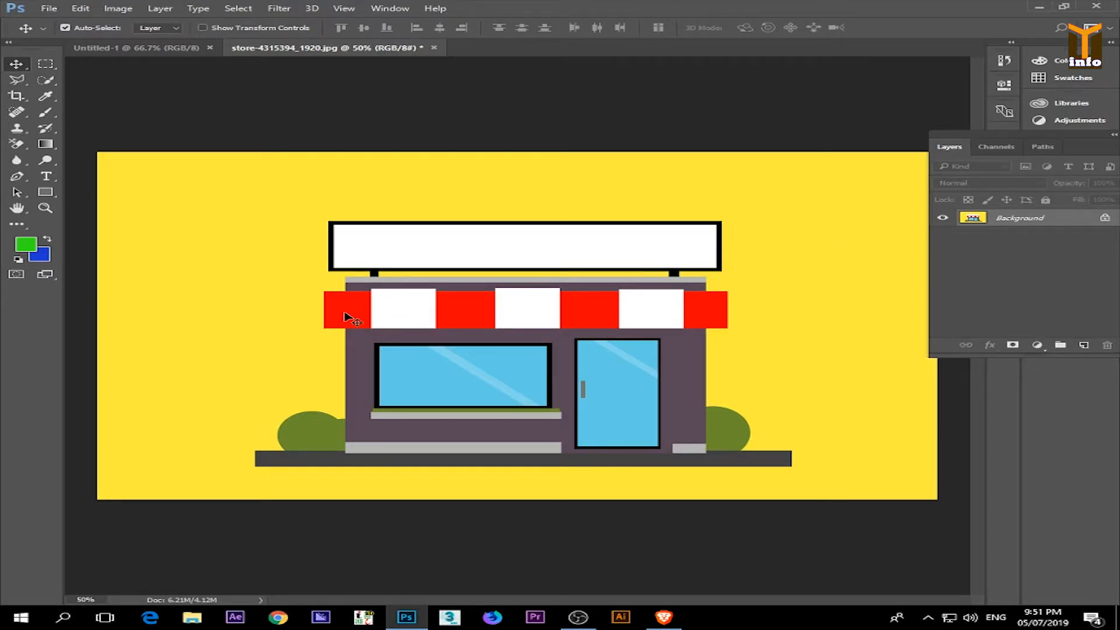
# With the Magnetic Lasso tool, trace up the sign frame's left edge and onto its top edge, removing stray anchor points.
pyautogui.click(17, 80)
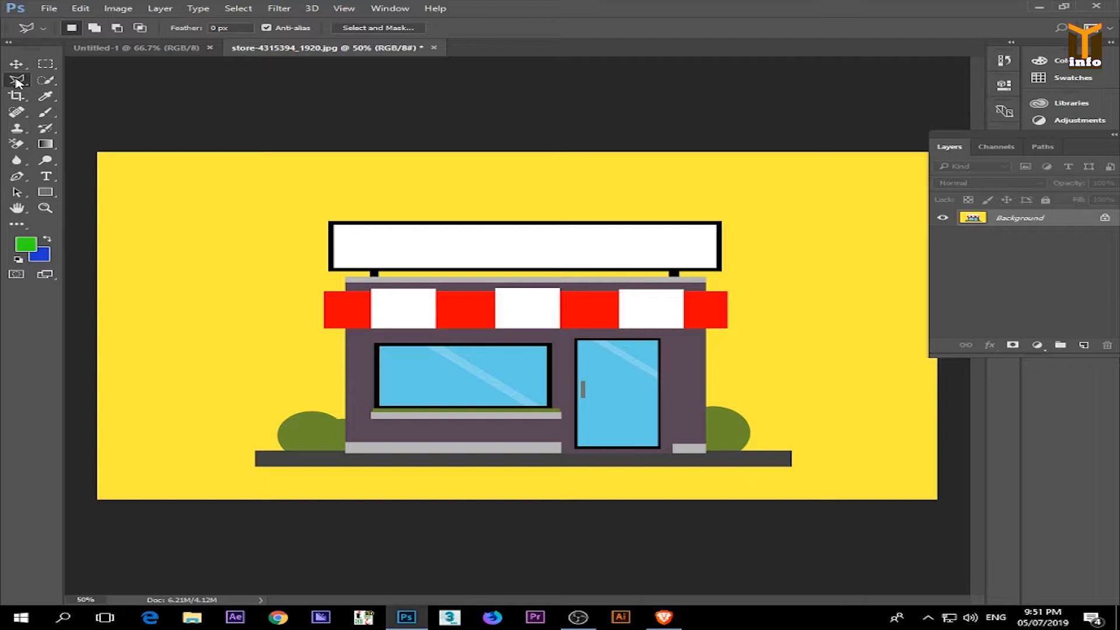
pyautogui.hotkey('shift', 'l')
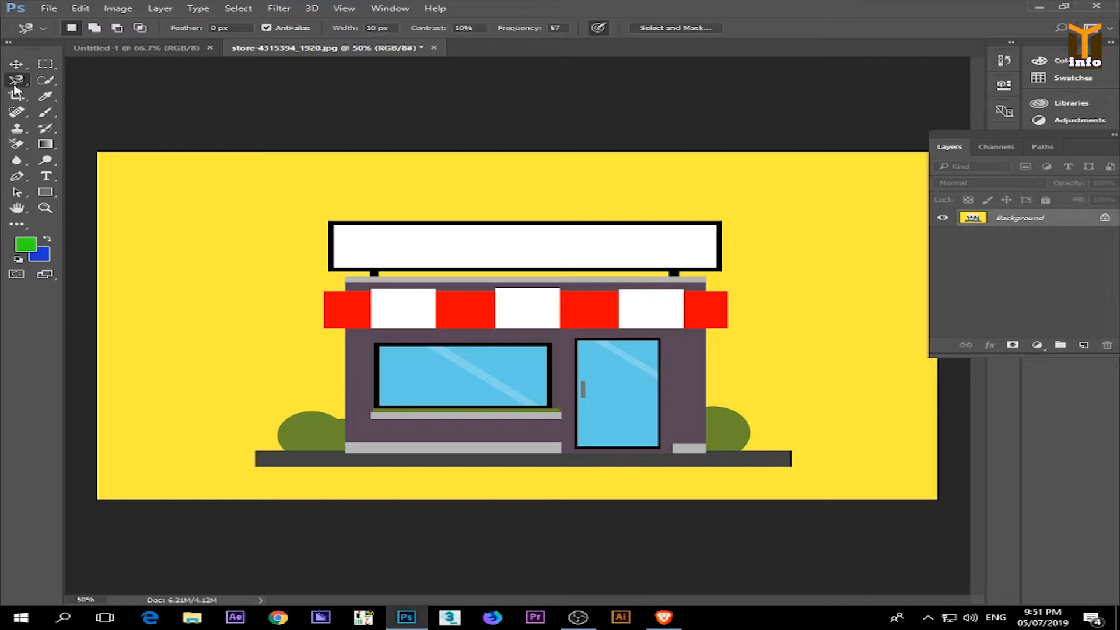
pyautogui.rightClick(15, 84)
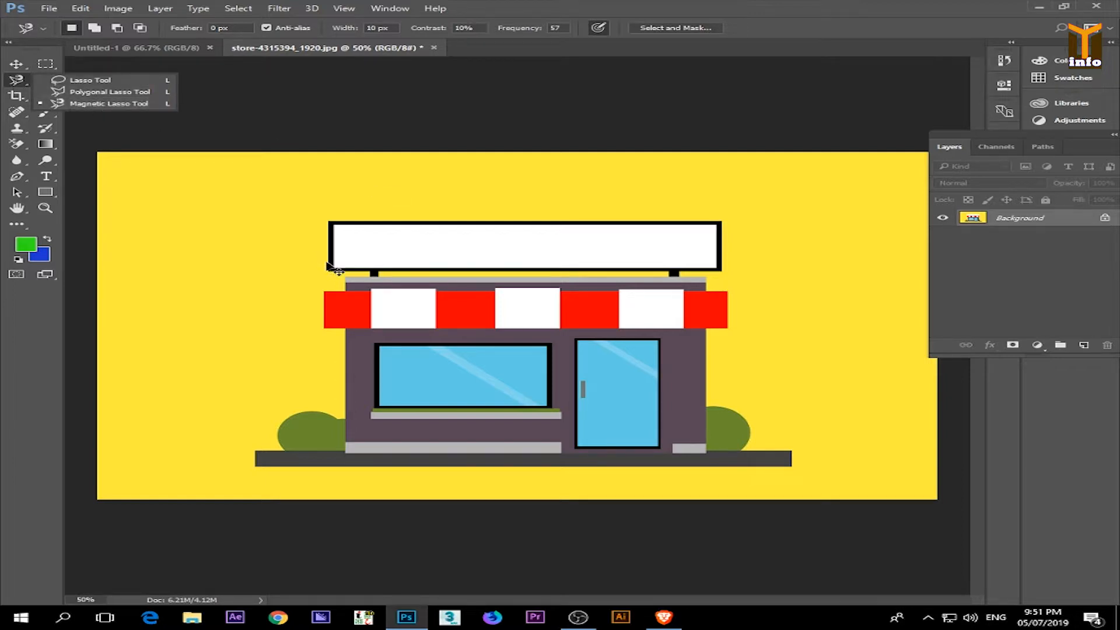
pyautogui.scroll(4, 335, 270)
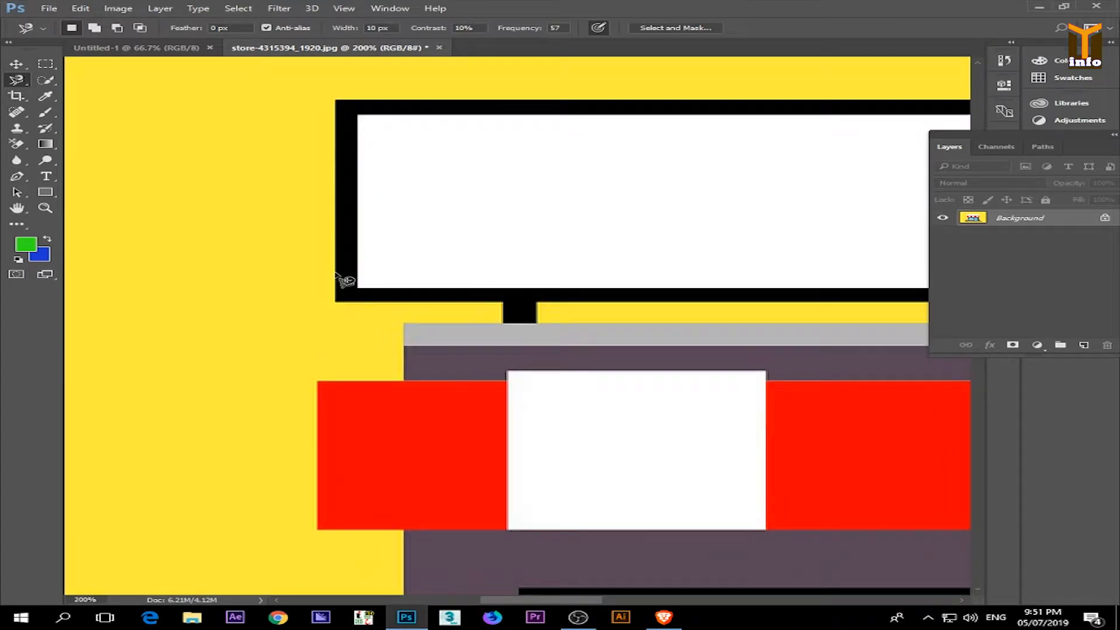
pyautogui.click(336, 272)
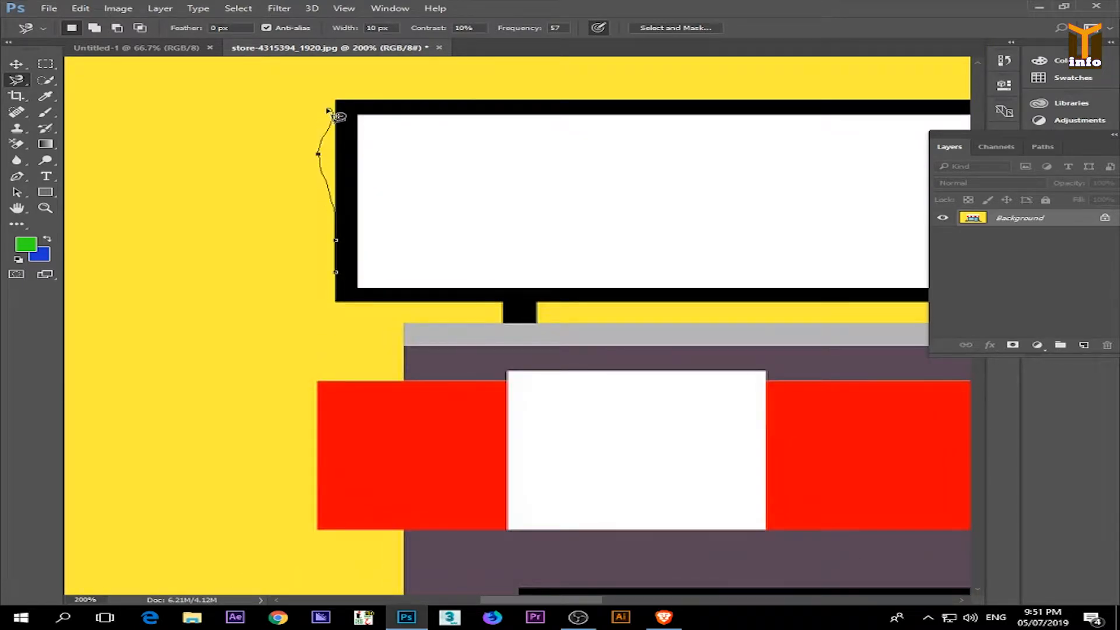
pyautogui.press('Delete')
pyautogui.press('Delete')
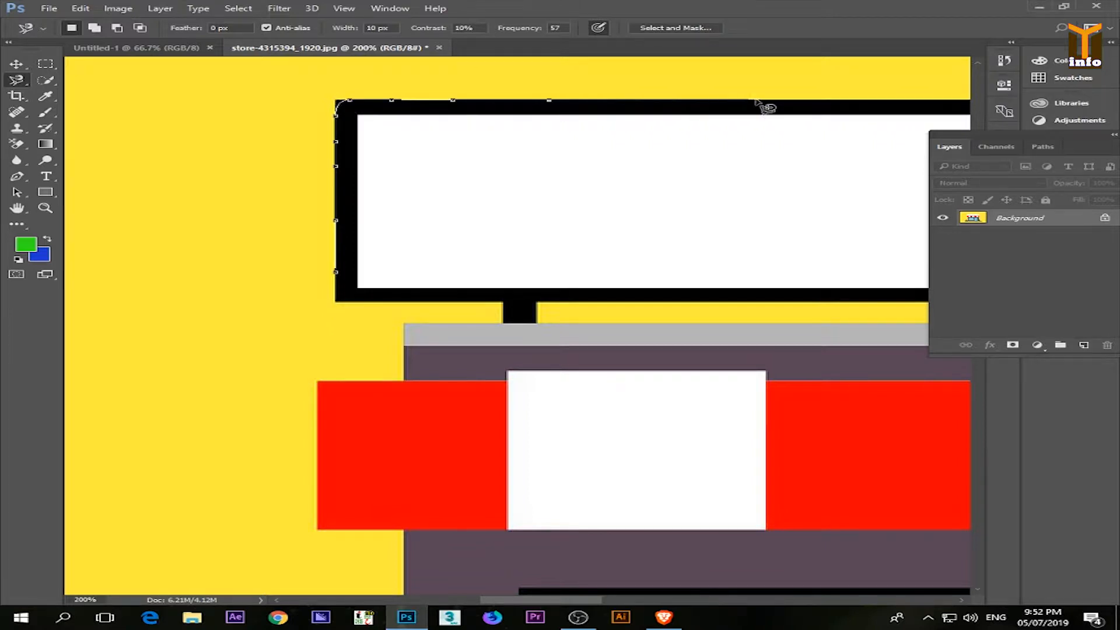
# Extend the magnetic outline along the sign frame's top edge to its upper-right corner, deleting anchors that stray into the sign.
pyautogui.moveTo(840, 119); pyautogui.dragTo(366, 157)
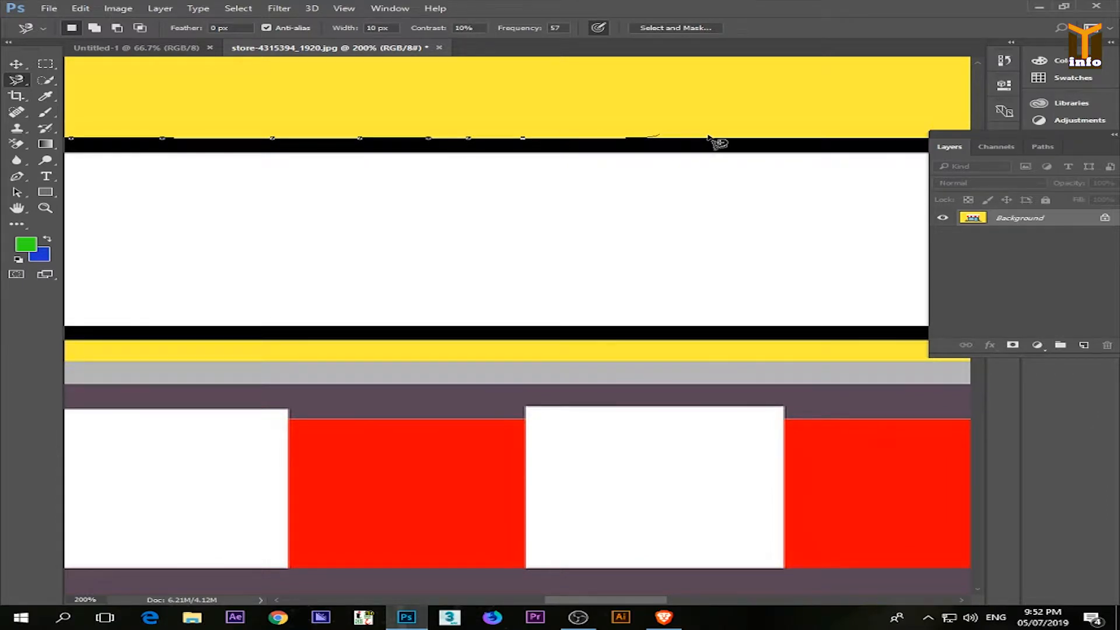
pyautogui.moveTo(873, 145); pyautogui.dragTo(426, 211)
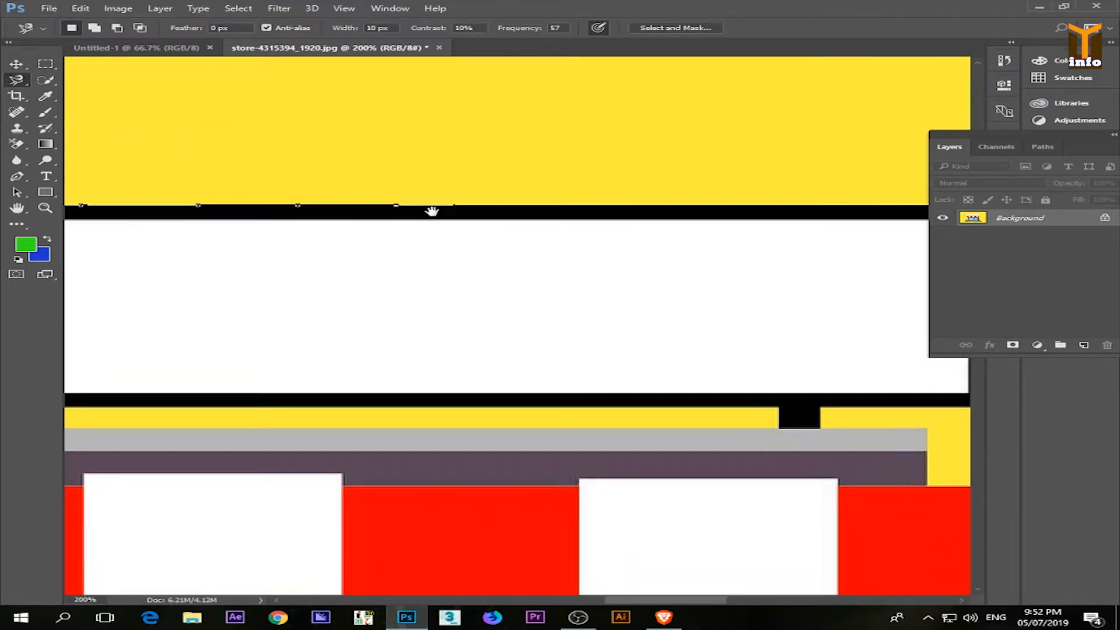
pyautogui.moveTo(210, 240)
pyautogui.mouseDown()
pyautogui.moveTo(700, 320)
pyautogui.moveTo(882, 338)
pyautogui.moveTo(413, 275)
pyautogui.moveTo(1, 286)
pyautogui.mouseUp()
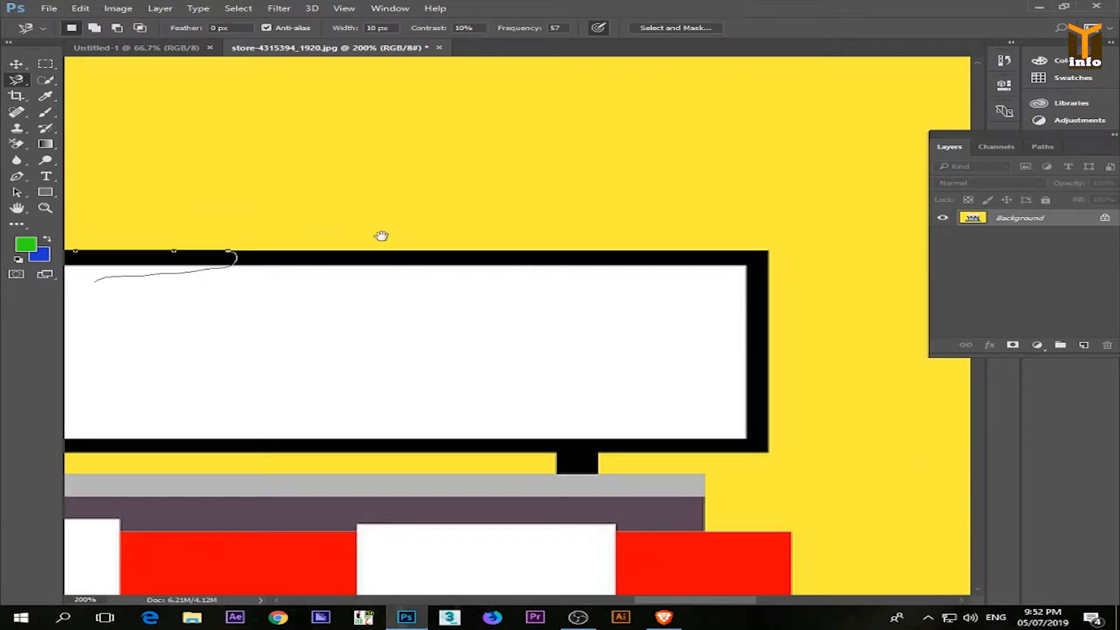
pyautogui.press('BackSpace')
pyautogui.press('BackSpace')
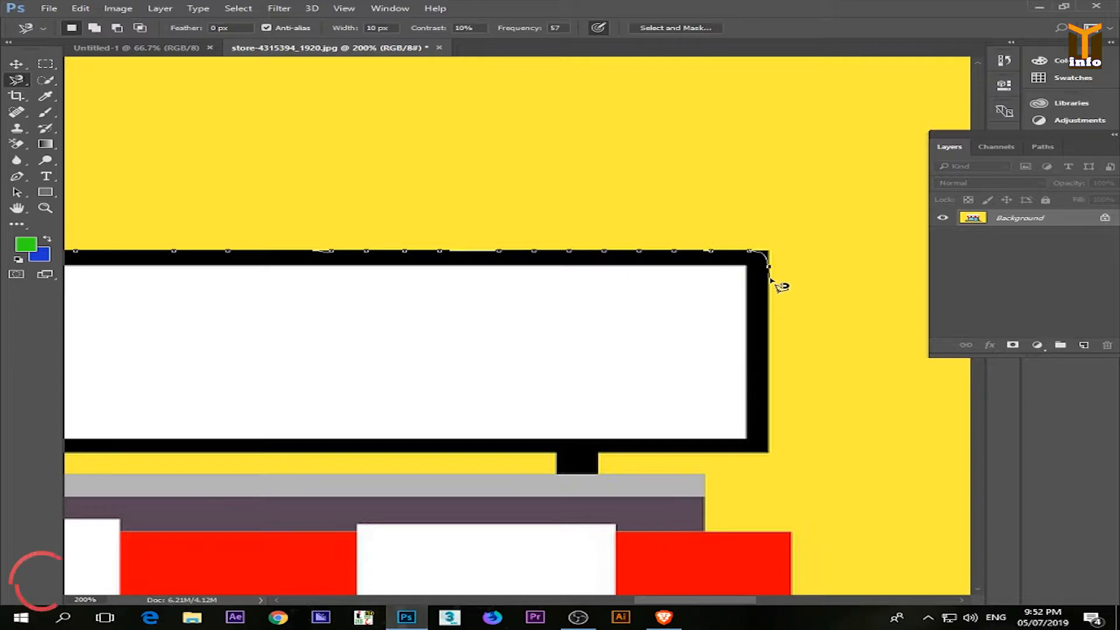
# Redo the magnetic outline at the sign frame's upper-right corner with a manual anchor and start tracing the frame's right edge.
pyautogui.scroll(3, 779, 283)
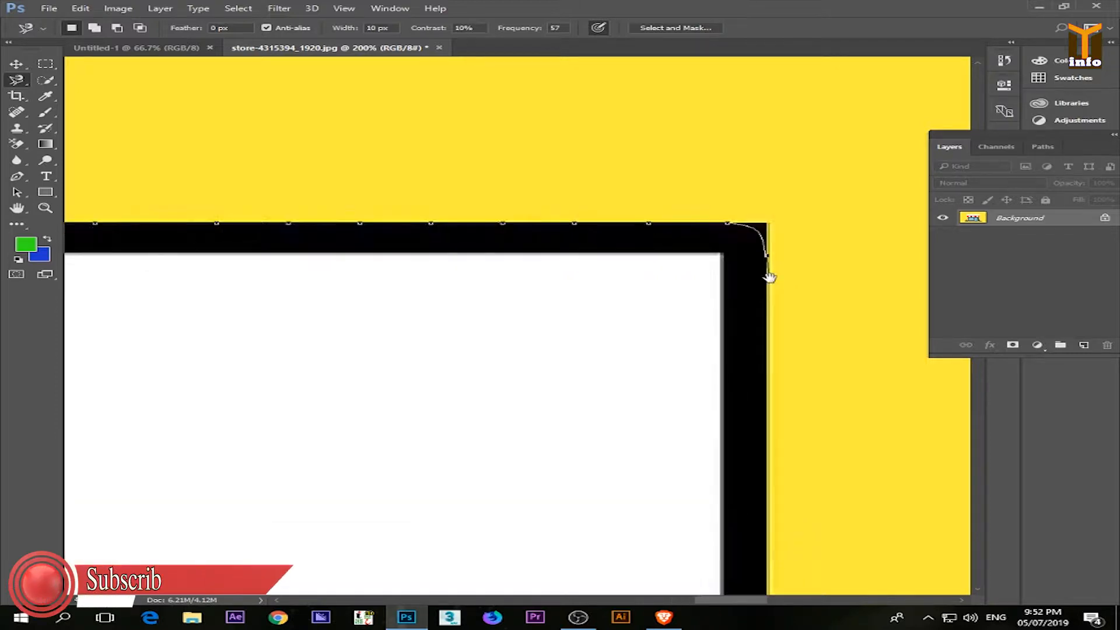
pyautogui.moveTo(770, 277); pyautogui.dragTo(771, 258)
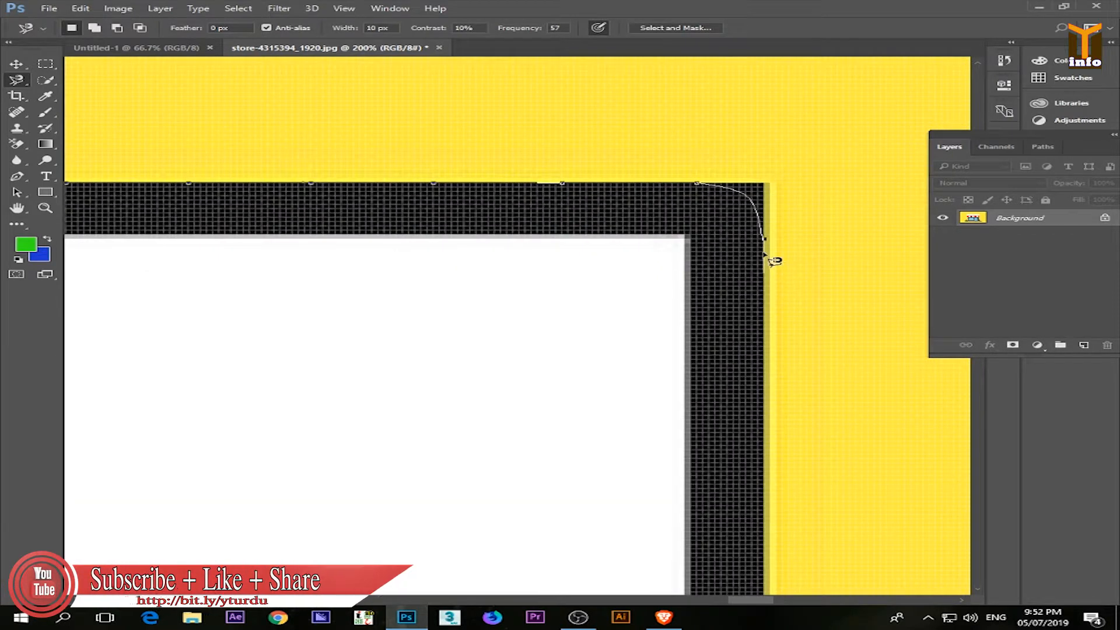
pyautogui.click(764, 185)
pyautogui.press('Delete')
pyautogui.press('Delete')
pyautogui.press('Delete')
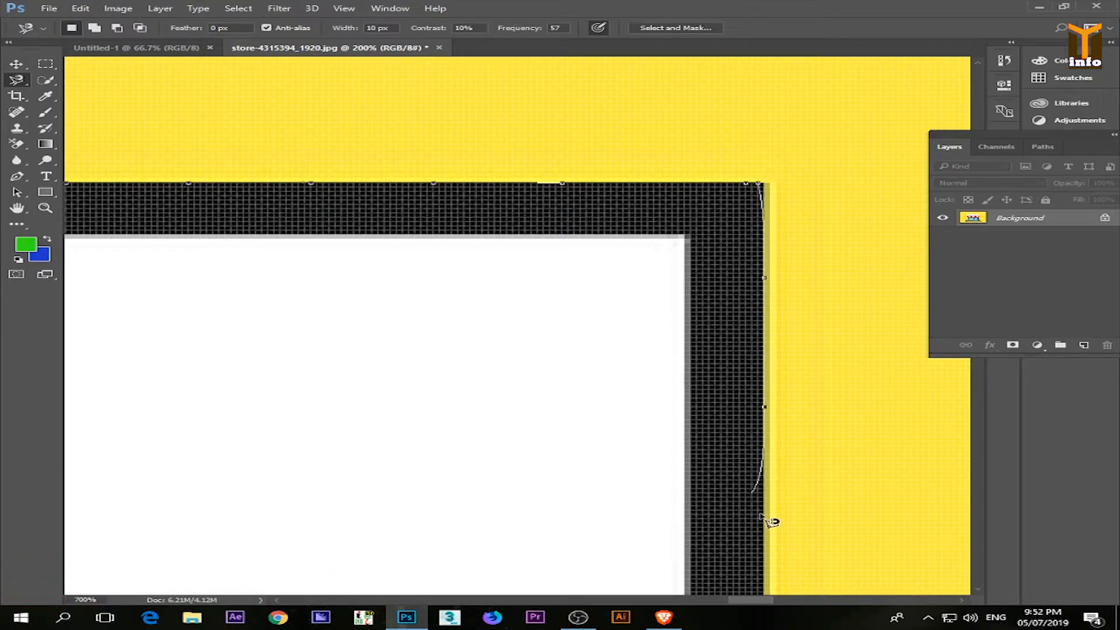
# Continue the magnetic outline down the sign frame's right edge, around the lower-right corner and along the bottom edge to the right post.
pyautogui.moveTo(782, 470); pyautogui.dragTo(757, 284)
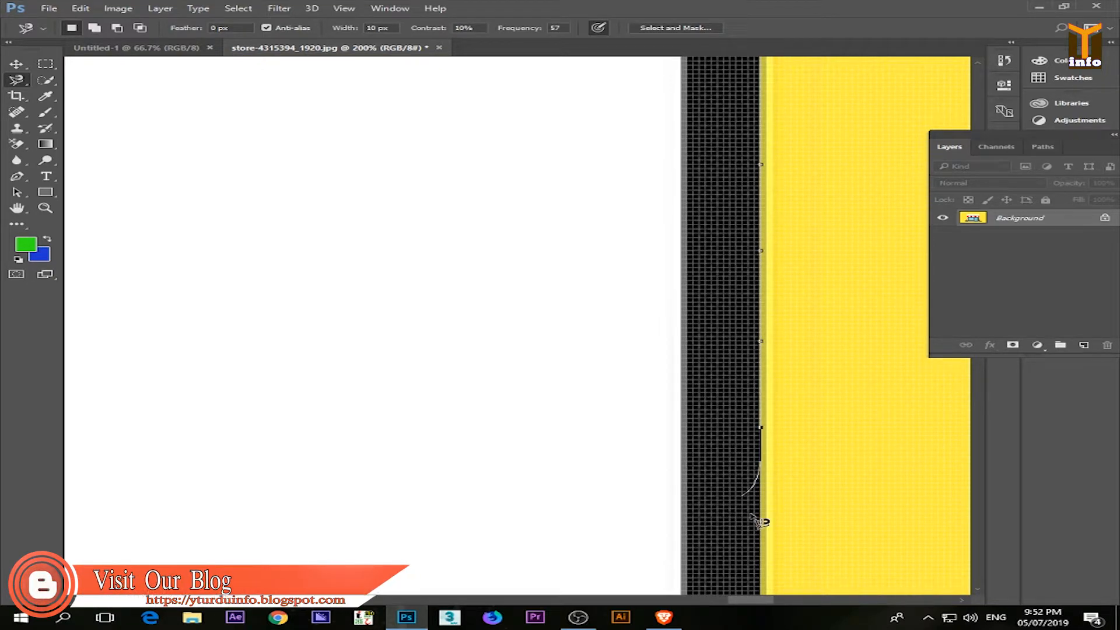
pyautogui.moveTo(757, 569); pyautogui.dragTo(725, 370)
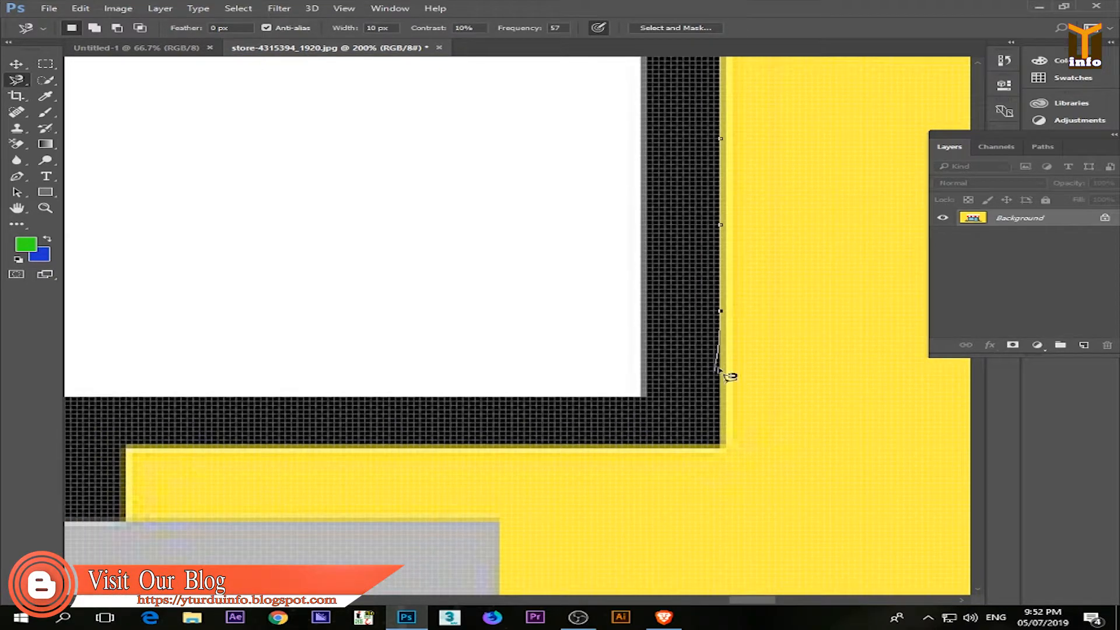
pyautogui.click(721, 441)
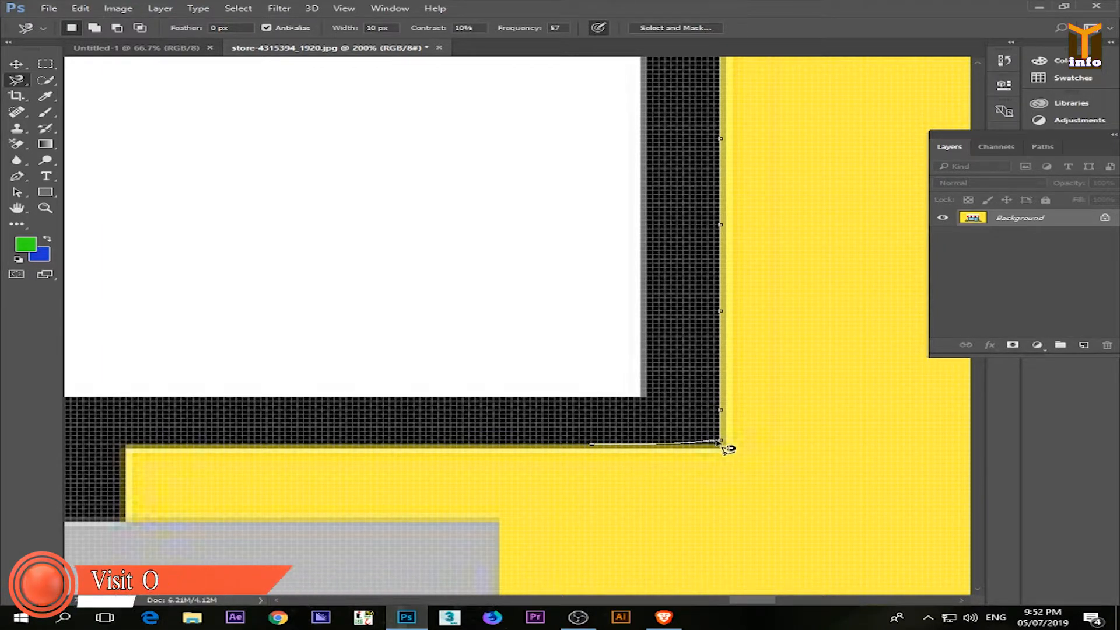
pyautogui.press('BackSpace')
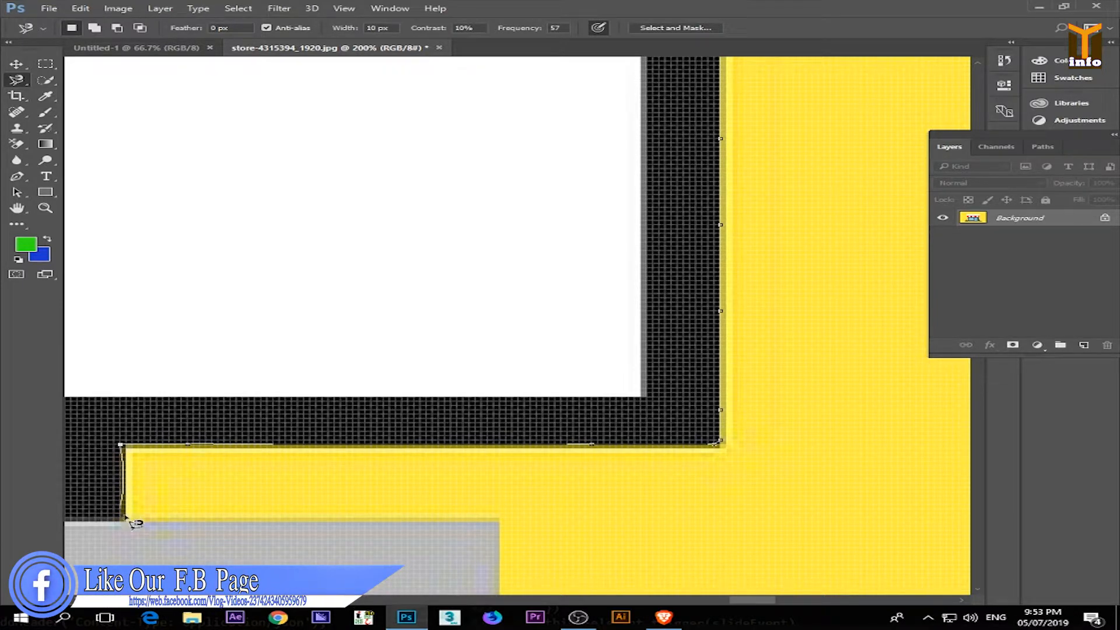
pyautogui.moveTo(336, 432); pyautogui.dragTo(487, 405)
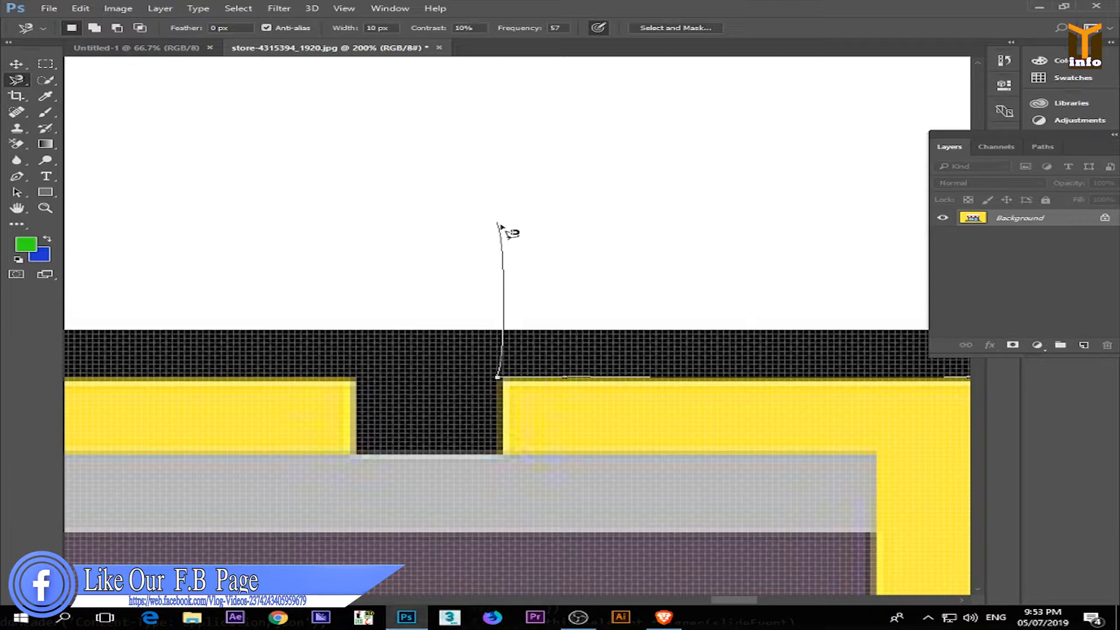
# Close the magnetic outline early above the right post and deselect it.
pyautogui.doubleClick(504, 229)
pyautogui.hotkey('ctrl', 'd')
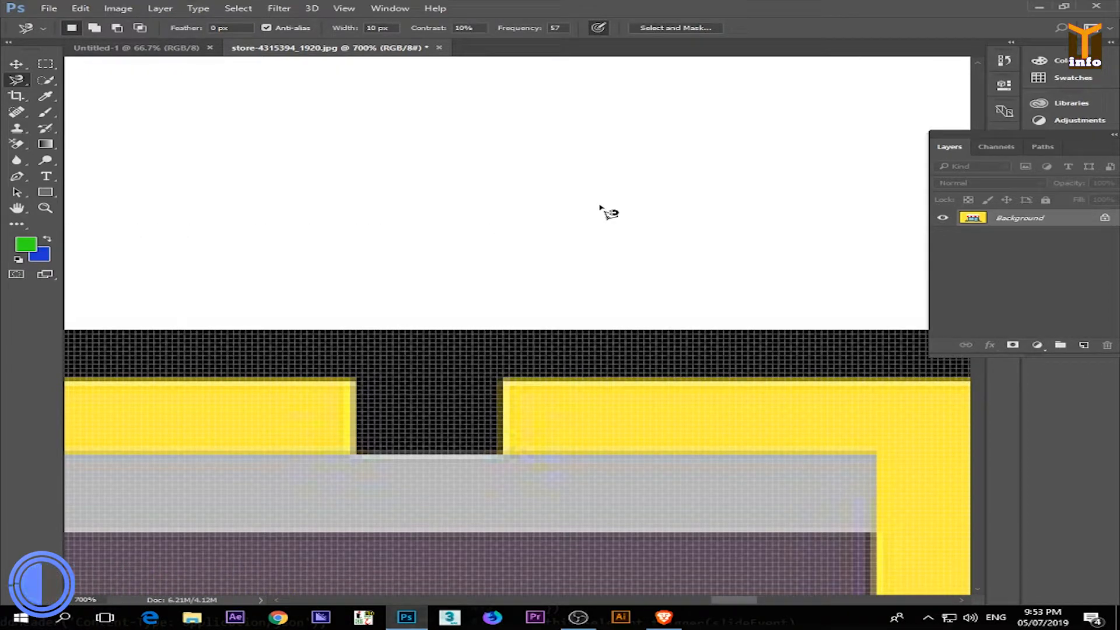
pyautogui.moveTo(400, 330); pyautogui.dragTo(528, 320)
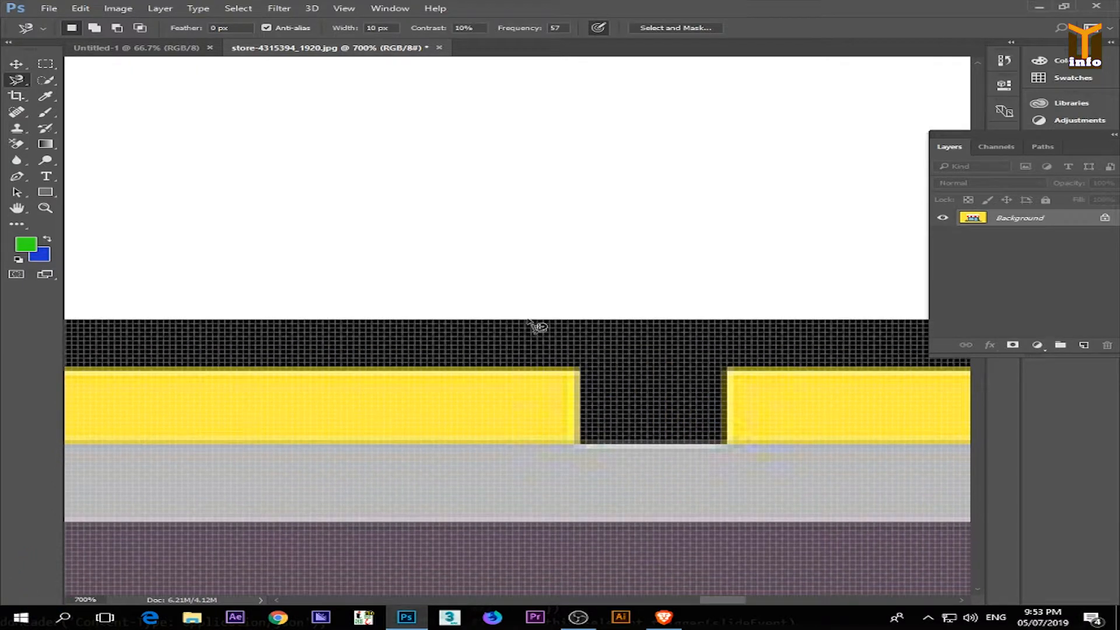
pyautogui.scroll(-4, 528, 320)
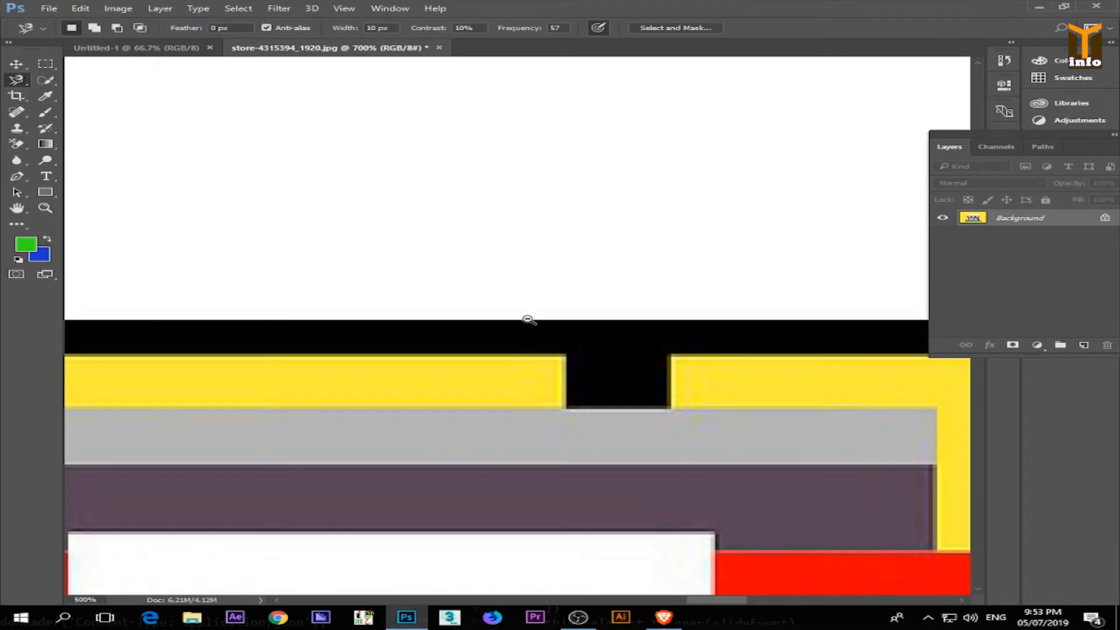
pyautogui.scroll(-2, 528, 320)
pyautogui.hotkey('alt', 'space')
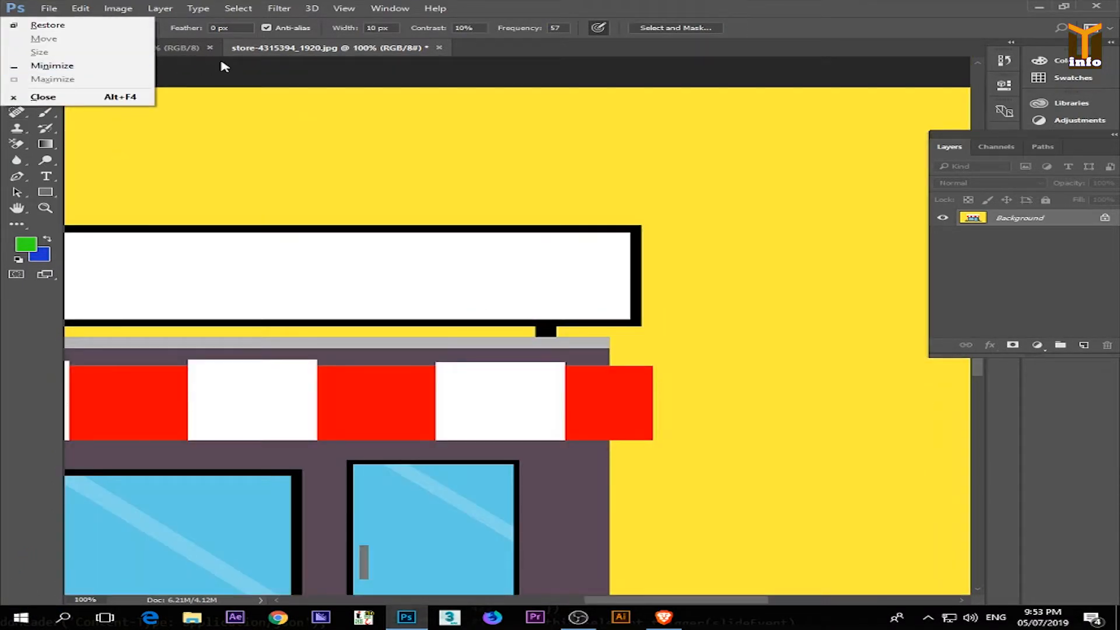
pyautogui.press('Escape')
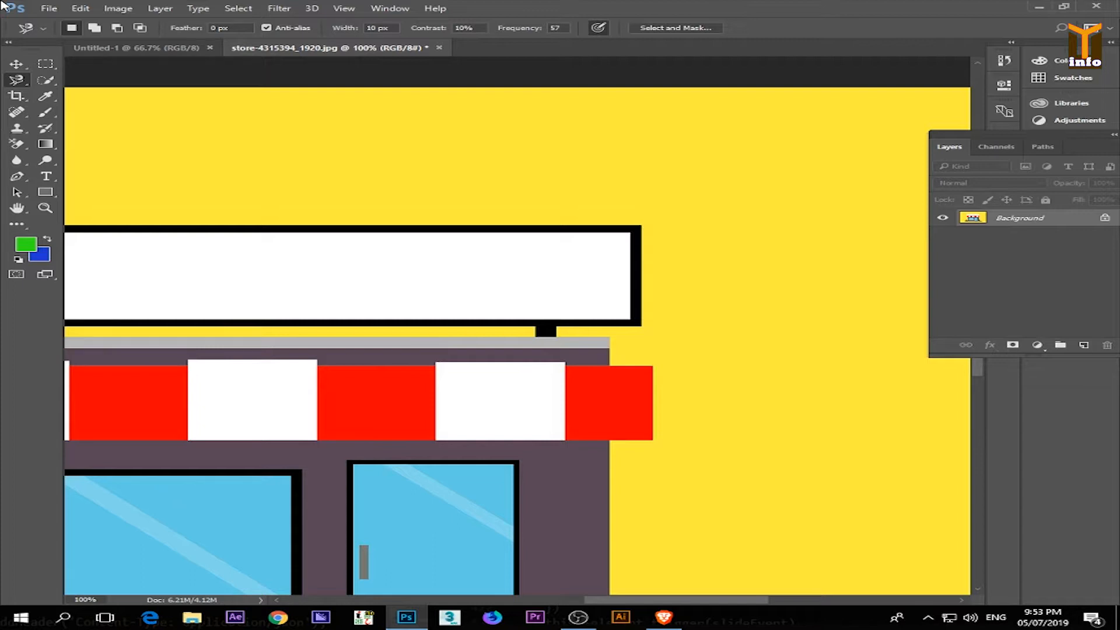
# Activate the Quick Selection tool for working on the store's sign.
pyautogui.click(51, 86)
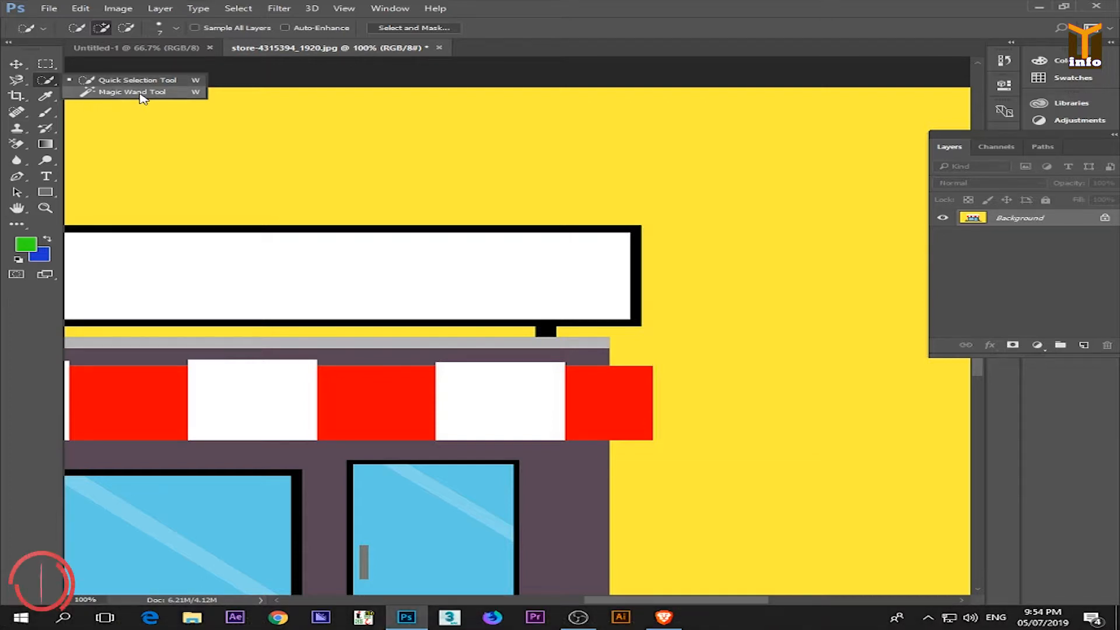
pyautogui.press('Escape')
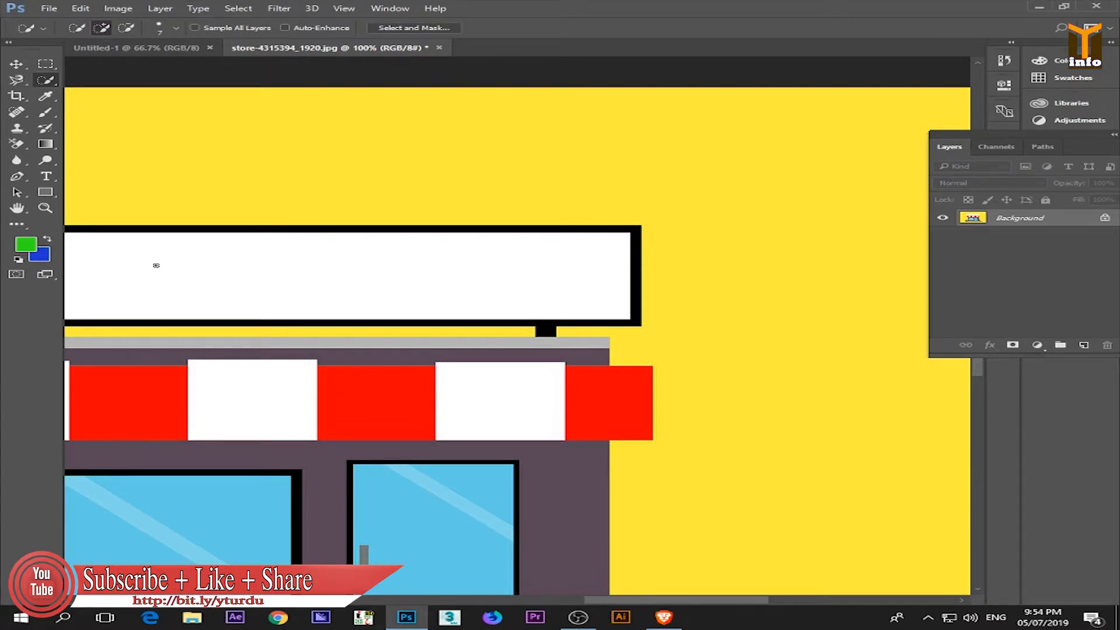
pyautogui.scroll(3, 156, 264)
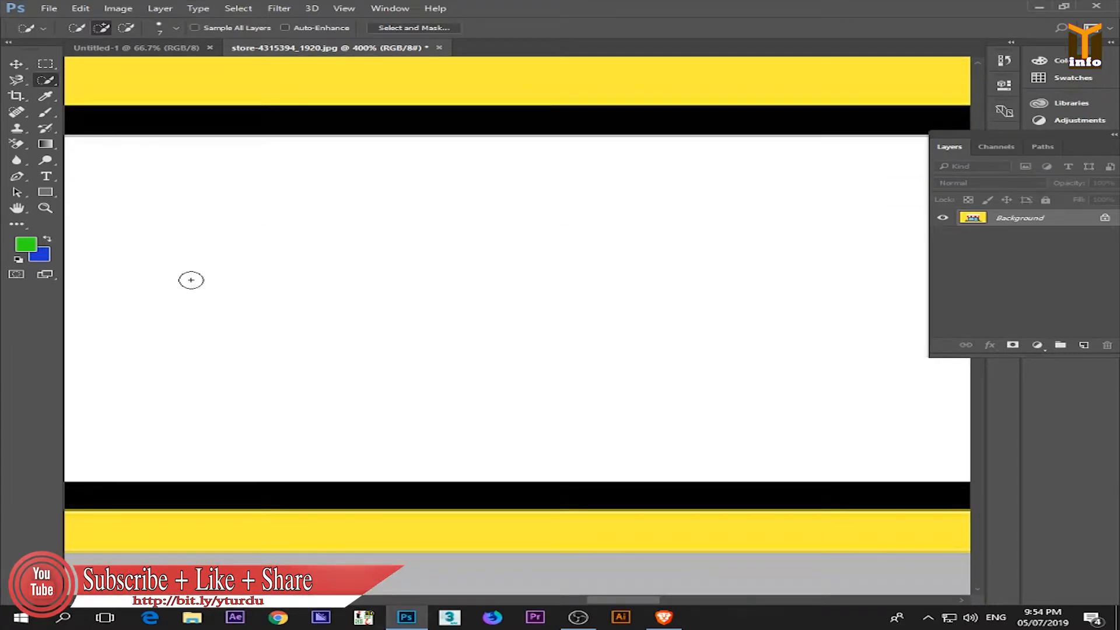
pyautogui.scroll(-3, 190, 281)
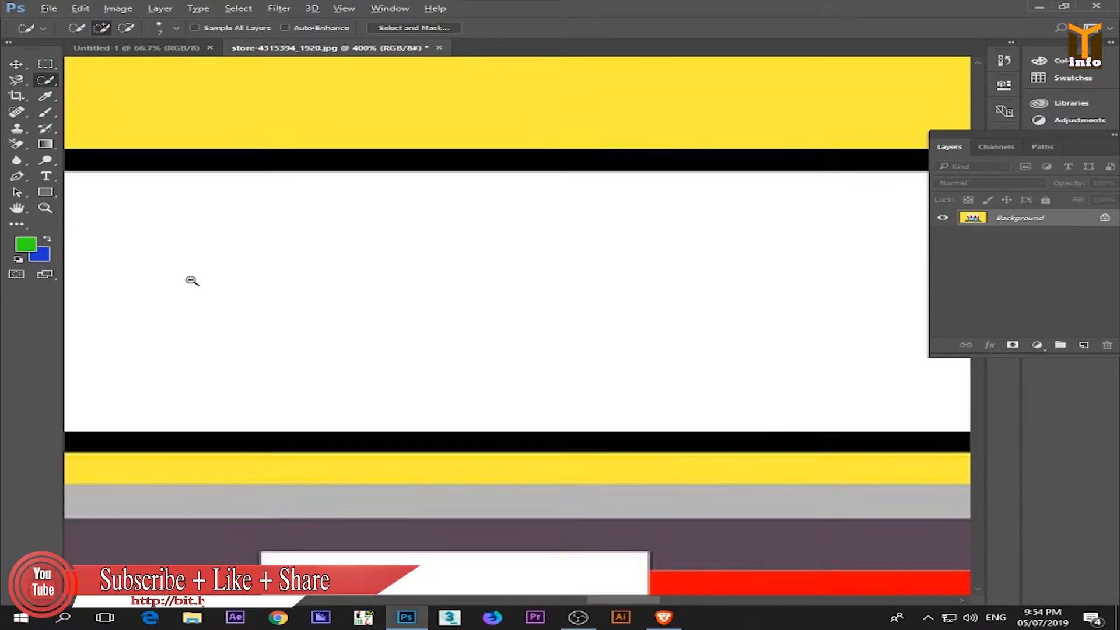
pyautogui.hotkey('alt', 'space')
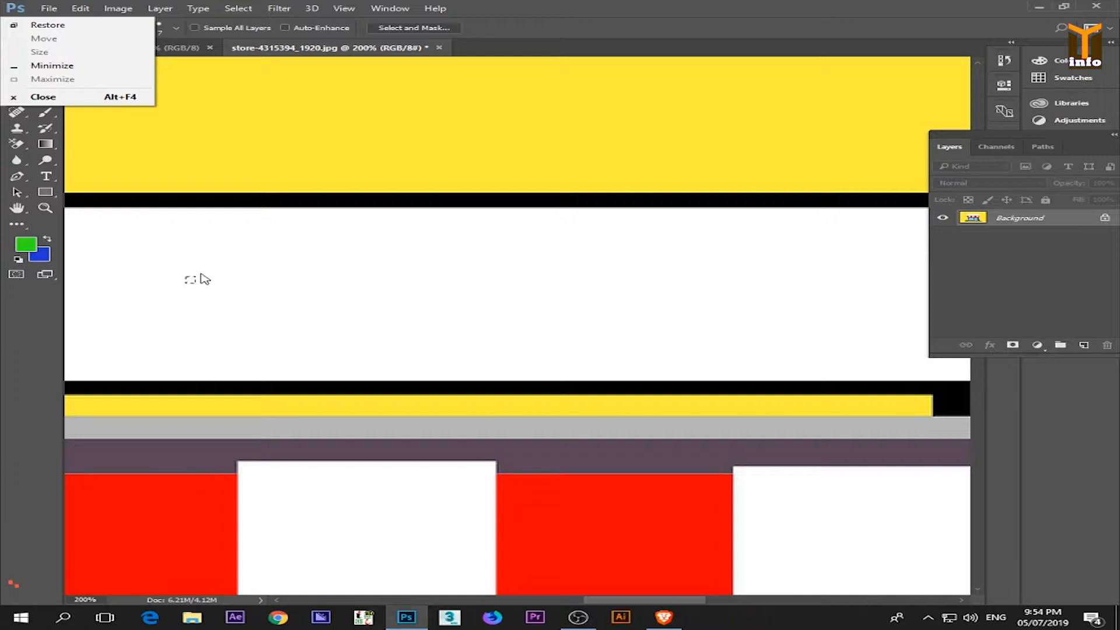
pyautogui.press('Escape')
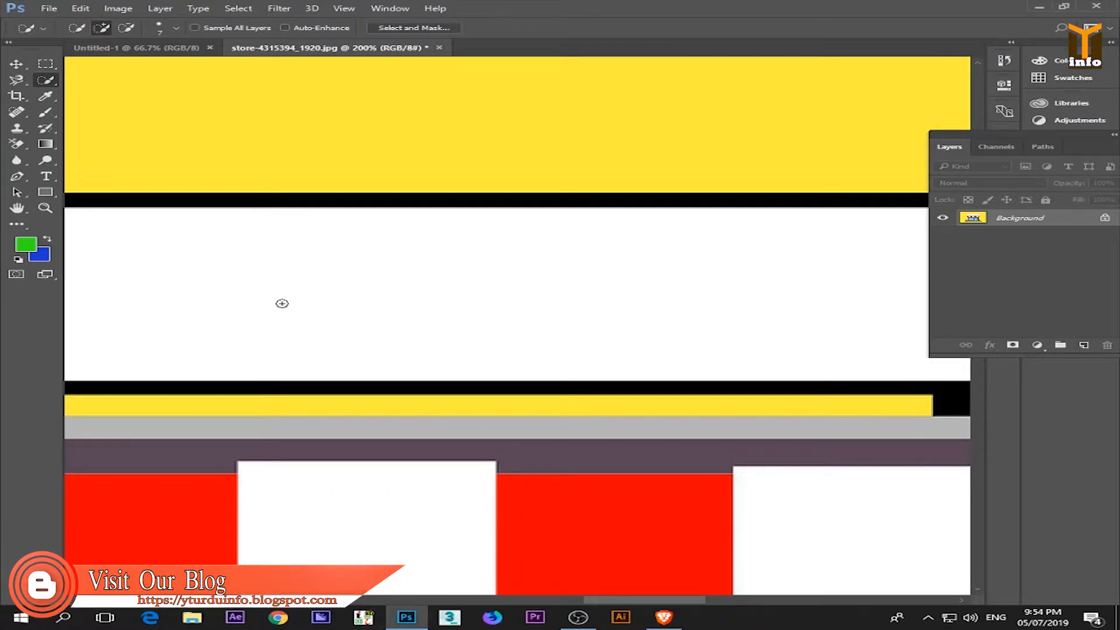
# Add a text layer of square and curly bracket pairs on the white sign, and delete that layer.
pyautogui.press('t')
pyautogui.click(277, 271)
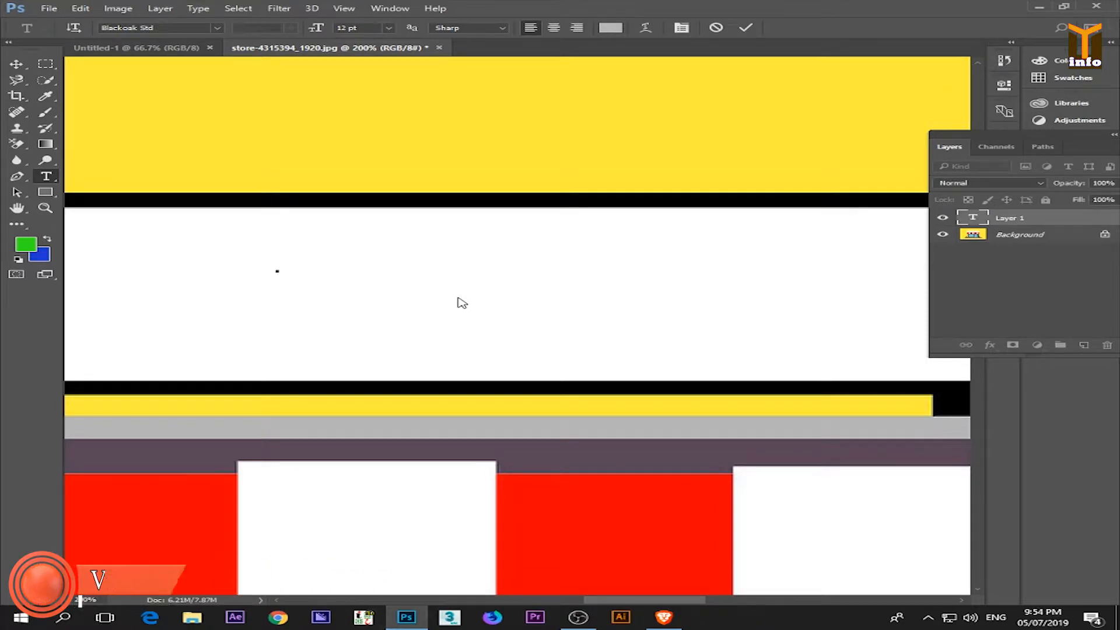
pyautogui.write('I')
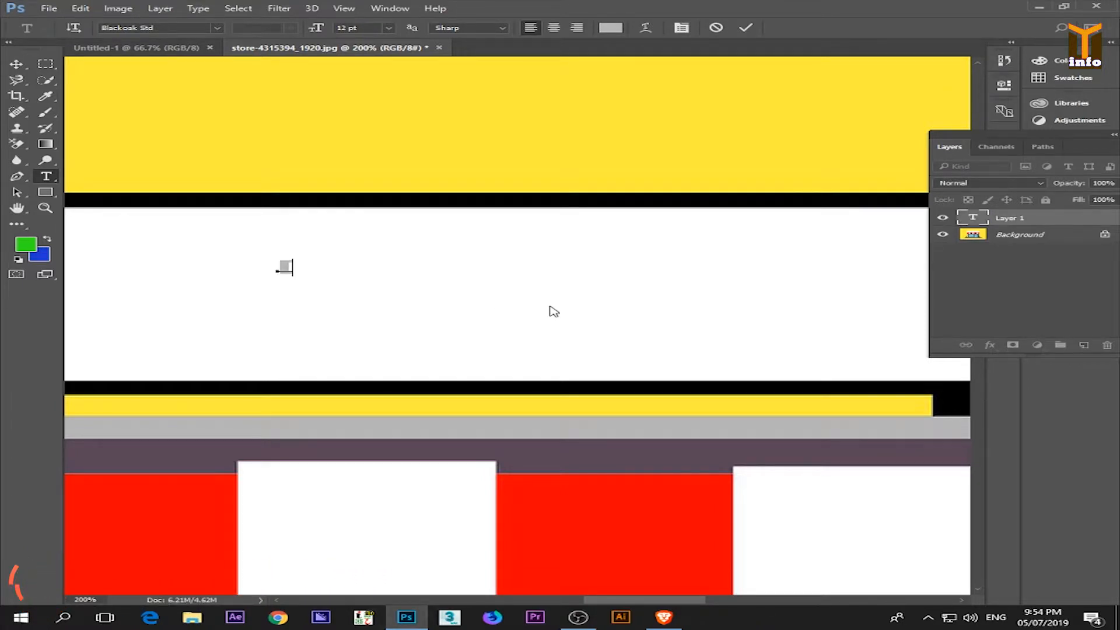
pyautogui.write(' ]')
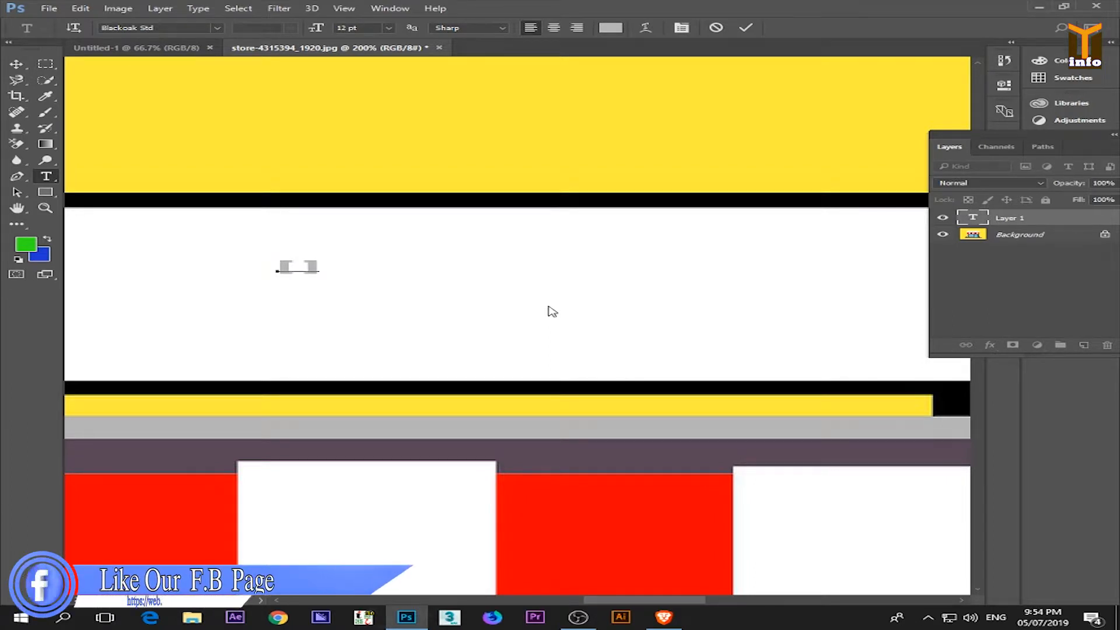
pyautogui.write('{')
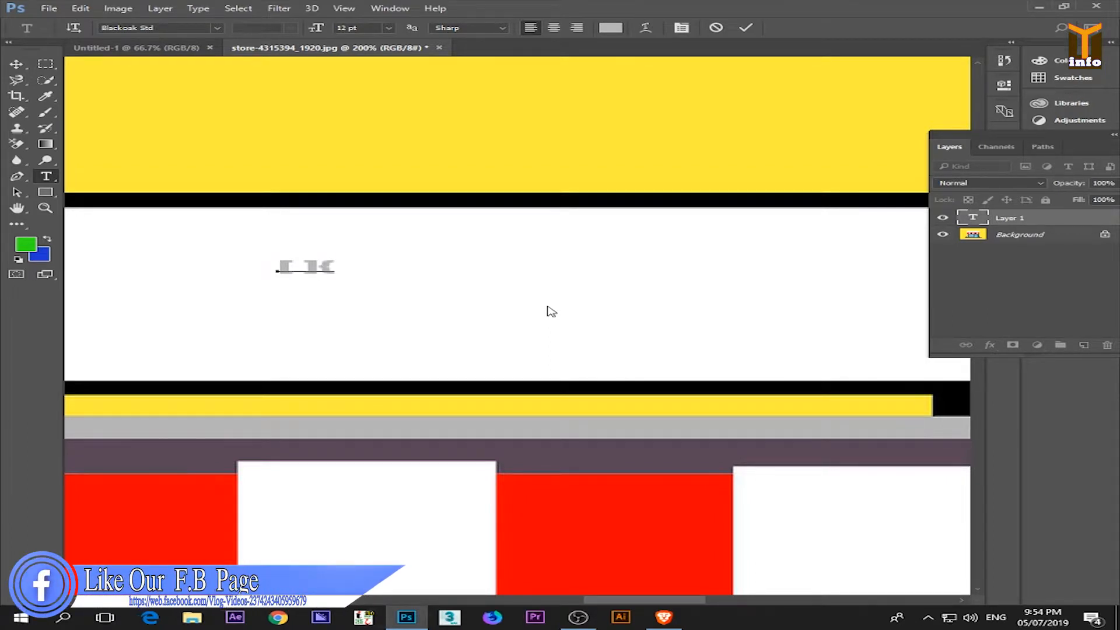
pyautogui.write(' }')
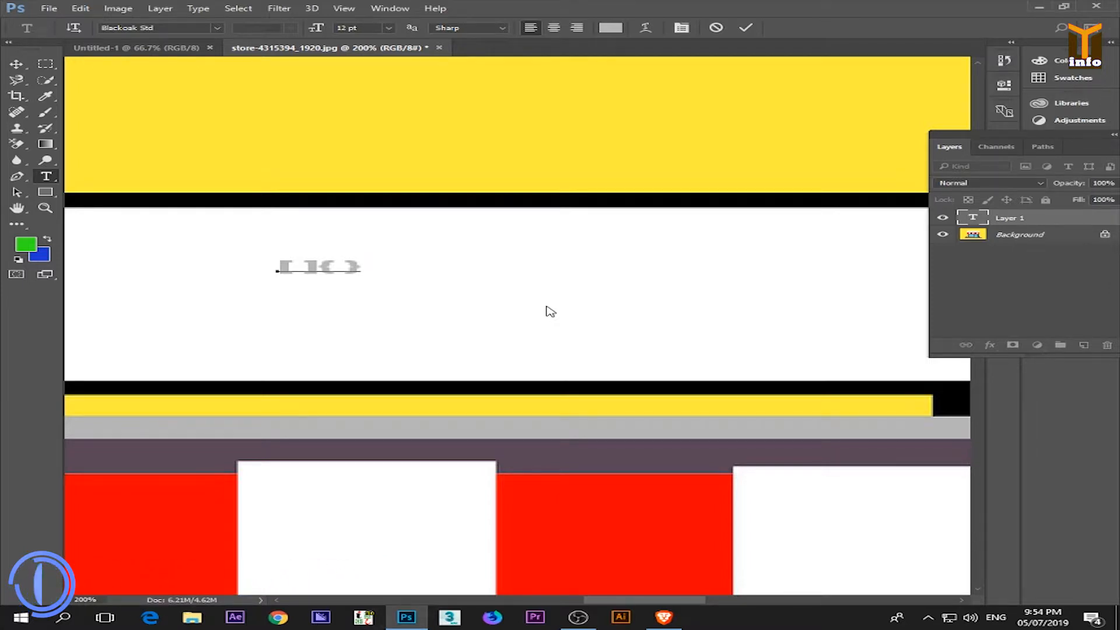
pyautogui.write('{')
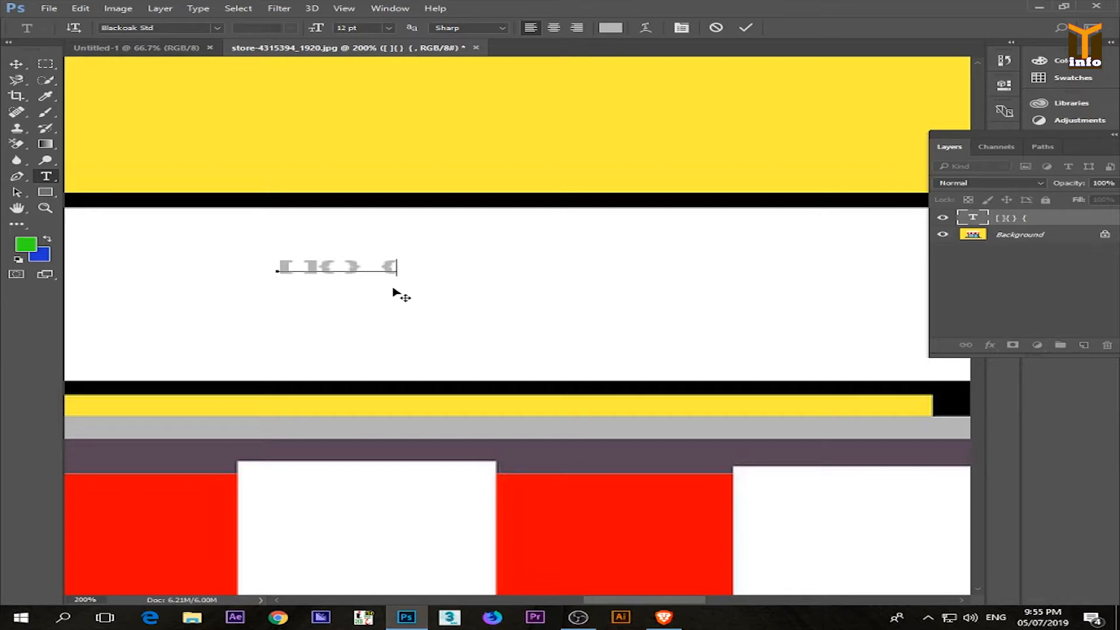
pyautogui.write('}')
pyautogui.press('Delete')
pyautogui.write('}')
pyautogui.click(16, 67)
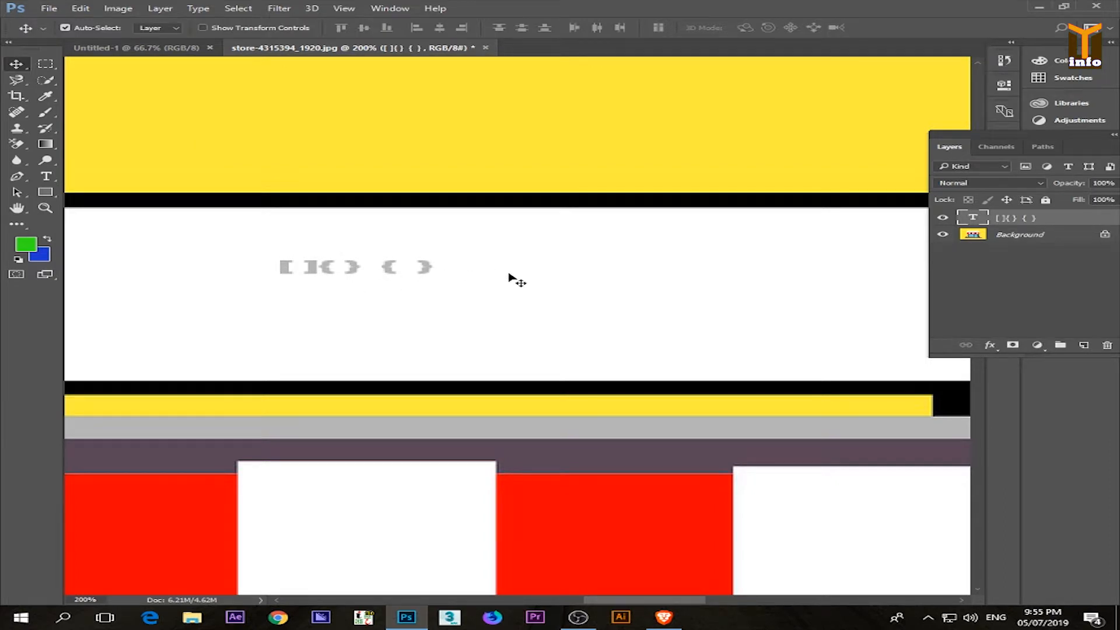
pyautogui.press('Delete')
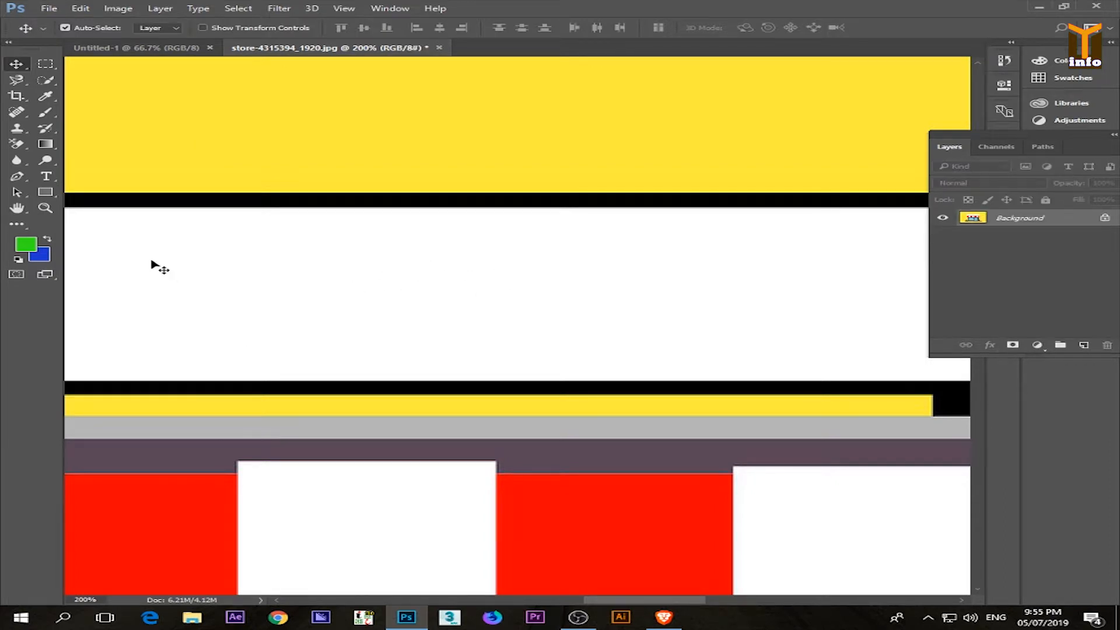
# Select the white sign and its black frame with the Quick Selection tool, reaching down to the right post.
pyautogui.press('w')
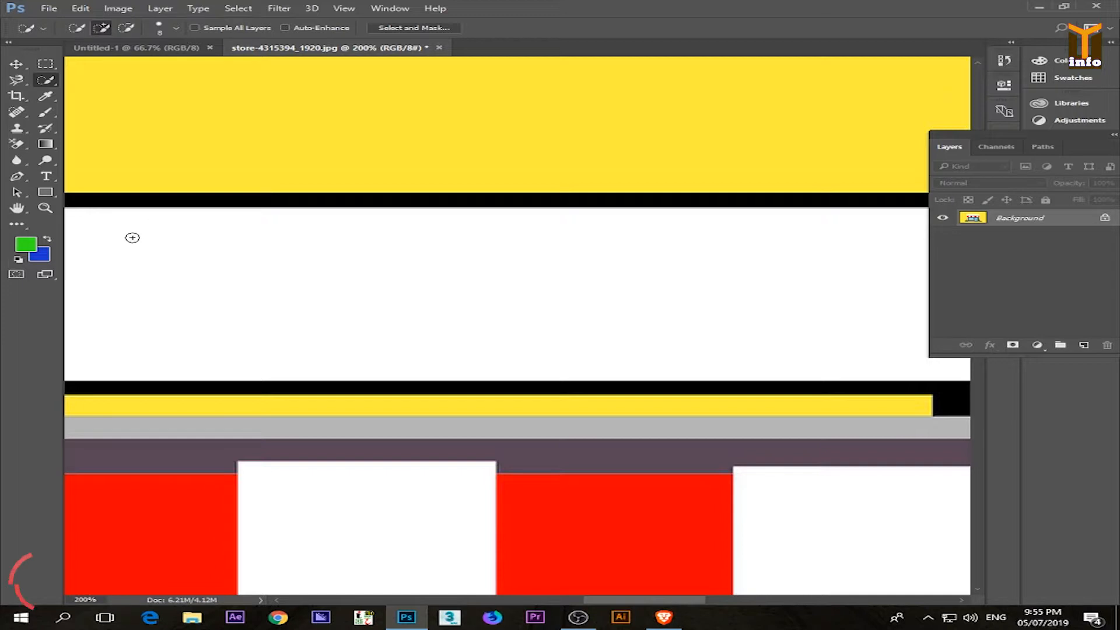
pyautogui.hotkey('ctrl', '-')
pyautogui.hotkey('ctrl', '-')
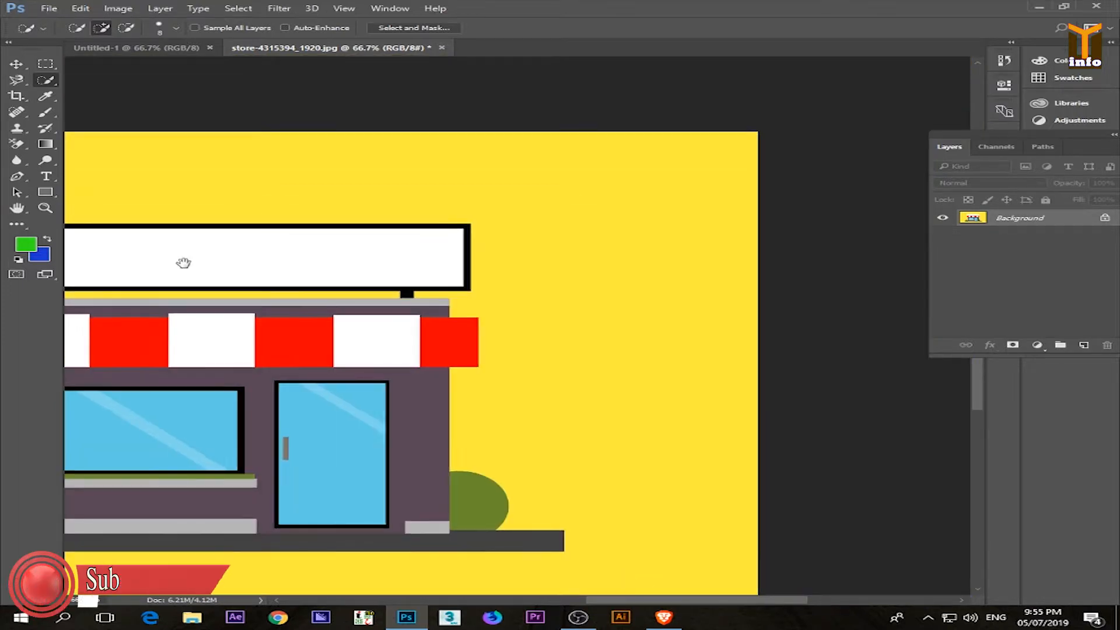
pyautogui.moveTo(182, 258); pyautogui.dragTo(459, 287)
pyautogui.moveTo(257, 254); pyautogui.dragTo(391, 274)
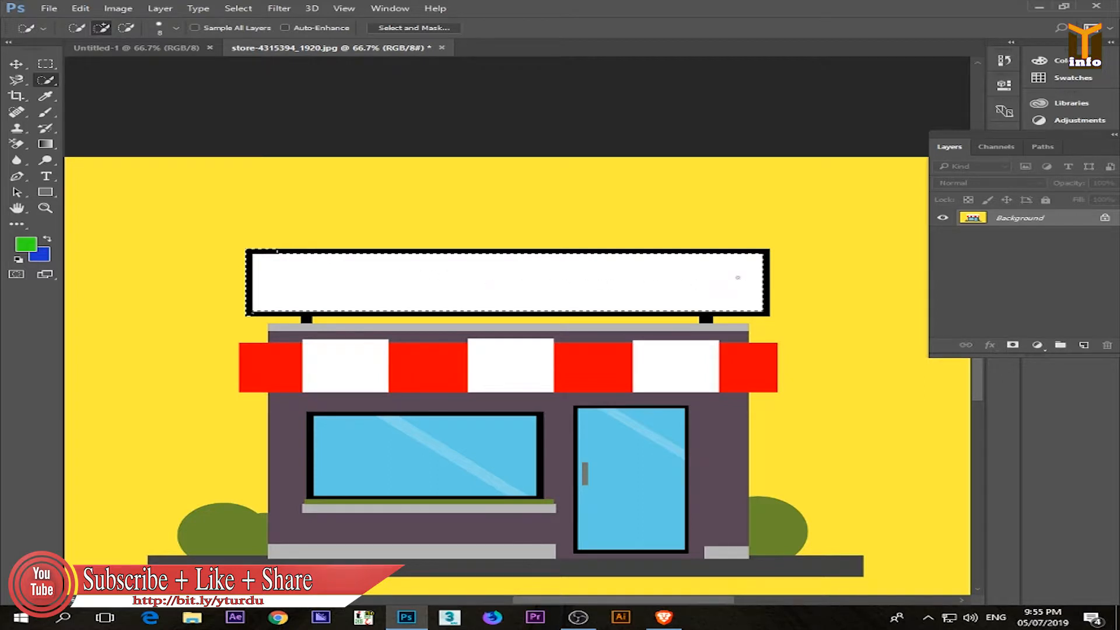
pyautogui.moveTo(758, 257); pyautogui.dragTo(707, 319)
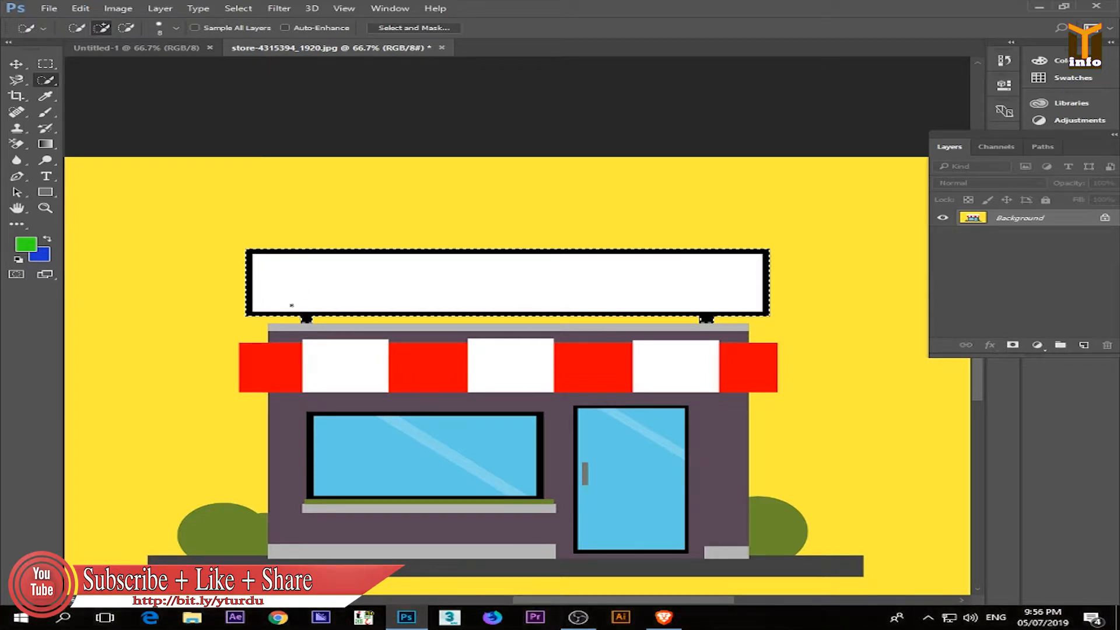
# Extend the quick selection from the left post across the roof strip, the awning and the store wall with its window and door.
pyautogui.click(308, 320)
pyautogui.moveTo(308, 325); pyautogui.dragTo(560, 329)
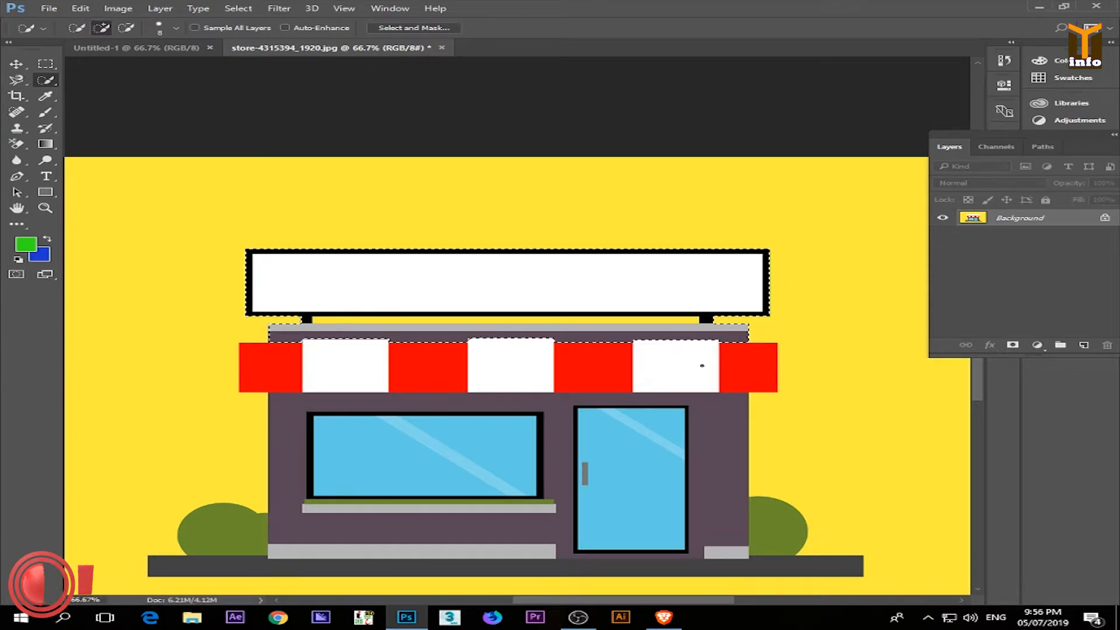
pyautogui.moveTo(488, 340)
pyautogui.mouseDown()
pyautogui.moveTo(495, 388)
pyautogui.moveTo(472, 417)
pyautogui.moveTo(325, 480)
pyautogui.moveTo(555, 363)
pyautogui.moveTo(706, 386)
pyautogui.moveTo(627, 502)
pyautogui.mouseUp()
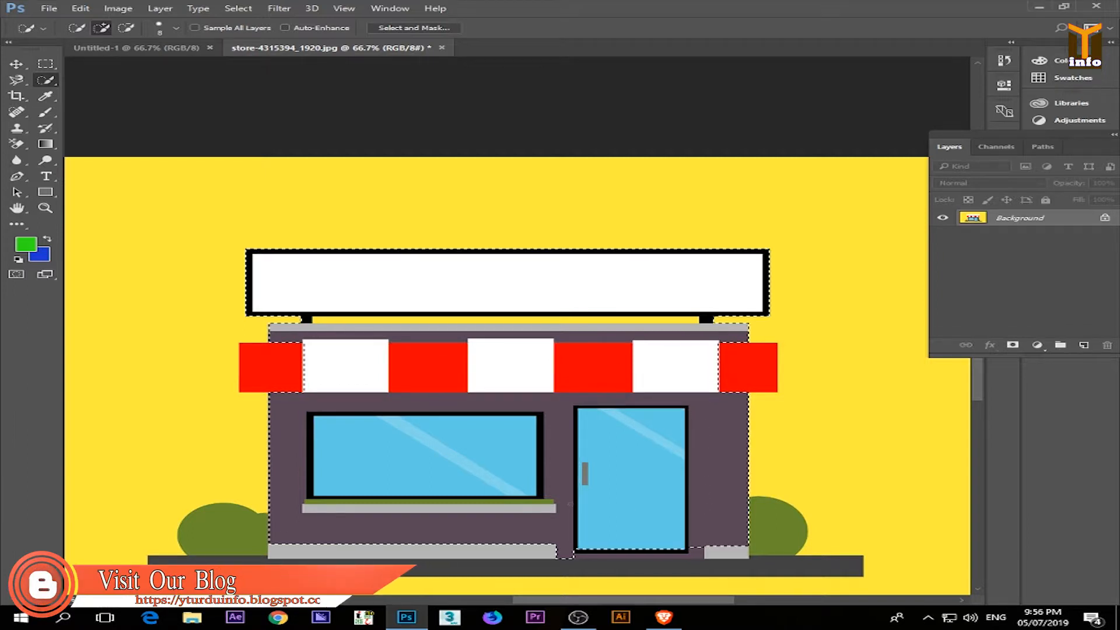
pyautogui.click(49, 8)
pyautogui.click(55, 29)
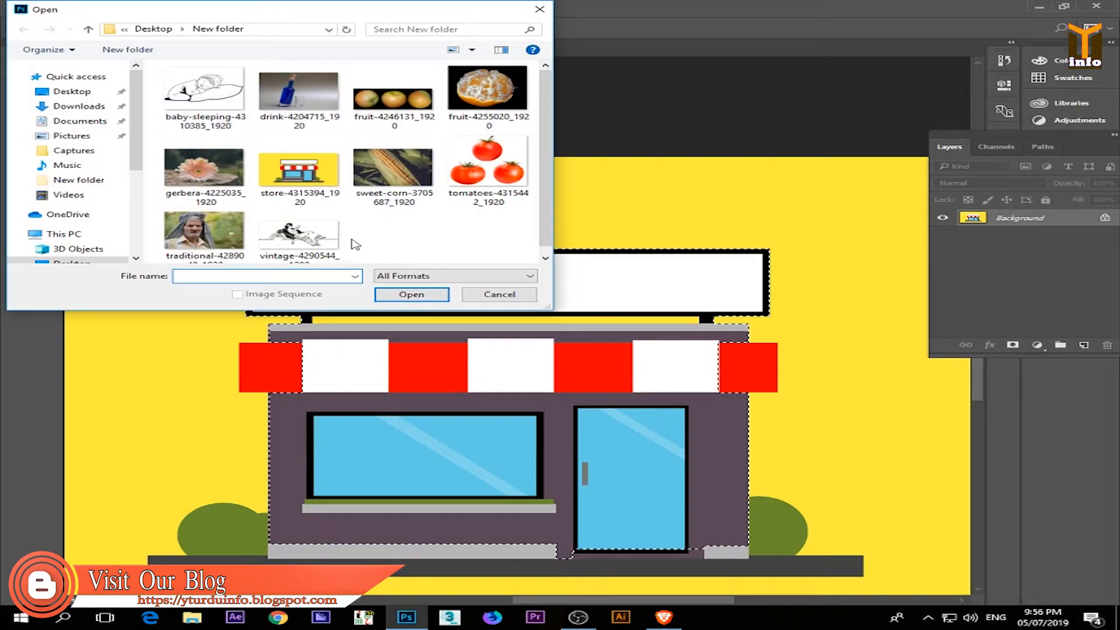
pyautogui.doubleClick(490, 94)
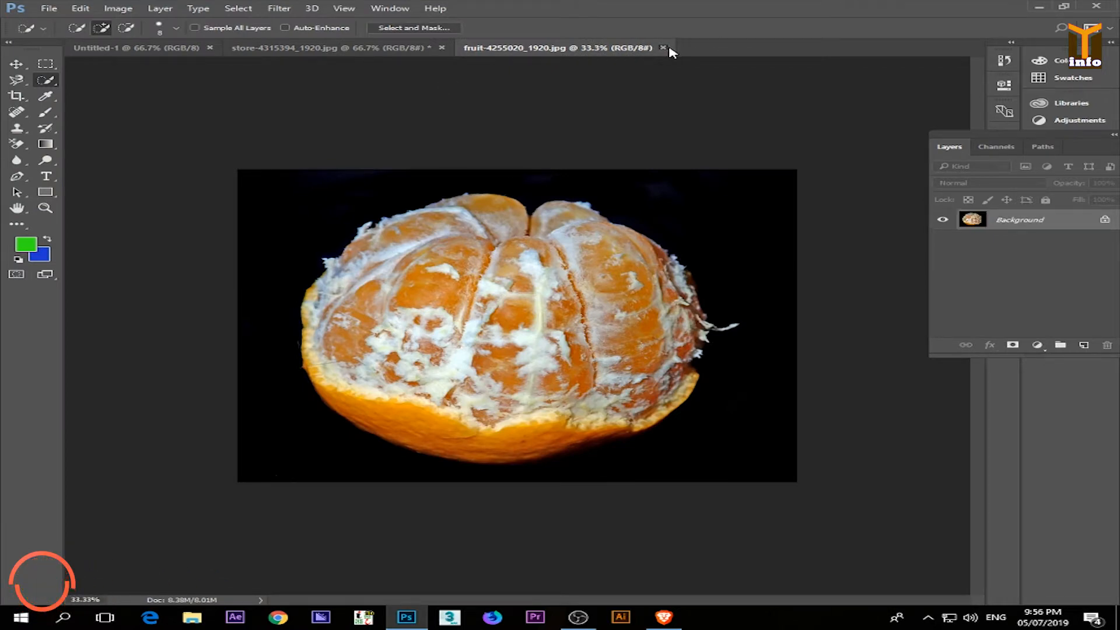
pyautogui.click(663, 47)
# Open the bottle photo drink-4204715_1920.jpg from the New folder on the Desktop.
pyautogui.click(49, 8)
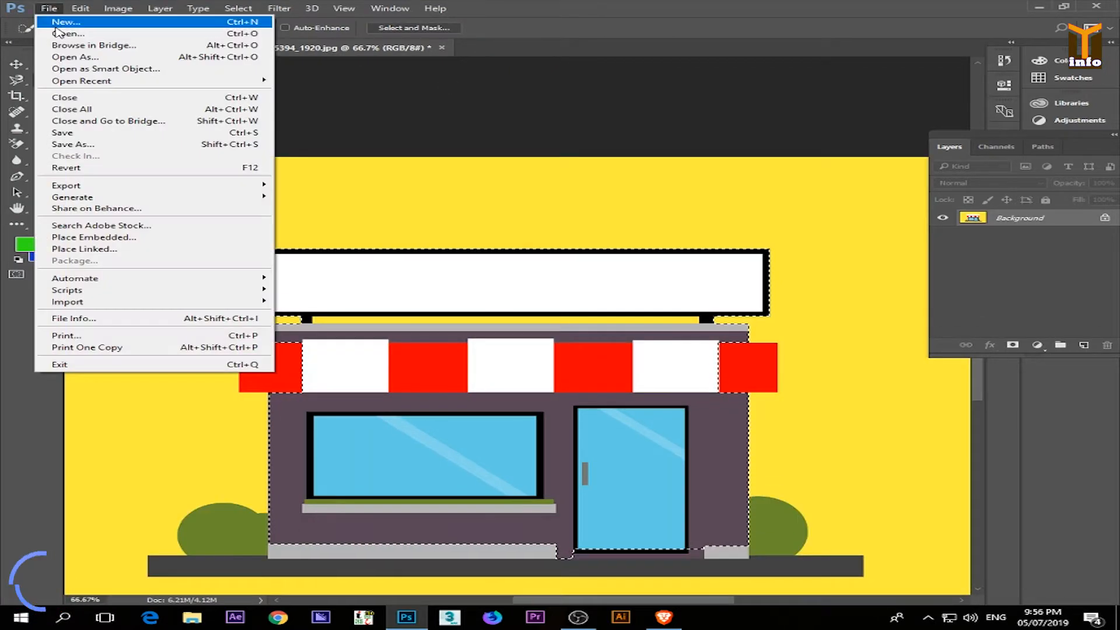
pyautogui.click(68, 33)
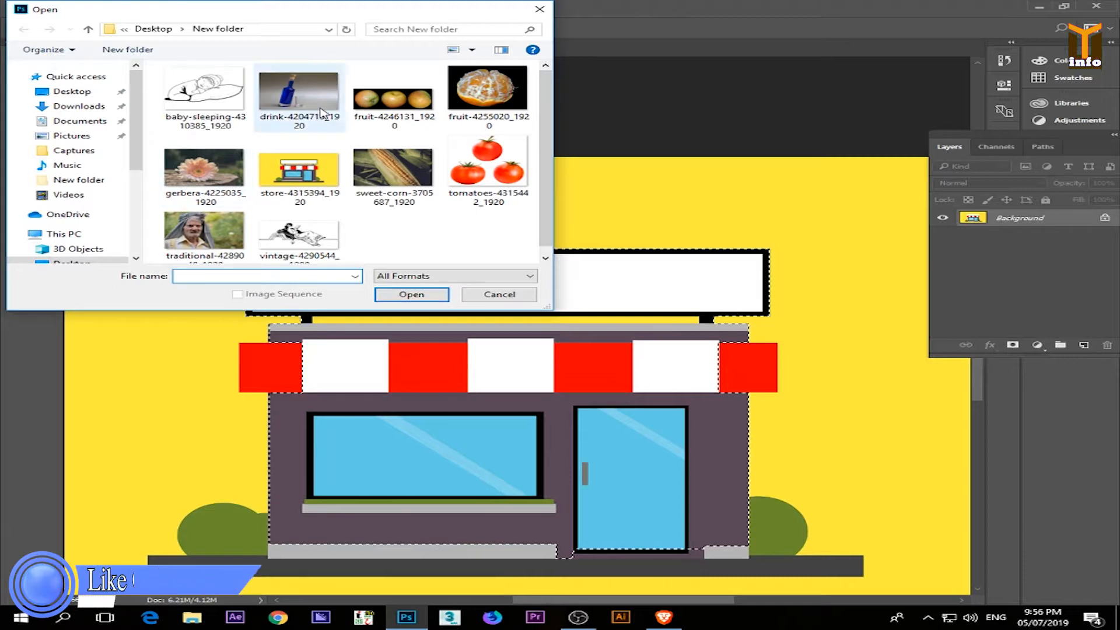
pyautogui.doubleClick(317, 104)
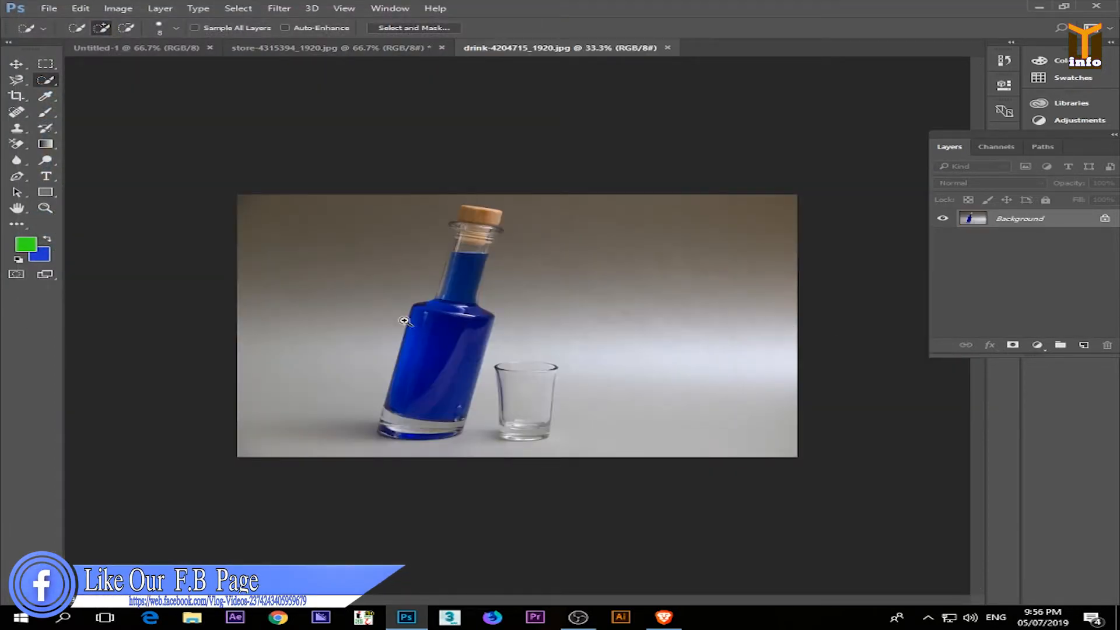
# Quick-select the bottle's blue body, clear glass base and blue-filled neck with the brush size set to 25.
pyautogui.hotkey('ctrl', '+')
pyautogui.click(405, 321)
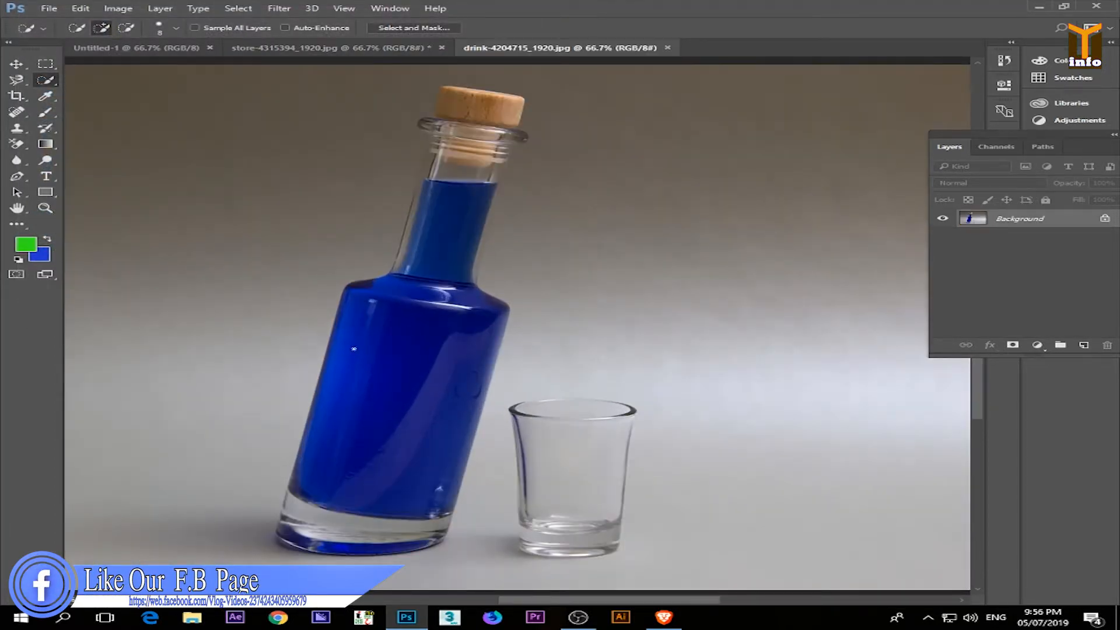
pyautogui.press(']')
pyautogui.moveTo(353, 349)
pyautogui.mouseDown()
pyautogui.moveTo(358, 328)
pyautogui.moveTo(416, 293)
pyautogui.mouseUp()
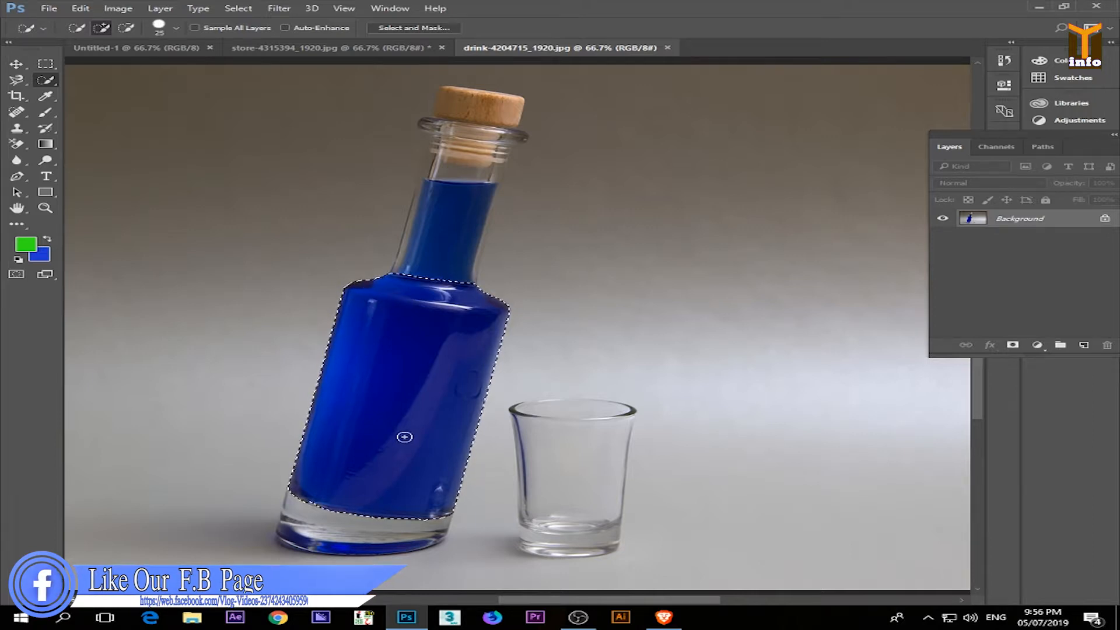
pyautogui.moveTo(421, 527); pyautogui.dragTo(309, 538)
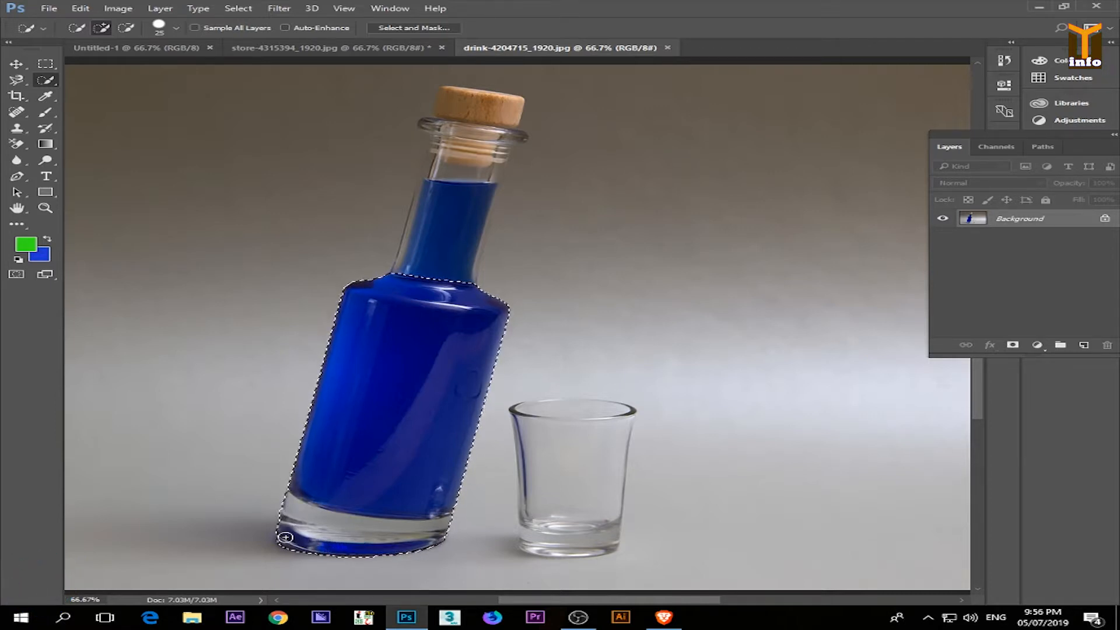
pyautogui.moveTo(452, 257); pyautogui.dragTo(457, 247)
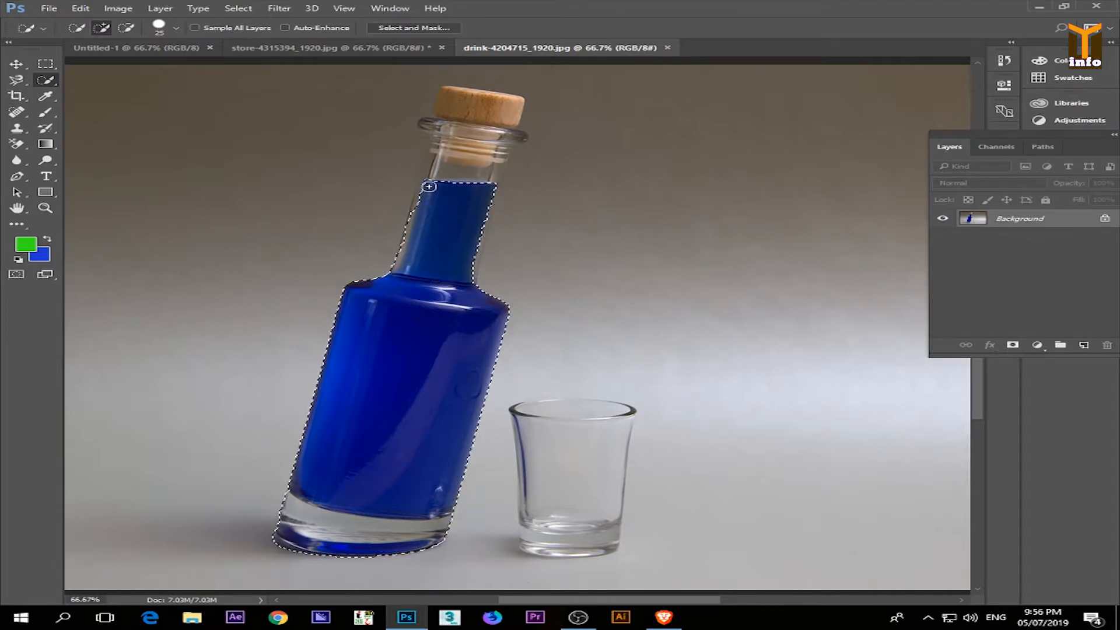
# Extend the quick selection over the glass edges of the bottle's neck and up to the rim and cork.
pyautogui.keyDown('ctrl'); pyautogui.click(476, 282); pyautogui.keyUp('ctrl')
pyautogui.keyDown('ctrl'); pyautogui.click(476, 282); pyautogui.keyUp('ctrl')
pyautogui.keyDown('ctrl'); pyautogui.click(477, 282); pyautogui.keyUp('ctrl')
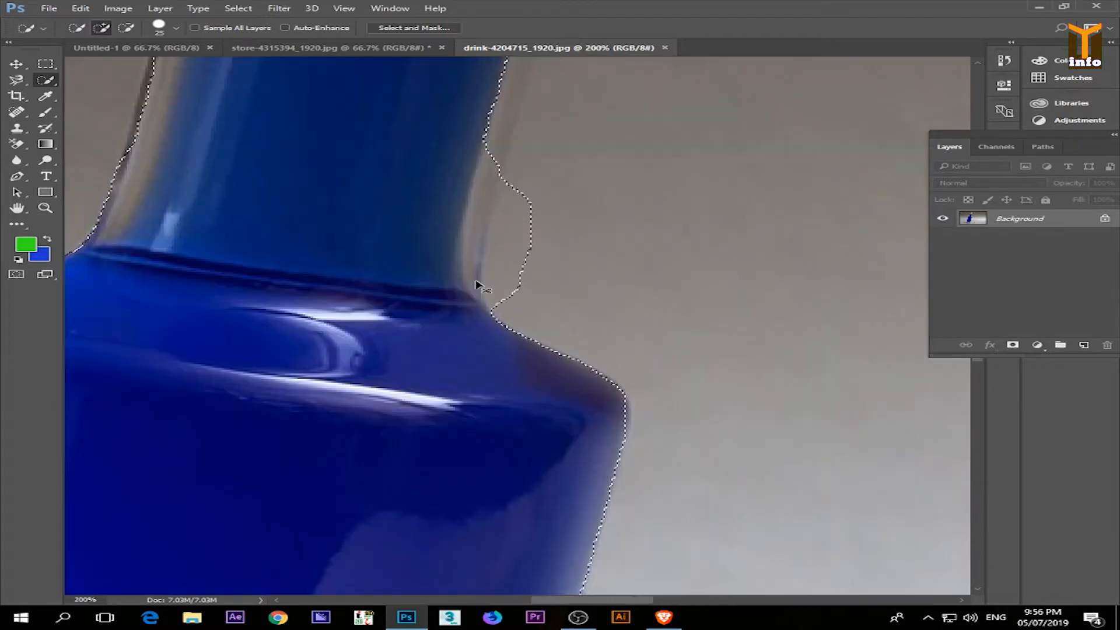
pyautogui.moveTo(513, 162)
pyautogui.mouseDown()
pyautogui.moveTo(516, 275)
pyautogui.moveTo(443, 250)
pyautogui.moveTo(446, 212)
pyautogui.moveTo(478, 127)
pyautogui.moveTo(455, 212)
pyautogui.moveTo(450, 388)
pyautogui.moveTo(542, 96)
pyautogui.moveTo(485, 430)
pyautogui.moveTo(413, 320)
pyautogui.moveTo(412, 150)
pyautogui.moveTo(168, 379)
pyautogui.moveTo(221, 298)
pyautogui.moveTo(280, 112)
pyautogui.moveTo(275, 94)
pyautogui.mouseUp()
pyautogui.moveTo(502, 55)
pyautogui.mouseDown()
pyautogui.moveTo(485, 216)
pyautogui.moveTo(488, 367)
pyautogui.mouseUp()
pyautogui.moveTo(550, 495)
pyautogui.mouseDown()
pyautogui.moveTo(543, 411)
pyautogui.moveTo(546, 370)
pyautogui.moveTo(560, 359)
pyautogui.moveTo(589, 408)
pyautogui.moveTo(530, 488)
pyautogui.mouseUp()
pyautogui.moveTo(525, 550)
pyautogui.mouseDown()
pyautogui.moveTo(537, 423)
pyautogui.moveTo(513, 300)
pyautogui.mouseUp()
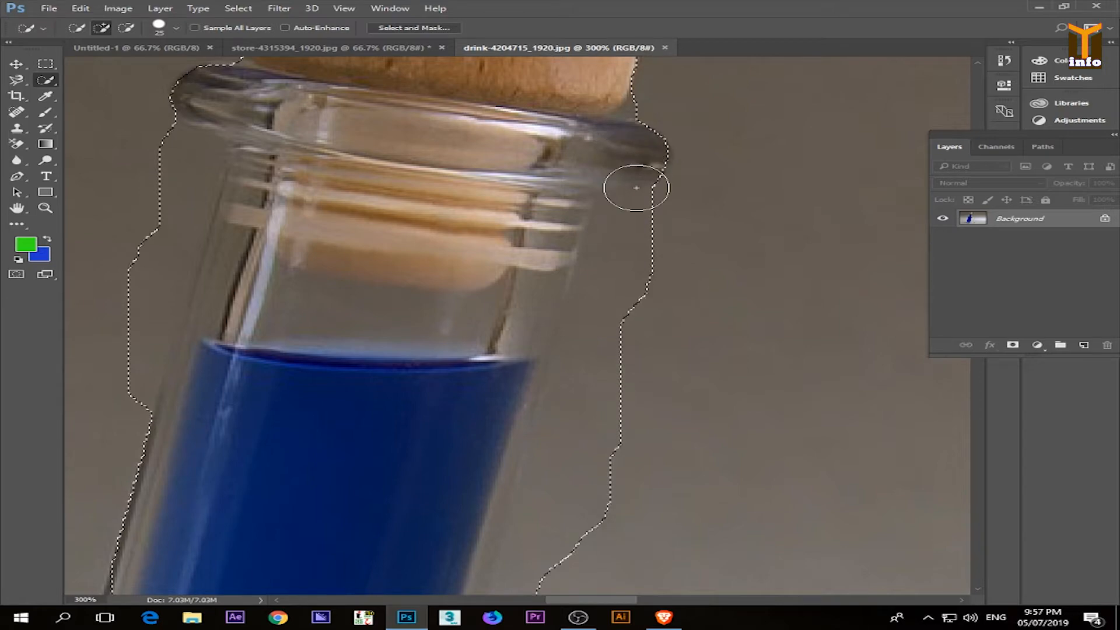
pyautogui.moveTo(580, 158); pyautogui.dragTo(593, 306)
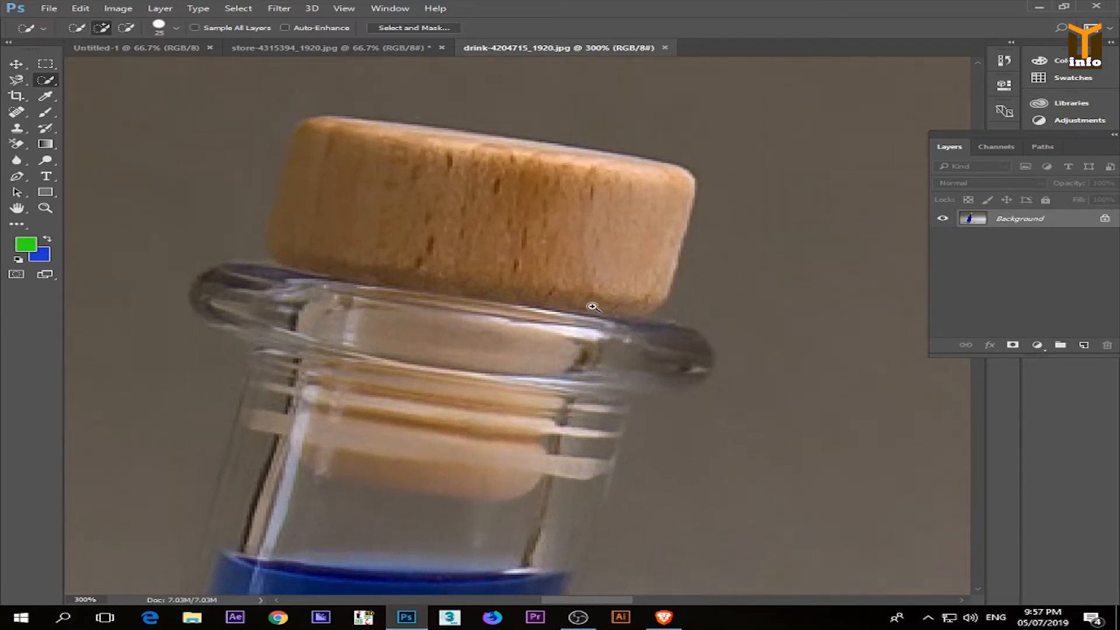
# Subtract the background notches between the cork and the glass rim on both sides with the freehand Lasso, feather 0 px.
pyautogui.hotkey('ctrl', '+')
pyautogui.hotkey('ctrl', '+')
pyautogui.press('l')
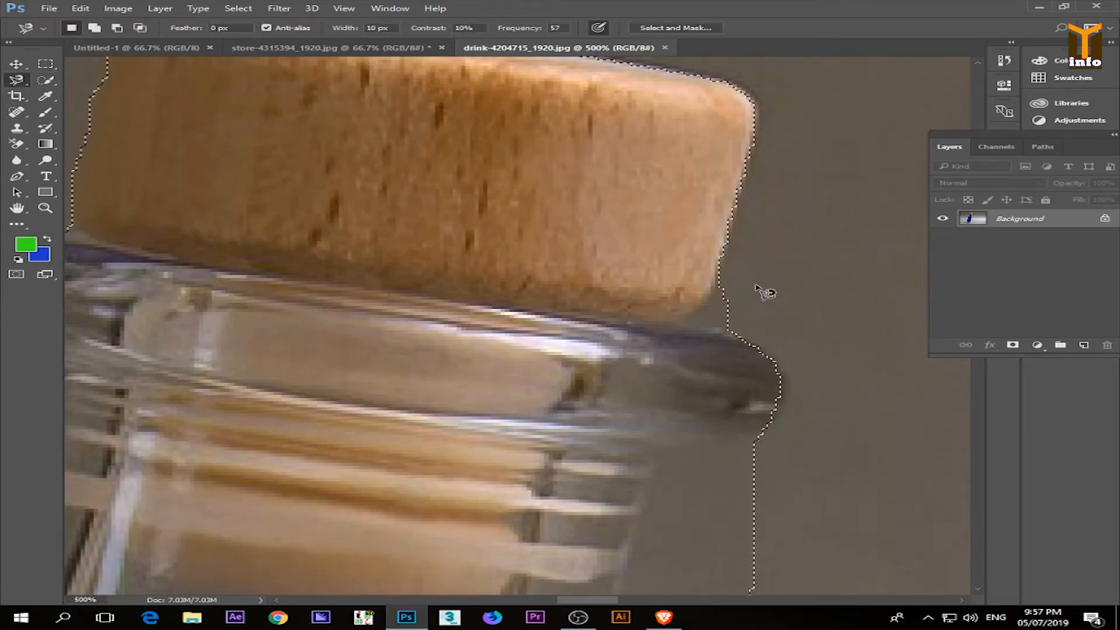
pyautogui.hotkey('shift', 'l')
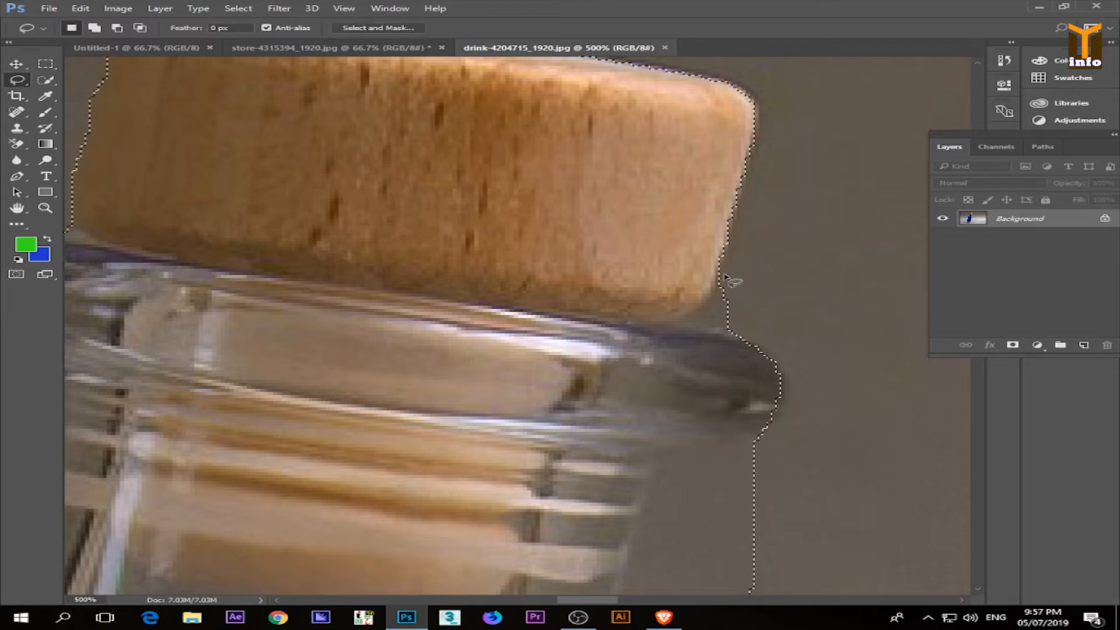
pyautogui.press('alt')
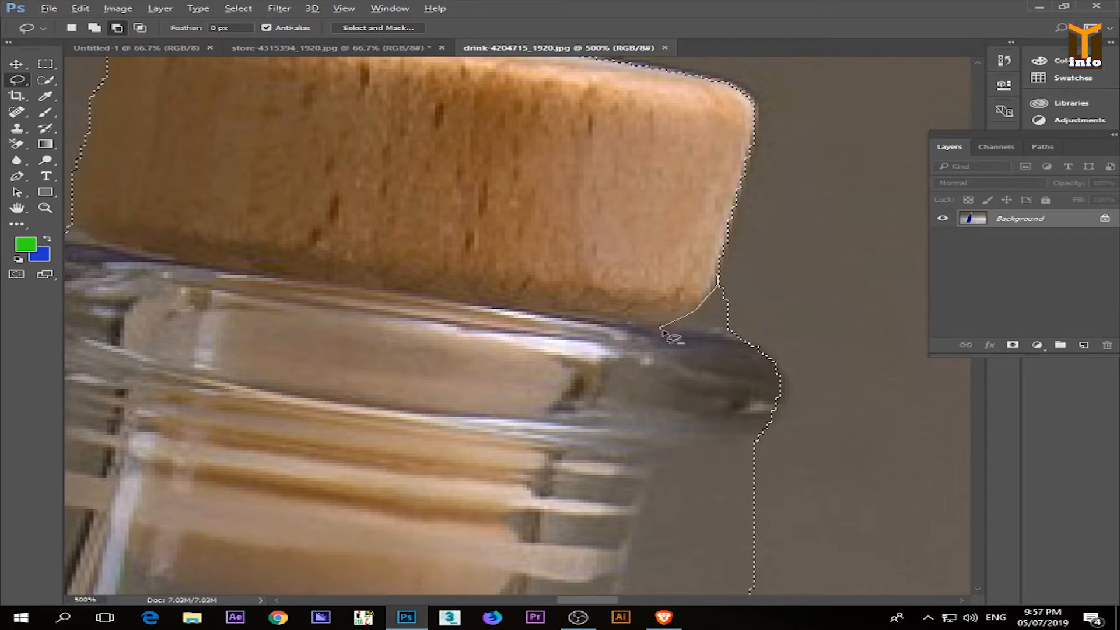
pyautogui.moveTo(764, 276); pyautogui.dragTo(720, 275)
pyautogui.press('space')
pyautogui.moveTo(489, 286)
pyautogui.mouseDown()
pyautogui.moveTo(582, 373)
pyautogui.moveTo(697, 406)
pyautogui.moveTo(749, 416)
pyautogui.mouseUp()
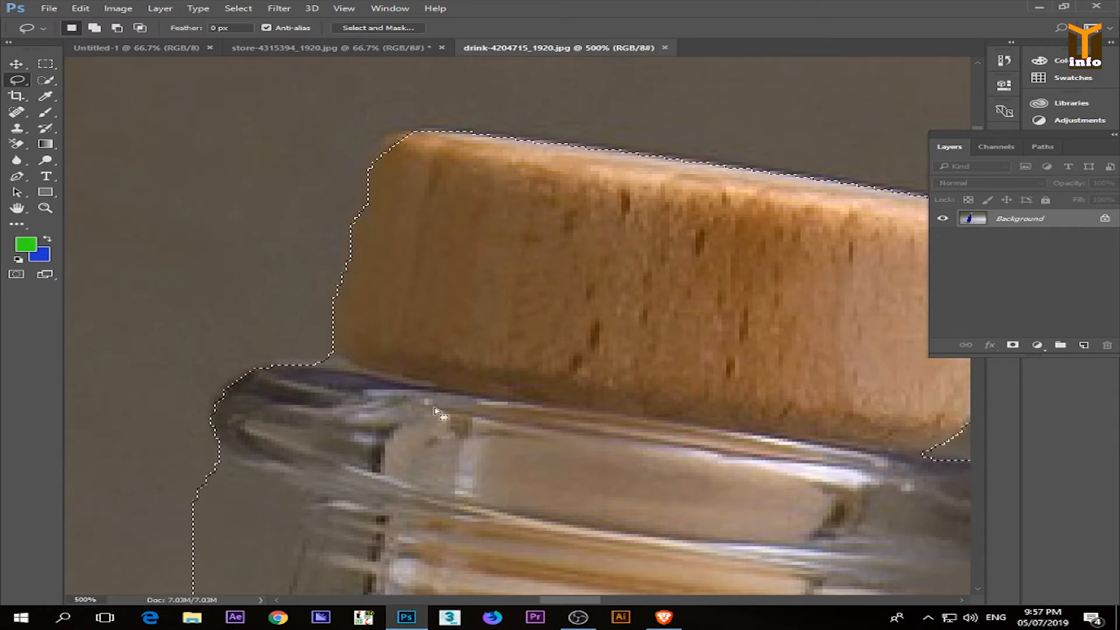
pyautogui.press('alt')
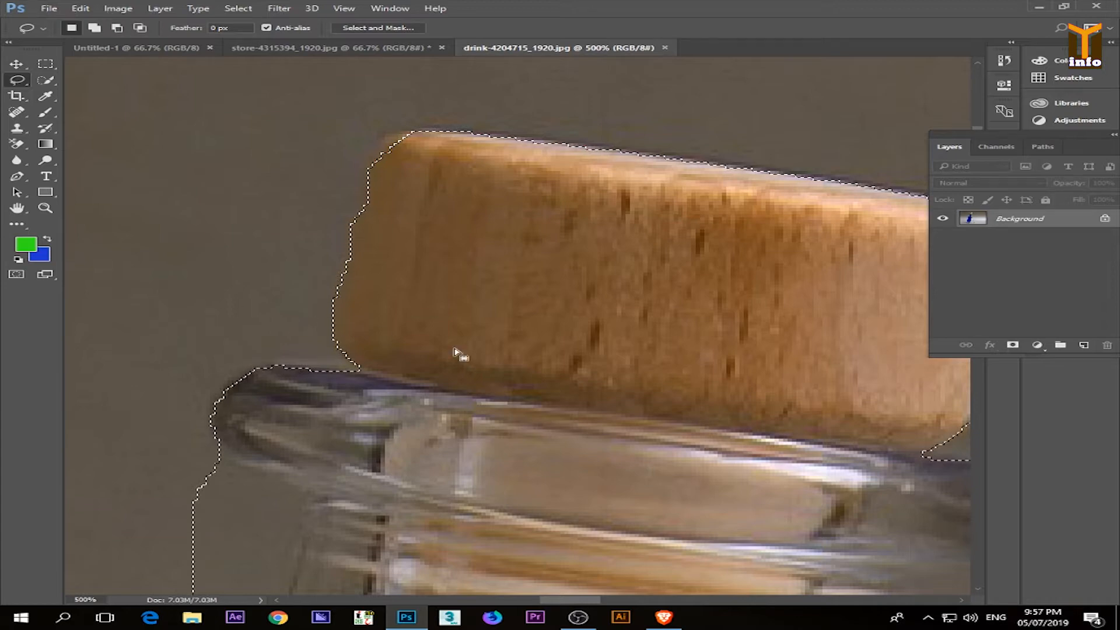
# Subtract the excess background along the left side of the neck, from the glass rim down past the blue liquid's surface.
pyautogui.press('space')
pyautogui.moveTo(461, 358); pyautogui.dragTo(559, 301)
pyautogui.press('alt')
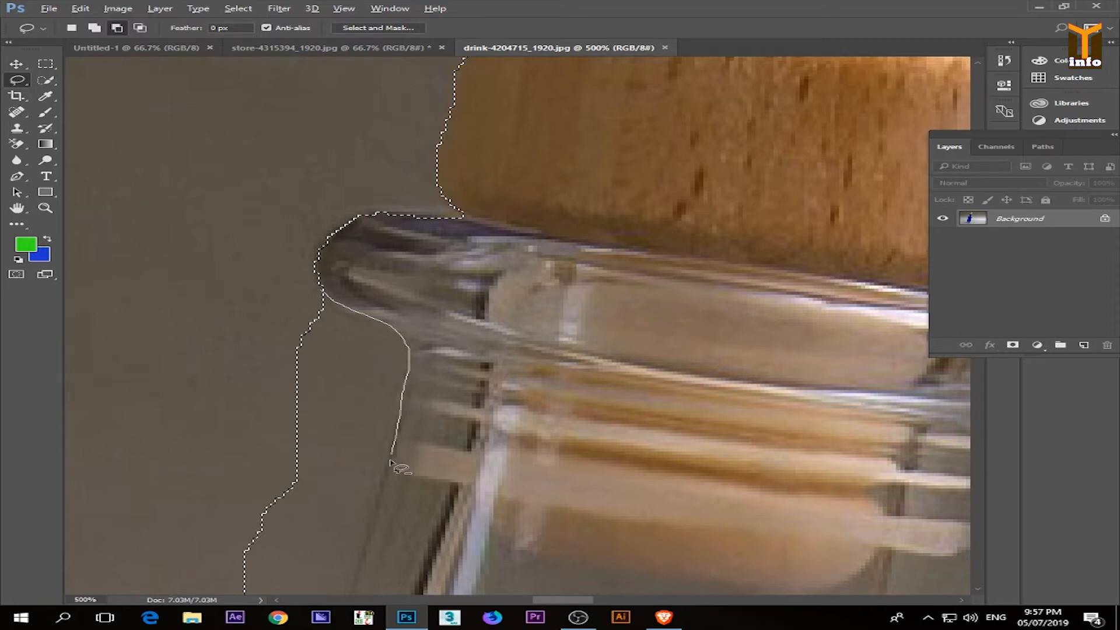
pyautogui.moveTo(211, 371); pyautogui.dragTo(242, 299)
pyautogui.press('space')
pyautogui.moveTo(413, 470); pyautogui.dragTo(442, 188)
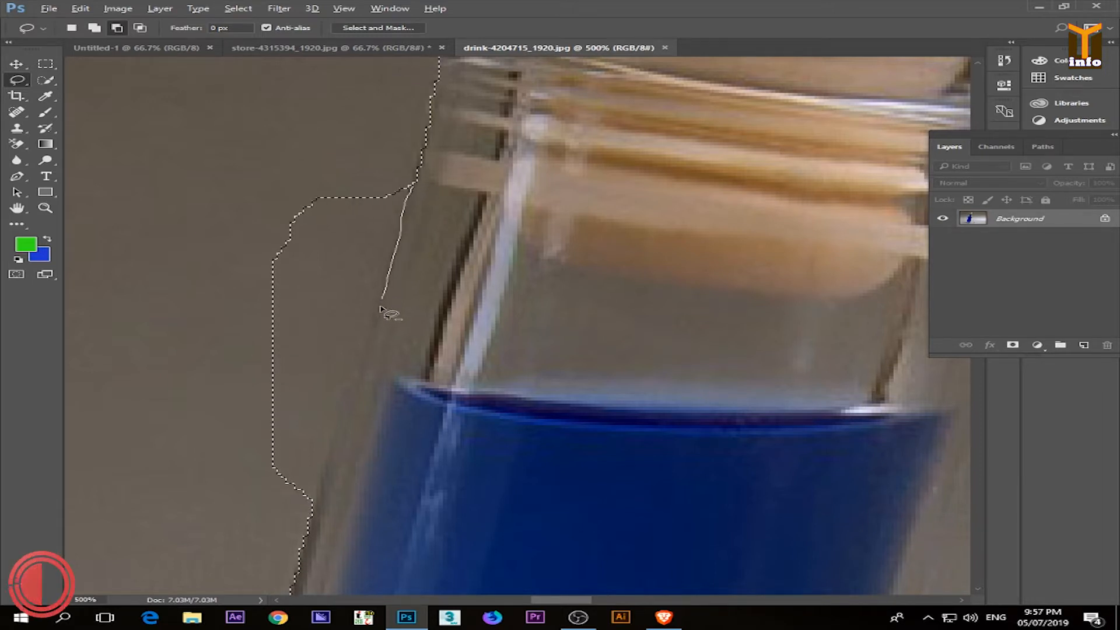
pyautogui.moveTo(339, 435)
pyautogui.mouseDown()
pyautogui.moveTo(304, 491)
pyautogui.moveTo(284, 488)
pyautogui.moveTo(192, 359)
pyautogui.moveTo(203, 226)
pyautogui.moveTo(261, 123)
pyautogui.moveTo(326, 124)
pyautogui.mouseUp()
pyautogui.scroll(-5, 438, 205)
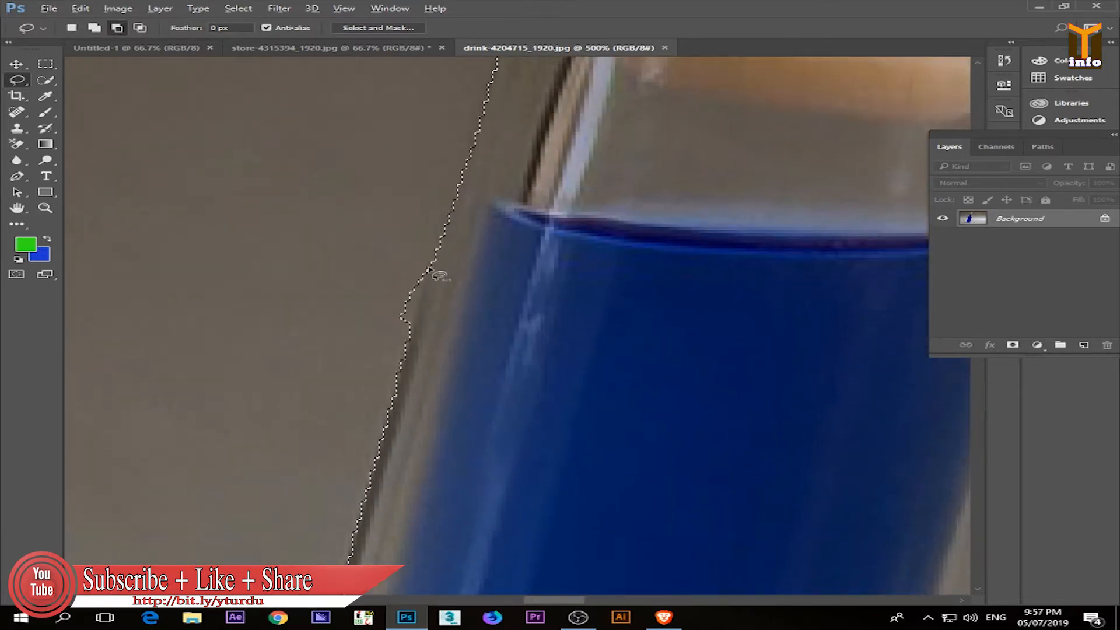
pyautogui.moveTo(406, 236); pyautogui.dragTo(407, 238)
# Subtract the excess background along the right side of the blue-filled neck, working upward toward the liquid's surface.
pyautogui.moveTo(638, 308)
pyautogui.mouseDown()
pyautogui.moveTo(389, 332)
pyautogui.moveTo(303, 325)
pyautogui.mouseUp()
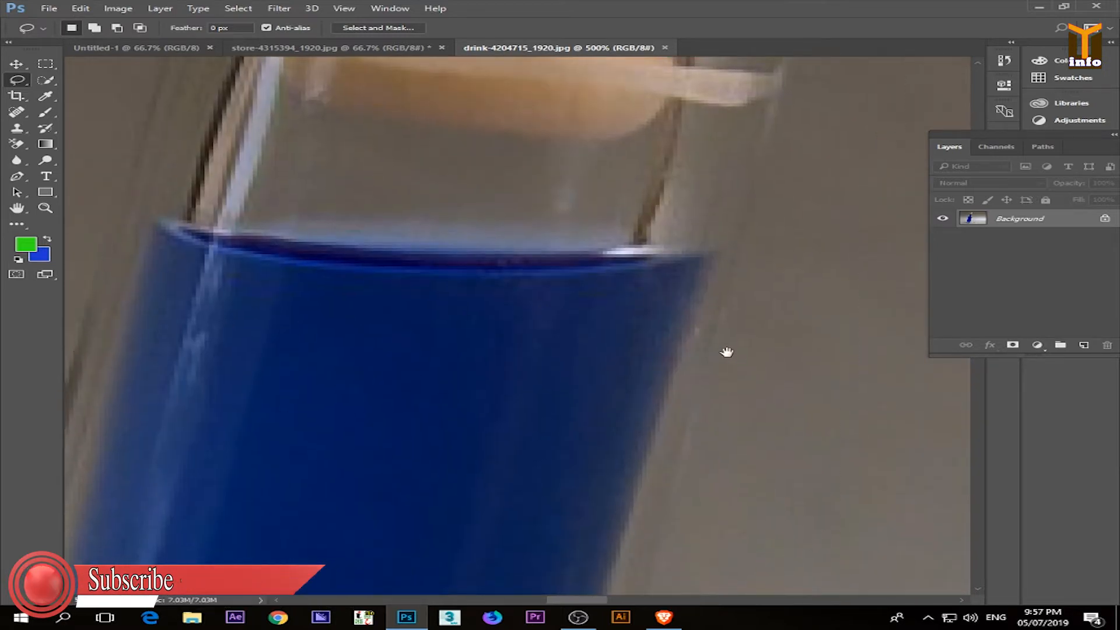
pyautogui.scroll(-5, 726, 371)
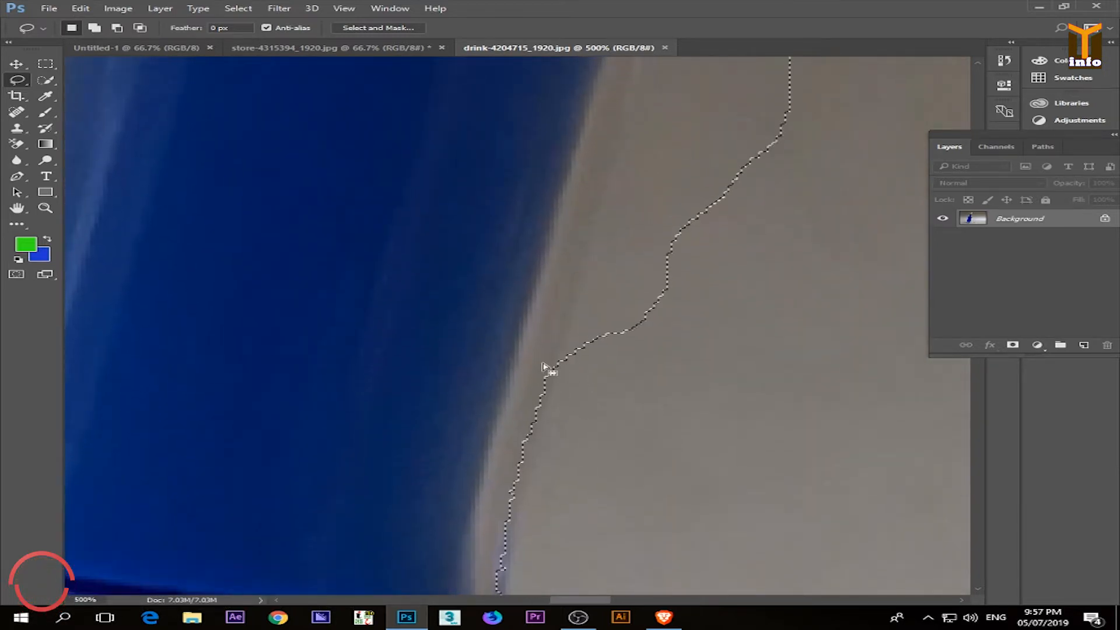
pyautogui.press('alt')
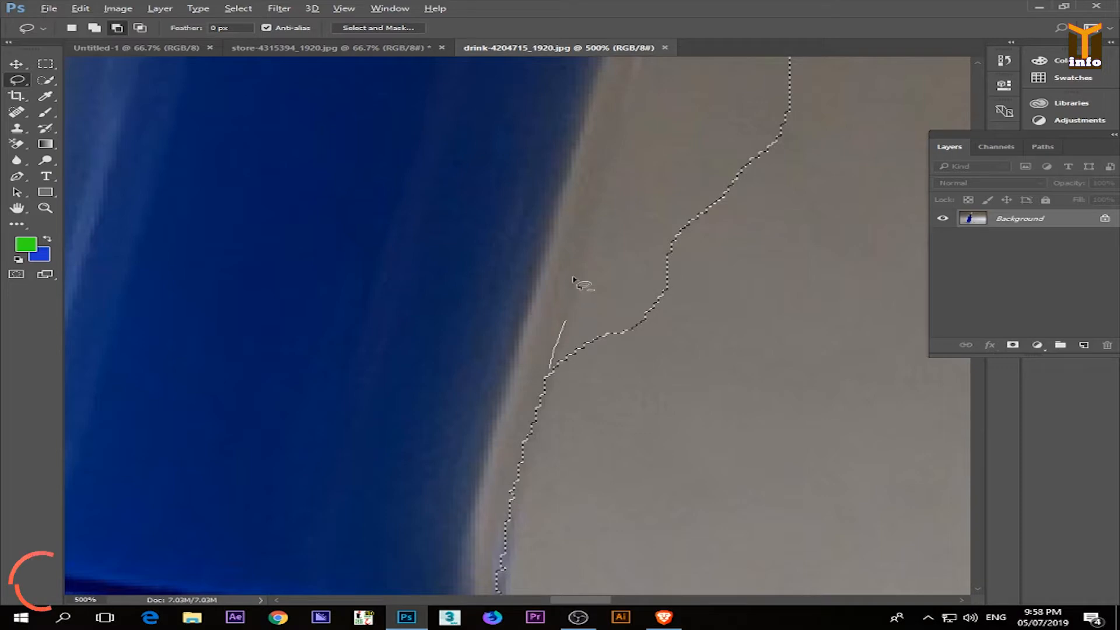
pyautogui.moveTo(638, 104)
pyautogui.mouseDown()
pyautogui.moveTo(805, 105)
pyautogui.moveTo(675, 368)
pyautogui.moveTo(555, 438)
pyautogui.moveTo(552, 374)
pyautogui.mouseUp()
pyautogui.scroll(5, 583, 293)
pyautogui.press('alt')
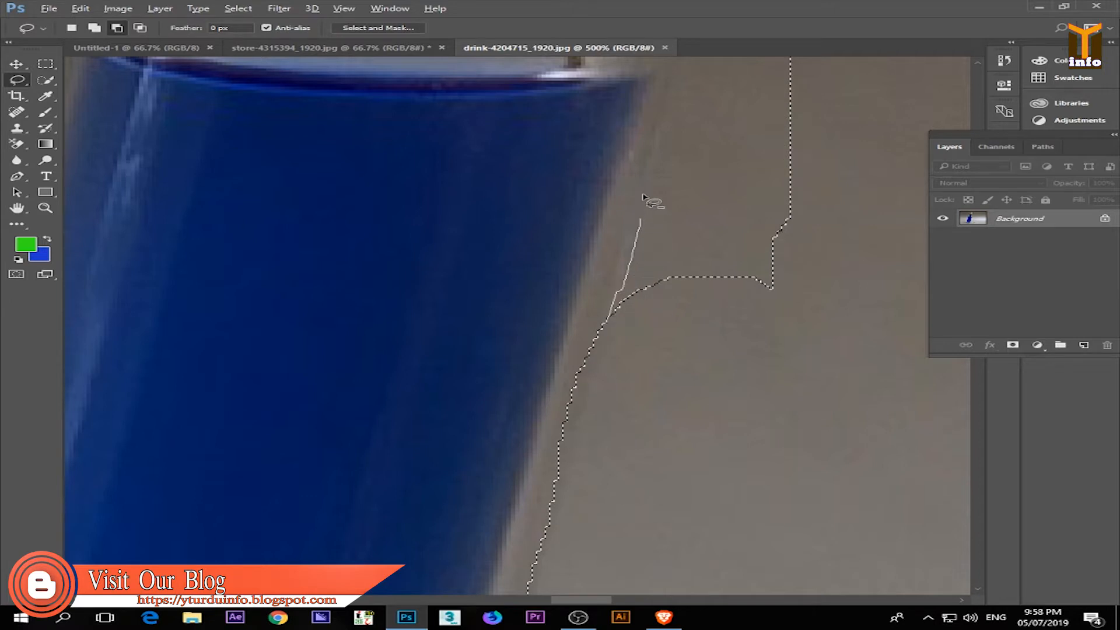
pyautogui.moveTo(669, 103)
pyautogui.mouseDown()
pyautogui.moveTo(696, 85)
pyautogui.moveTo(854, 146)
pyautogui.mouseUp()
pyautogui.moveTo(714, 361); pyautogui.dragTo(638, 312)
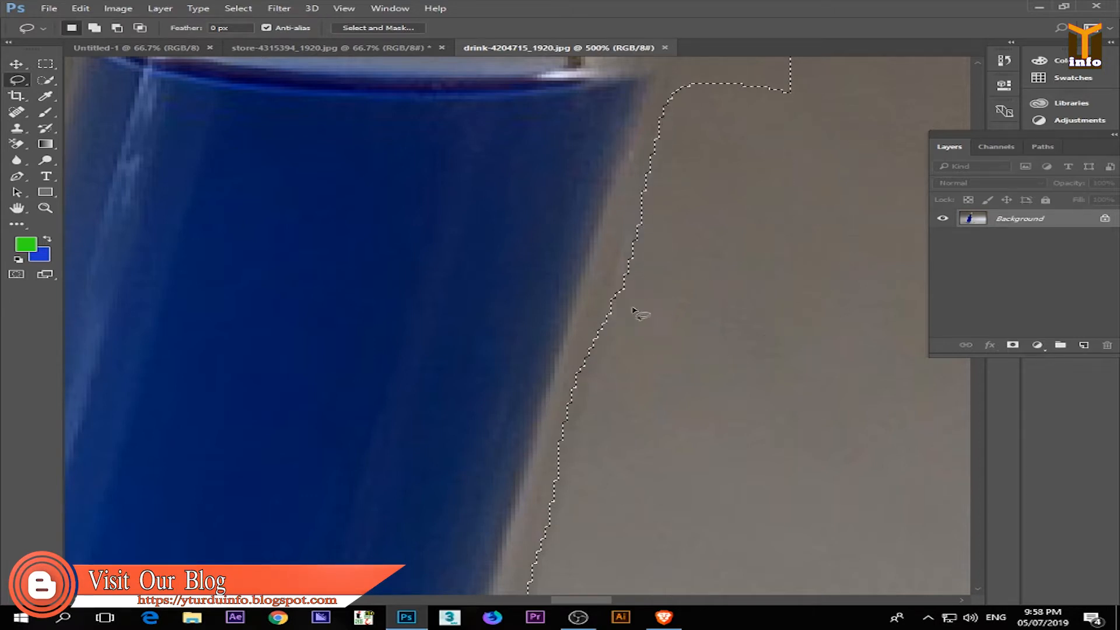
# Trim the selection along the right side of the clear upper neck, from beneath the glass rim to the liquid's surface.
pyautogui.scroll(5, 579, 408)
pyautogui.moveTo(570, 400)
pyautogui.mouseDown()
pyautogui.moveTo(526, 557)
pyautogui.moveTo(535, 585)
pyautogui.mouseUp()
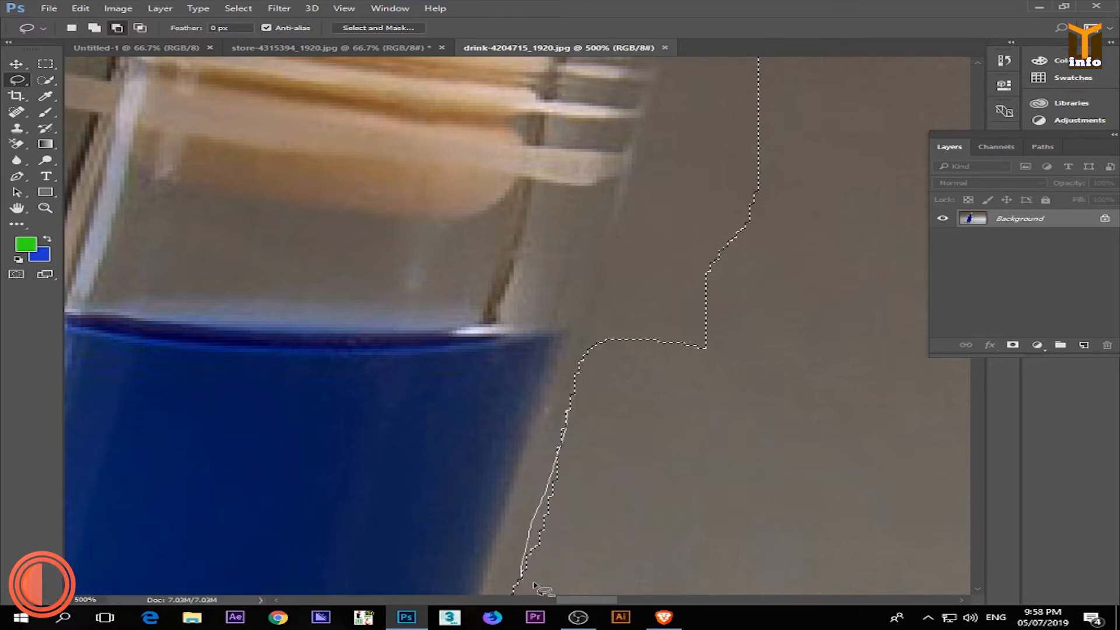
pyautogui.moveTo(623, 394)
pyautogui.mouseDown()
pyautogui.moveTo(622, 361)
pyautogui.moveTo(633, 327)
pyautogui.mouseUp()
pyautogui.scroll(5, 635, 303)
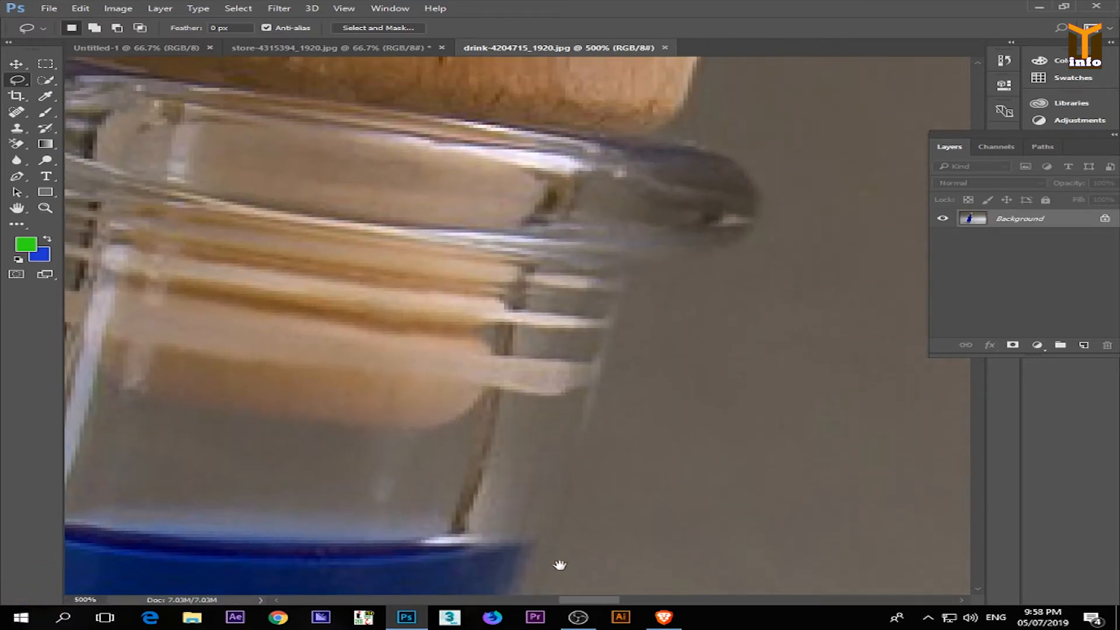
pyautogui.scroll(-3, 569, 525)
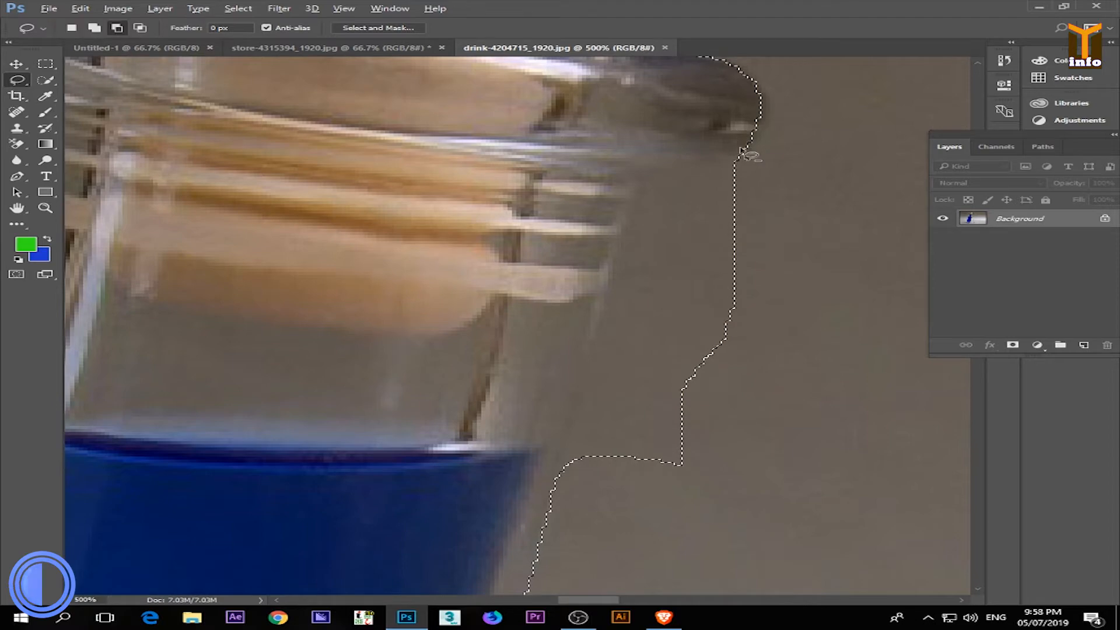
pyautogui.moveTo(740, 155)
pyautogui.mouseDown()
pyautogui.moveTo(653, 167)
pyautogui.moveTo(616, 254)
pyautogui.mouseUp()
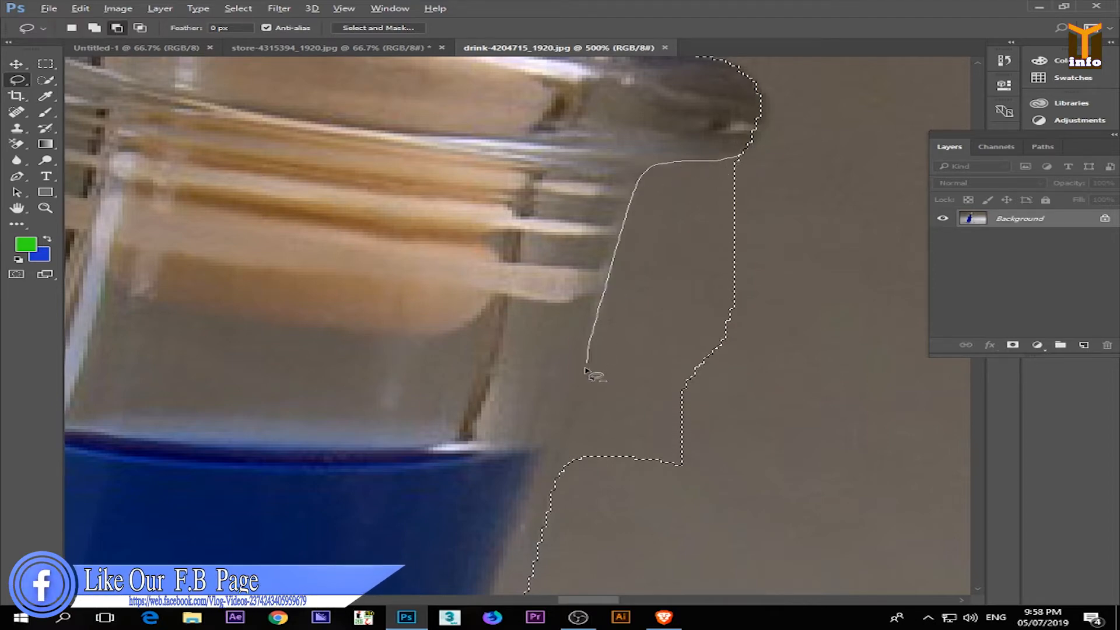
pyautogui.moveTo(564, 451); pyautogui.dragTo(556, 473)
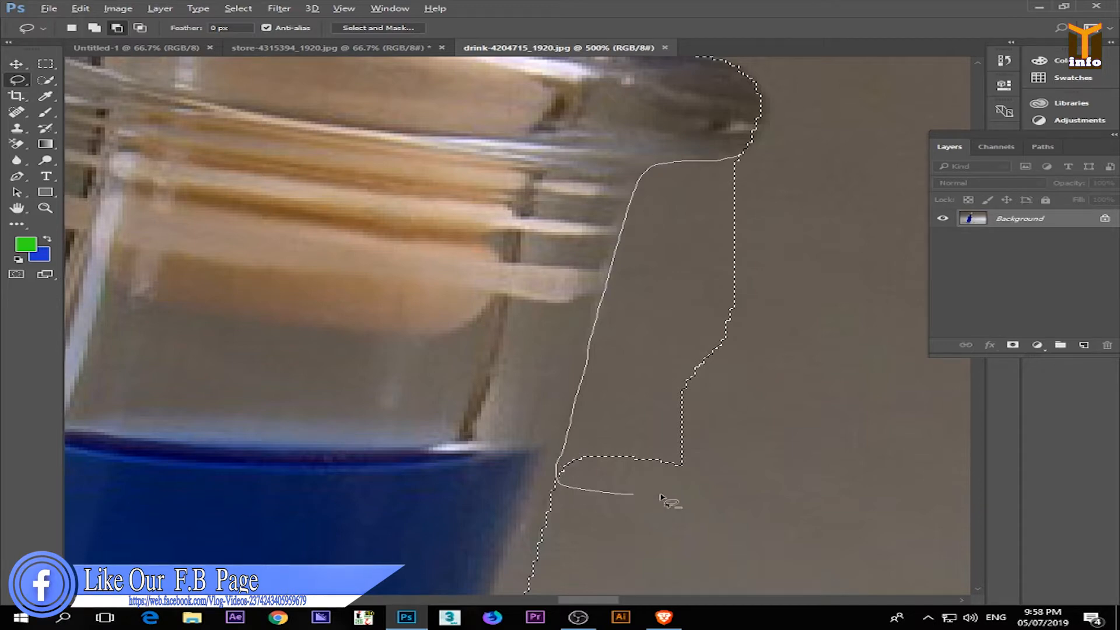
pyautogui.moveTo(804, 168); pyautogui.dragTo(800, 166)
# Add the missing sliver of glass along the right edge of the blue-filled neck to the selection.
pyautogui.moveTo(546, 502)
pyautogui.mouseDown()
pyautogui.moveTo(525, 167)
pyautogui.moveTo(566, 212)
pyautogui.mouseUp()
pyautogui.moveTo(530, 420)
pyautogui.mouseDown()
pyautogui.moveTo(544, 297)
pyautogui.moveTo(535, 387)
pyautogui.mouseUp()
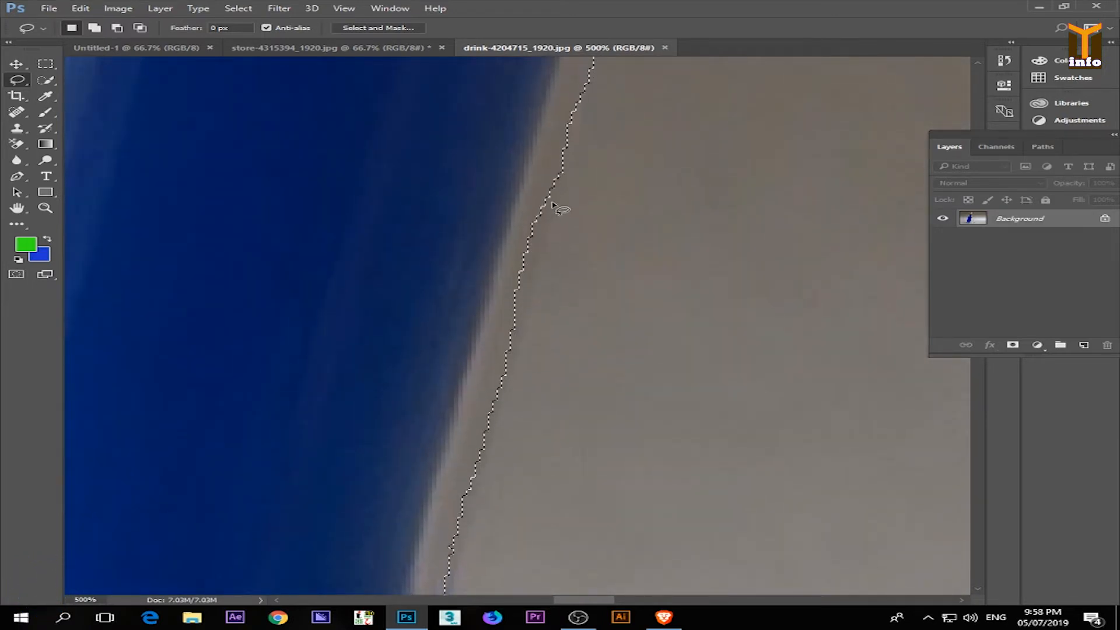
pyautogui.moveTo(560, 175); pyautogui.dragTo(558, 187)
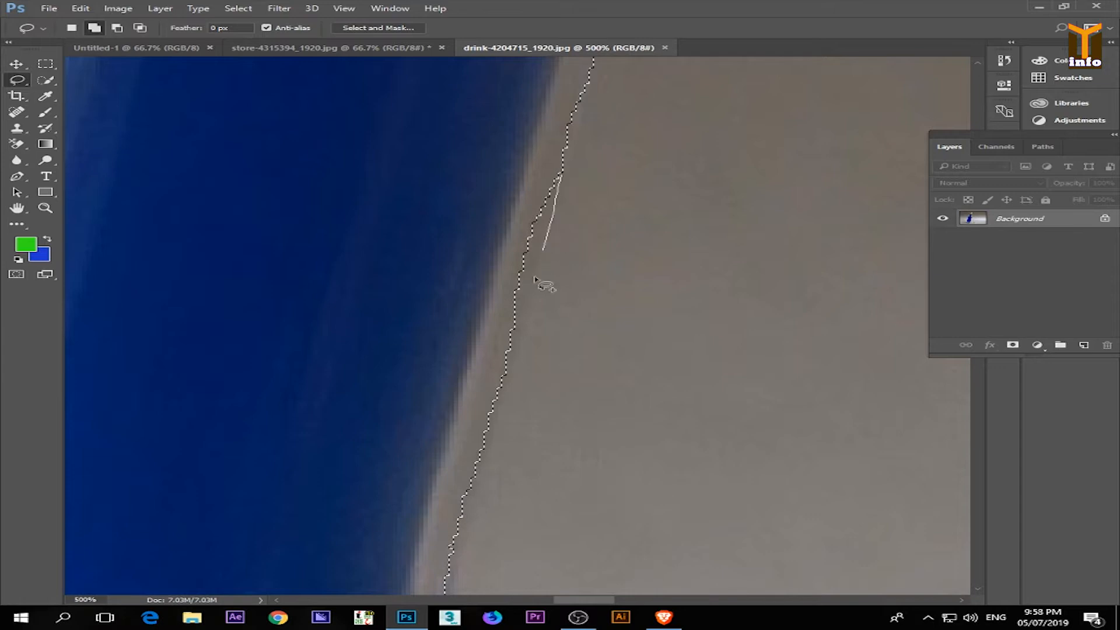
pyautogui.moveTo(507, 156); pyautogui.dragTo(508, 159)
# Subtract the shadow and background around the lower left corner and underside of the bottle's glass base.
pyautogui.moveTo(490, 337); pyautogui.dragTo(702, 45)
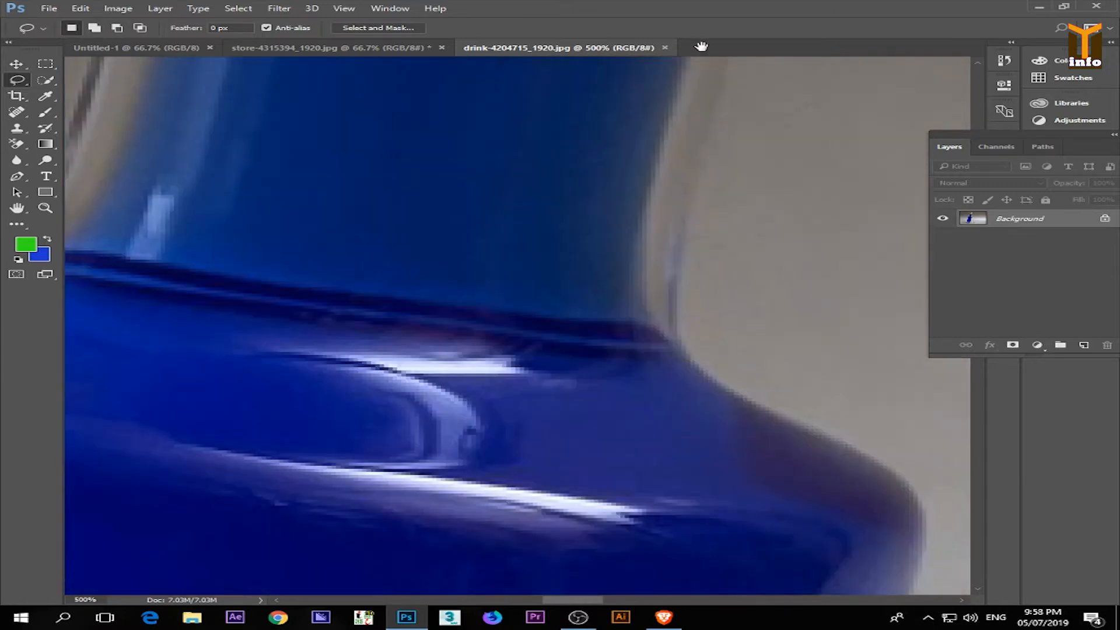
pyautogui.moveTo(547, 405); pyautogui.dragTo(520, 155)
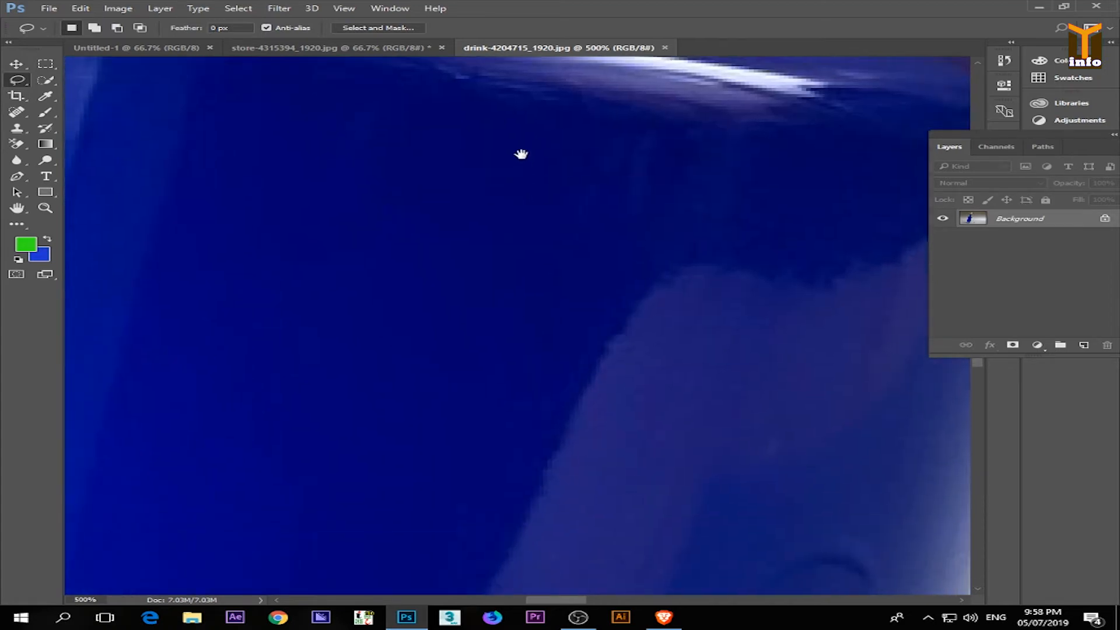
pyautogui.moveTo(548, 388); pyautogui.dragTo(365, 135)
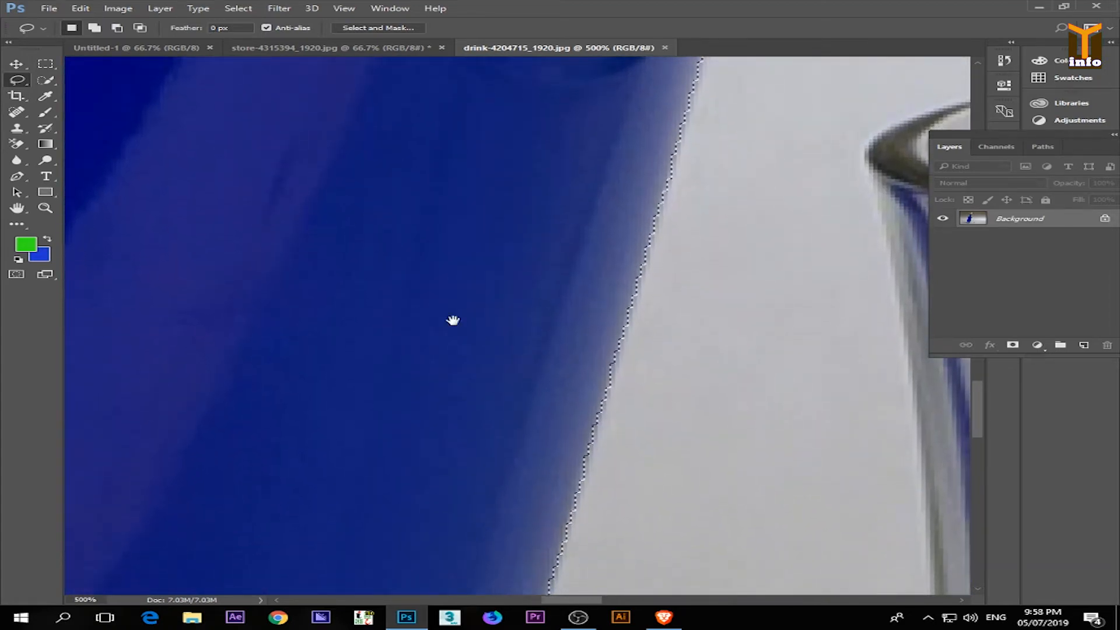
pyautogui.moveTo(447, 368); pyautogui.dragTo(593, 75)
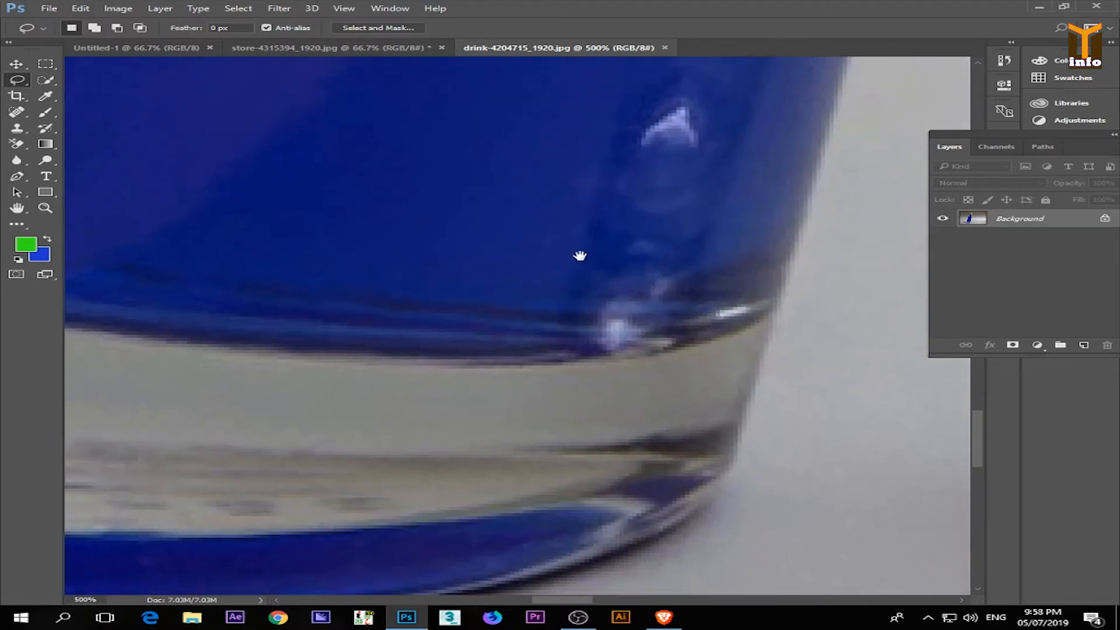
pyautogui.moveTo(540, 375); pyautogui.dragTo(622, 225)
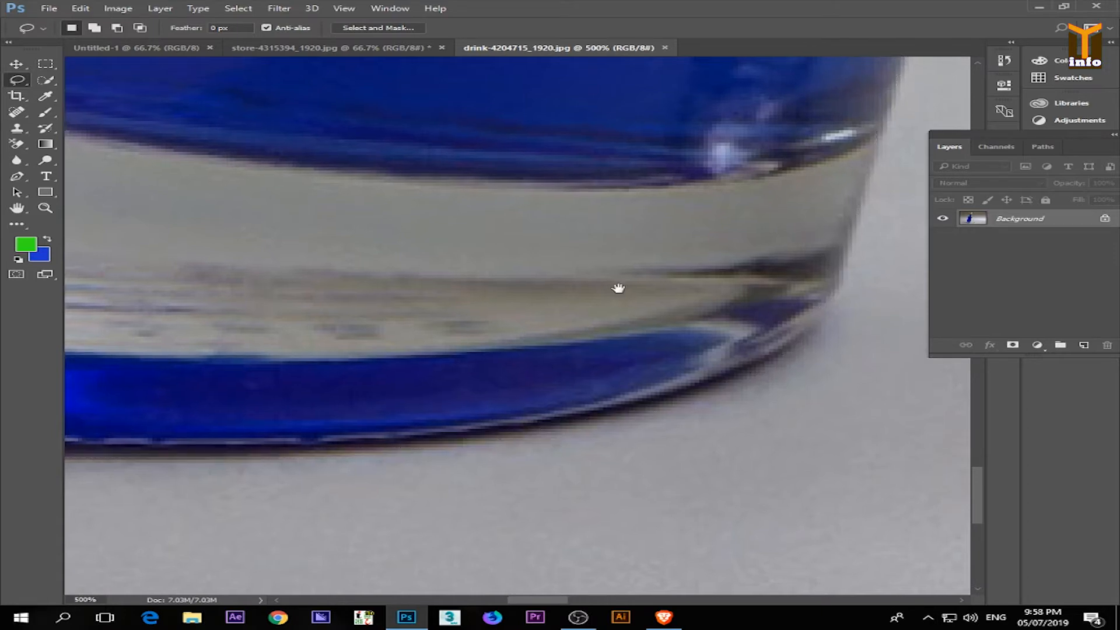
pyautogui.moveTo(563, 295); pyautogui.dragTo(741, 277)
pyautogui.moveTo(483, 390); pyautogui.dragTo(766, 389)
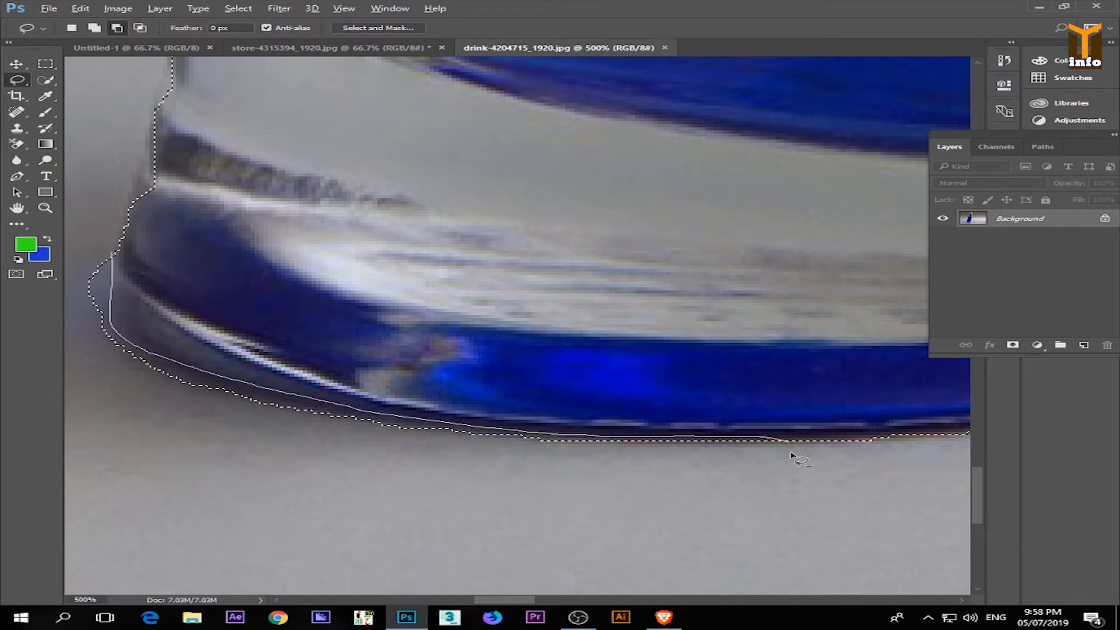
pyautogui.moveTo(51, 259)
pyautogui.mouseDown()
pyautogui.moveTo(81, 216)
pyautogui.moveTo(140, 204)
pyautogui.mouseUp()
# Add the missing clear glass along the left edge of the base, including the notch below the blue body.
pyautogui.moveTo(198, 257); pyautogui.dragTo(275, 405)
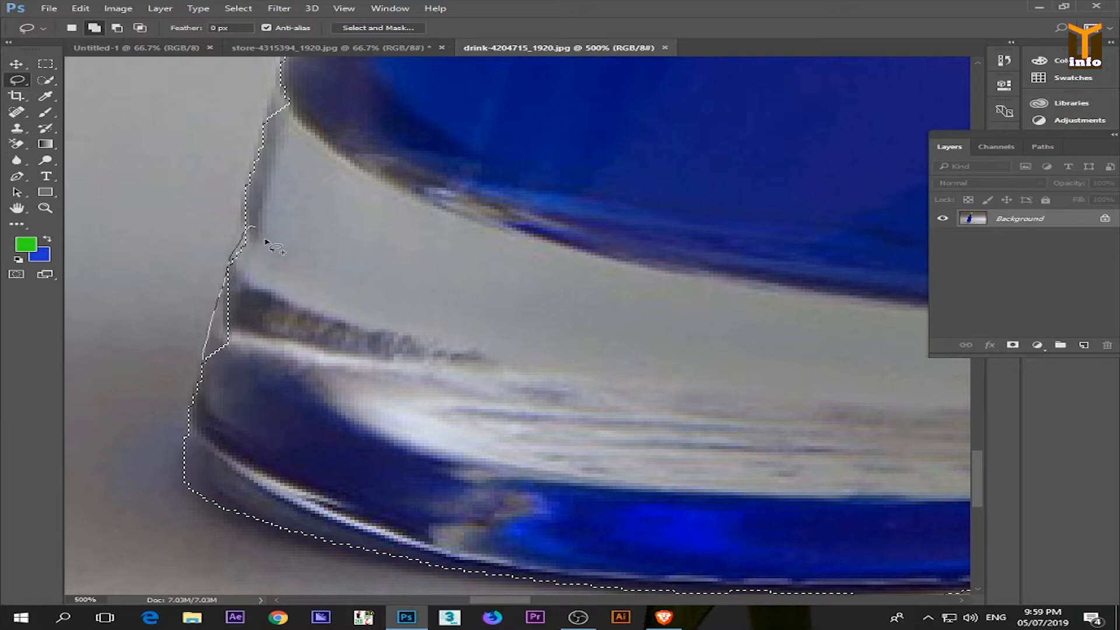
pyautogui.moveTo(247, 404); pyautogui.dragTo(245, 401)
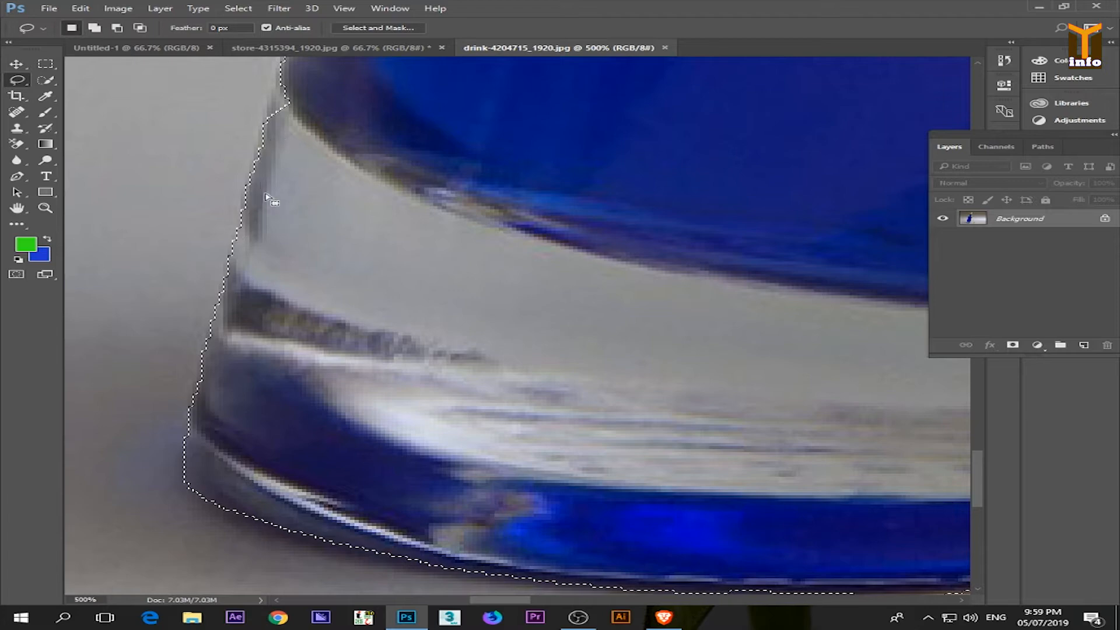
pyautogui.moveTo(261, 187); pyautogui.dragTo(222, 415)
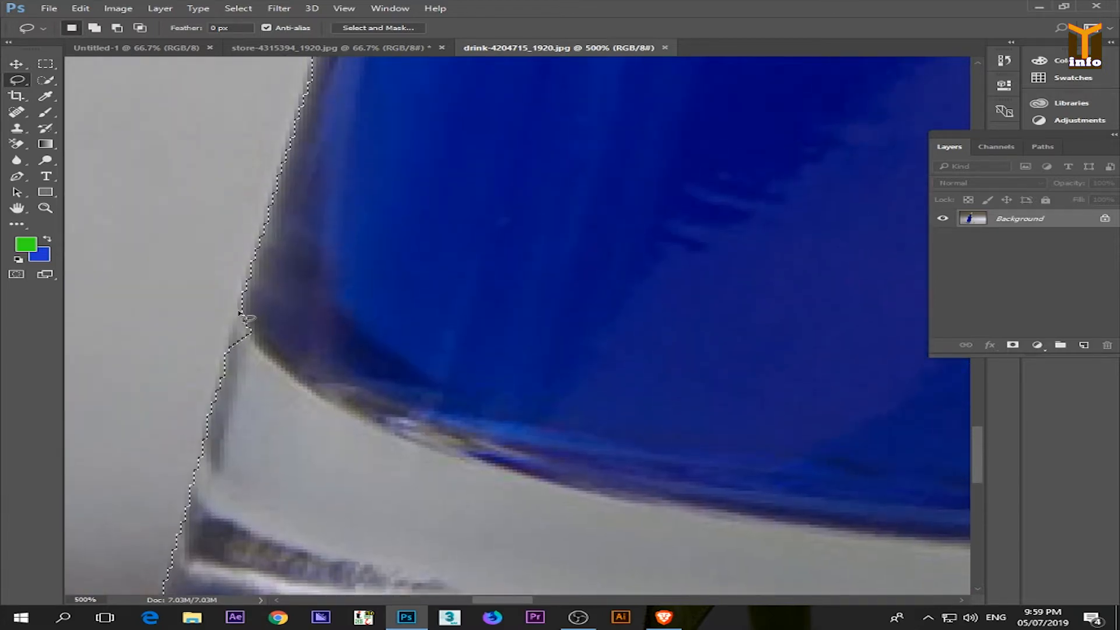
pyautogui.moveTo(241, 296)
pyautogui.mouseDown()
pyautogui.moveTo(231, 333)
pyautogui.moveTo(264, 390)
pyautogui.moveTo(270, 309)
pyautogui.mouseUp()
pyautogui.moveTo(306, 190); pyautogui.dragTo(234, 429)
# Copy the selected bottle onto a new layer and paste the copied store illustration above it.
pyautogui.keyDown('alt'); pyautogui.click(236, 414); pyautogui.keyUp('alt')
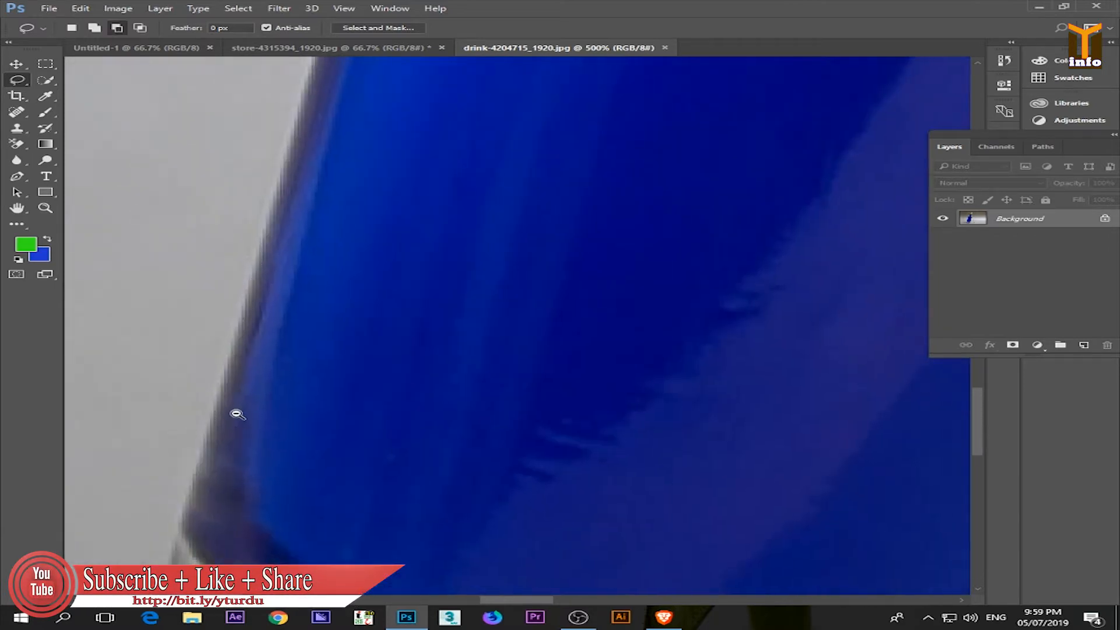
pyautogui.keyDown('alt'); pyautogui.click(236, 415); pyautogui.keyUp('alt')
pyautogui.keyDown('alt'); pyautogui.click(236, 414); pyautogui.keyUp('alt')
pyautogui.keyDown('alt'); pyautogui.click(236, 414); pyautogui.keyUp('alt')
pyautogui.keyDown('alt'); pyautogui.click(236, 414); pyautogui.keyUp('alt')
pyautogui.keyDown('alt'); pyautogui.click(236, 414); pyautogui.keyUp('alt')
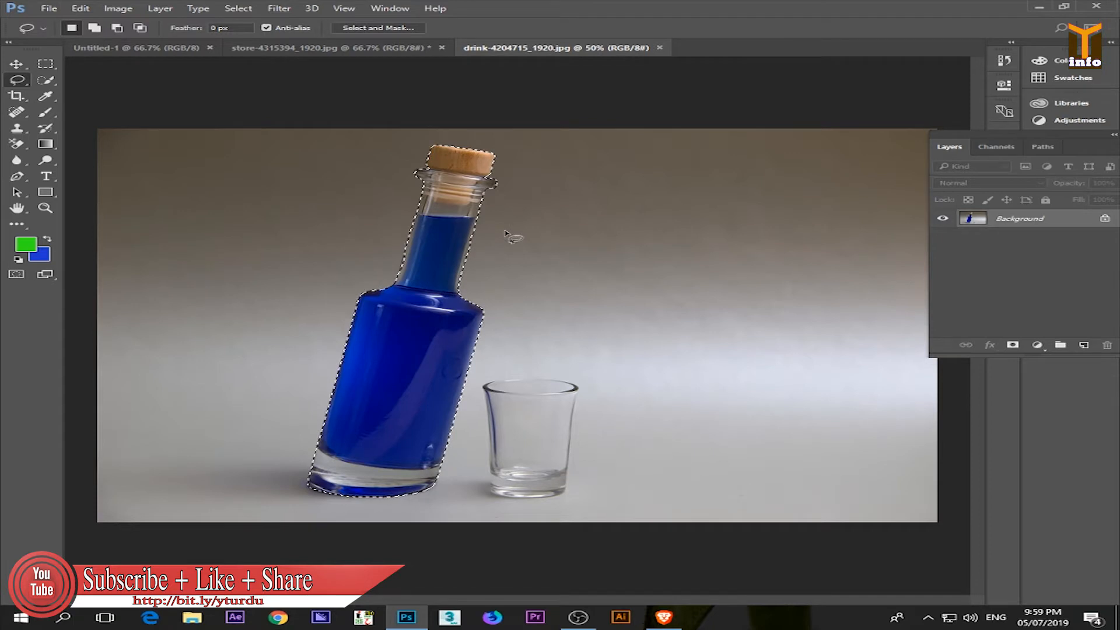
pyautogui.press('shift')
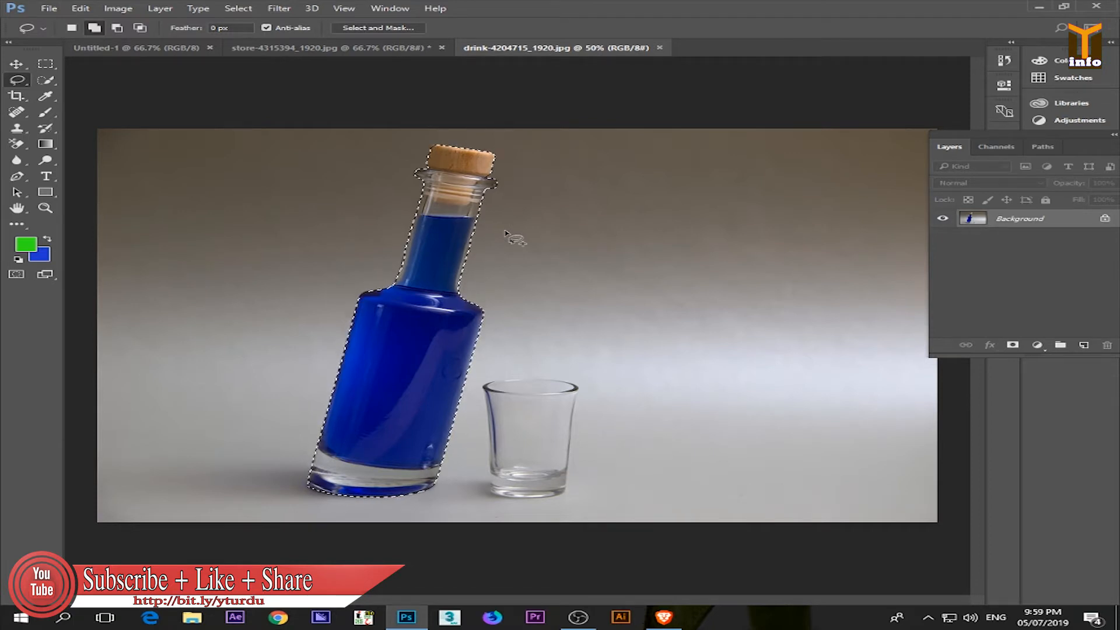
pyautogui.hotkey('shift', 'F6')
pyautogui.press('Return')
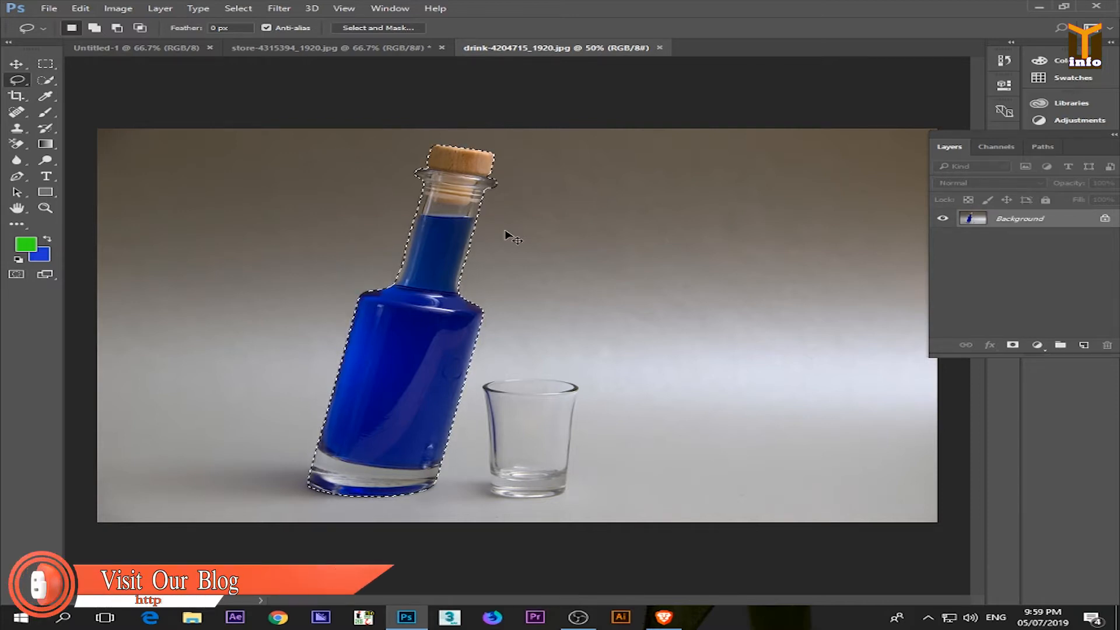
pyautogui.hotkey('ctrl', 'j')
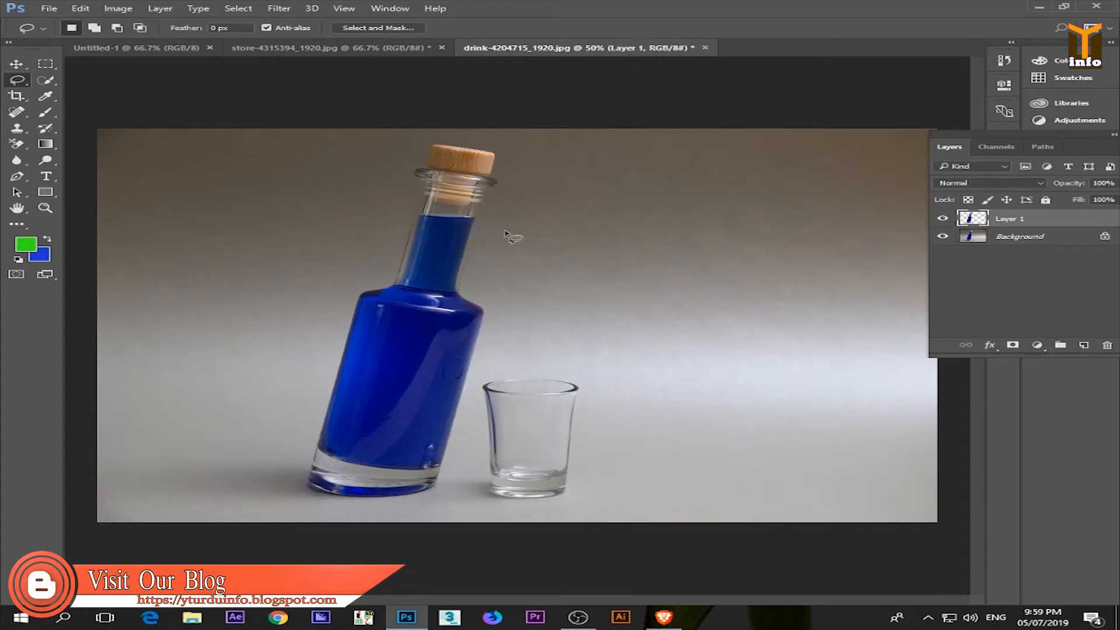
pyautogui.hotkey('ctrl', 'v')
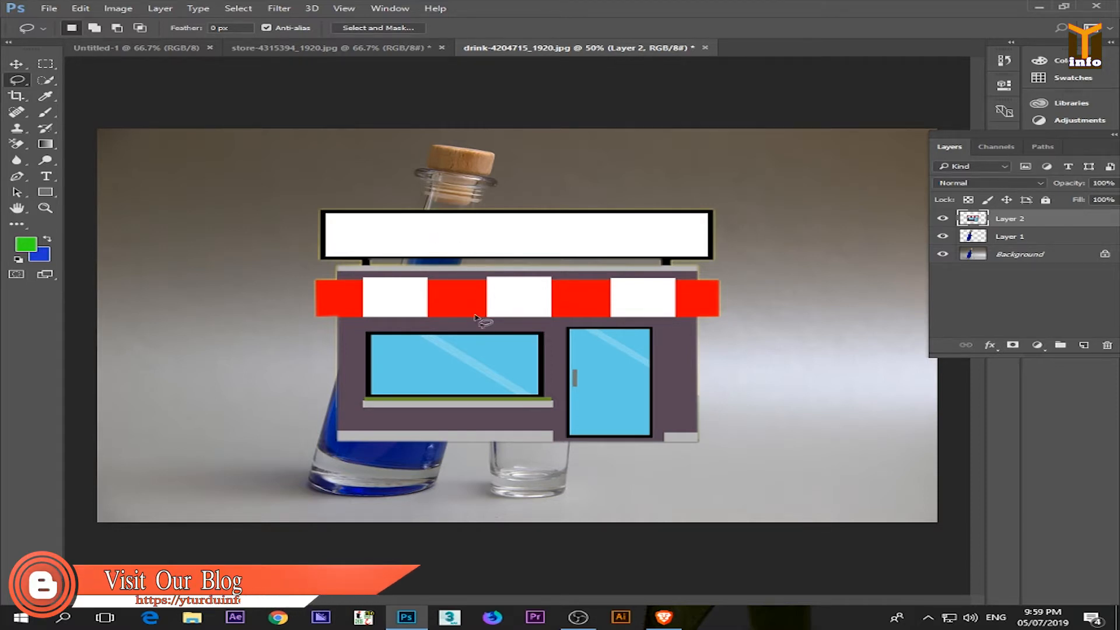
# Undo the pasted store illustration and the bottle's layer copy, bringing back the bottle selection on the Background layer.
pyautogui.hotkey('ctrl', 'z')
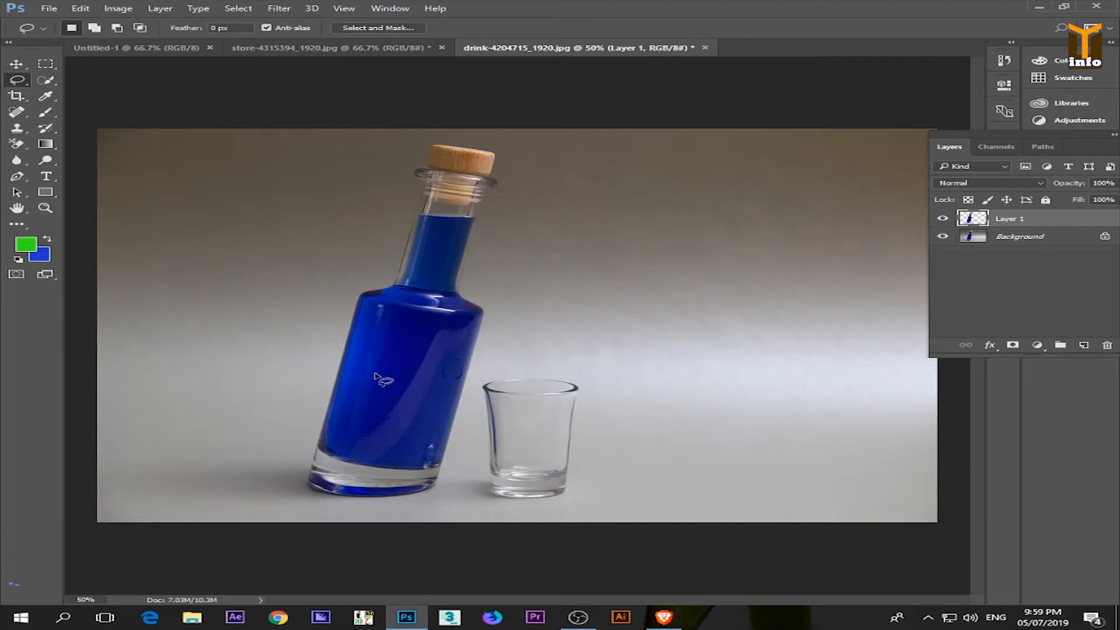
pyautogui.click(17, 63)
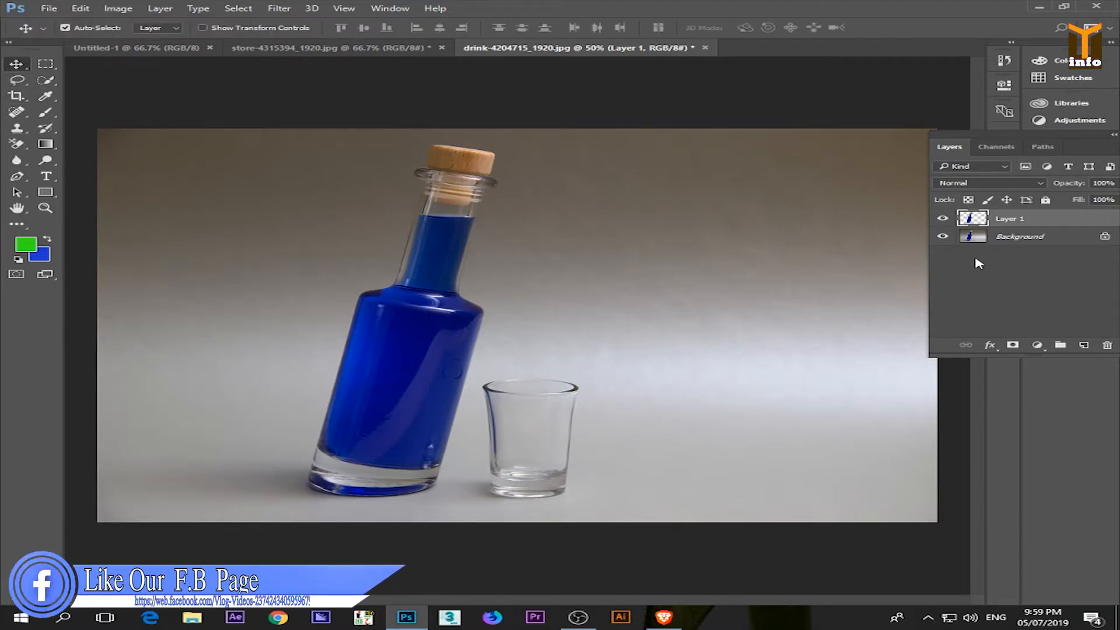
pyautogui.hotkey('ctrl', 'z')
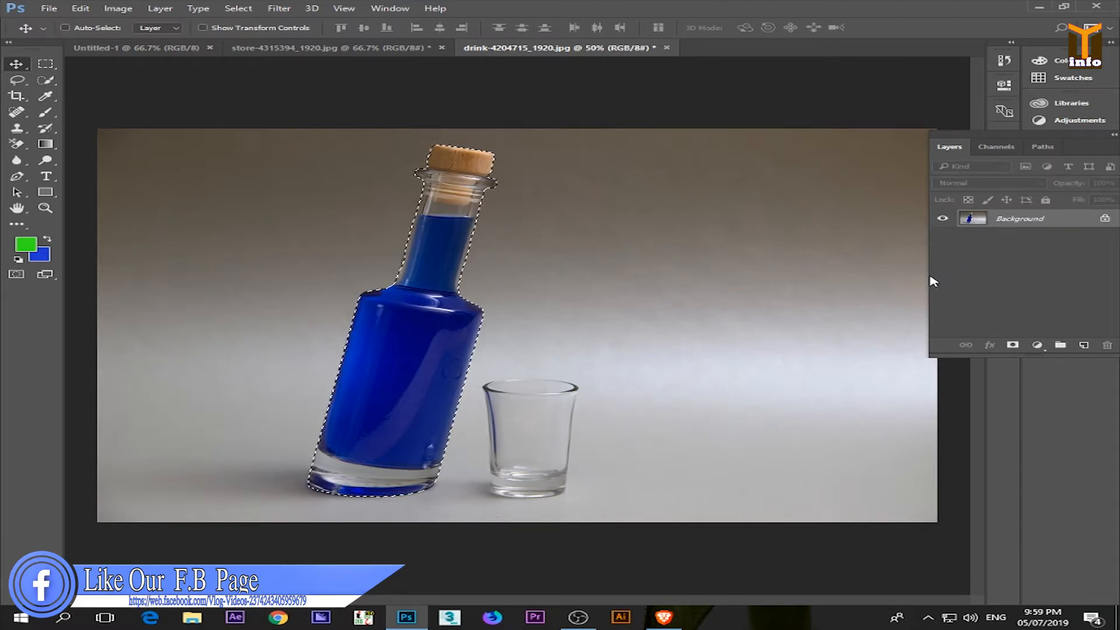
# Copy the selected bottle to a new layer and move the copy to the right of the glass.
pyautogui.hotkey('ctrl', 'j')
pyautogui.moveTo(402, 337); pyautogui.dragTo(677, 352)
pyautogui.moveTo(700, 355); pyautogui.dragTo(692, 353)
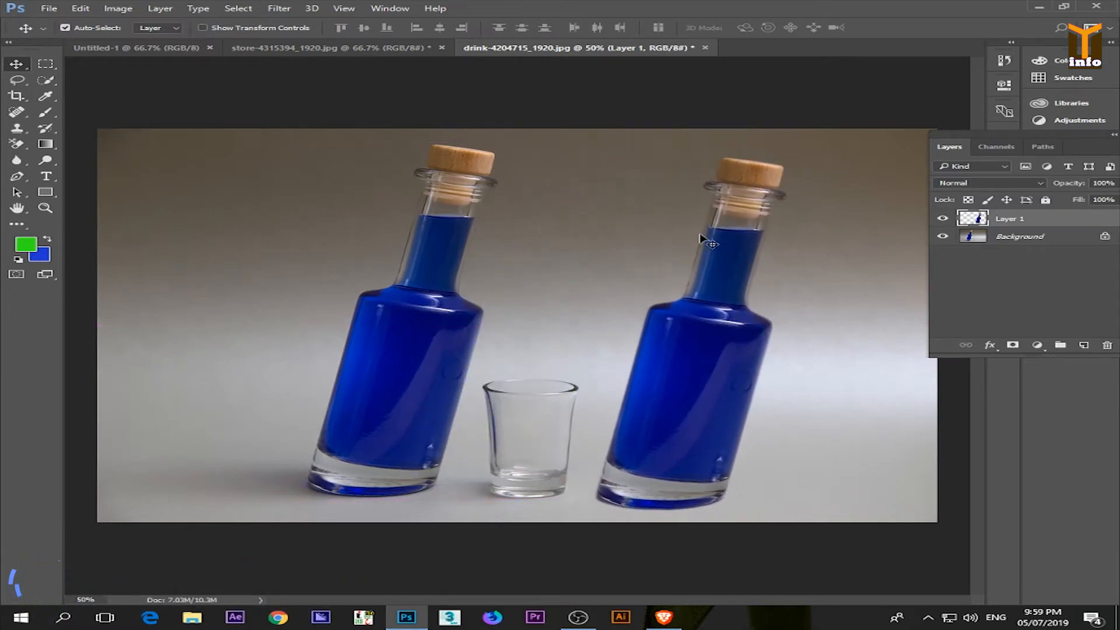
# Lasso the leftover background fringe above the copied bottle's left shoulder and delete it from Layer 1.
pyautogui.hotkey('ctrl', 'space')
pyautogui.click(658, 384)
pyautogui.keyDown('ctrl'); pyautogui.click(660, 384); pyautogui.keyUp('ctrl')
pyautogui.keyDown('ctrl'); pyautogui.click(660, 384); pyautogui.keyUp('ctrl')
pyautogui.keyDown('ctrl'); pyautogui.click(659, 384); pyautogui.keyUp('ctrl')
pyautogui.moveTo(533, 335); pyautogui.dragTo(615, 489)
pyautogui.moveTo(582, 199); pyautogui.dragTo(514, 460)
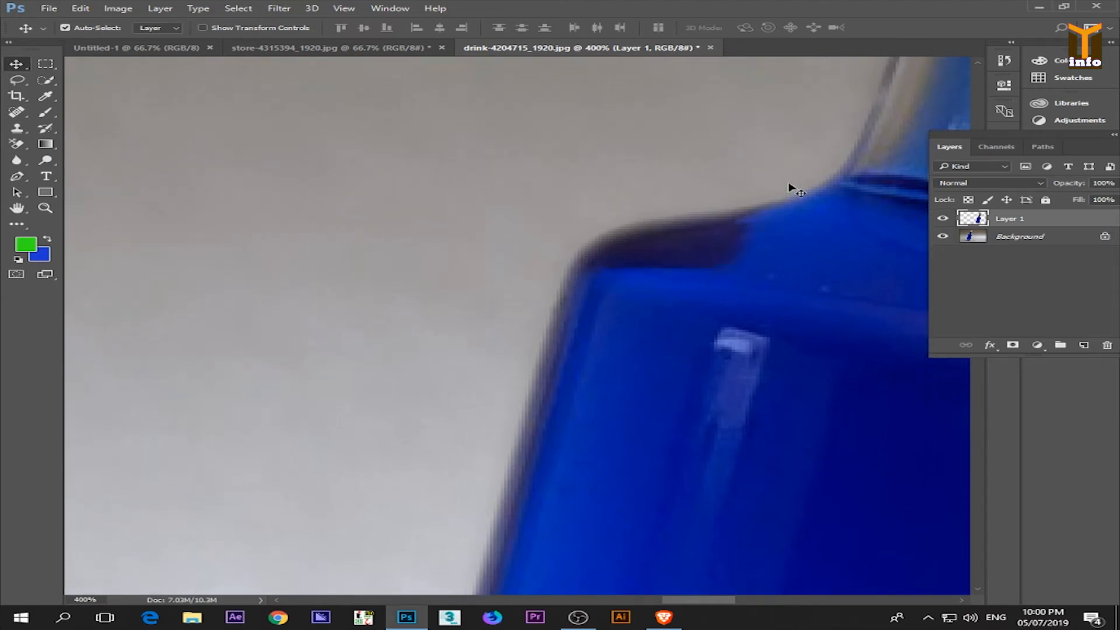
pyautogui.moveTo(738, 170); pyautogui.dragTo(505, 395)
pyautogui.moveTo(671, 138); pyautogui.dragTo(648, 237)
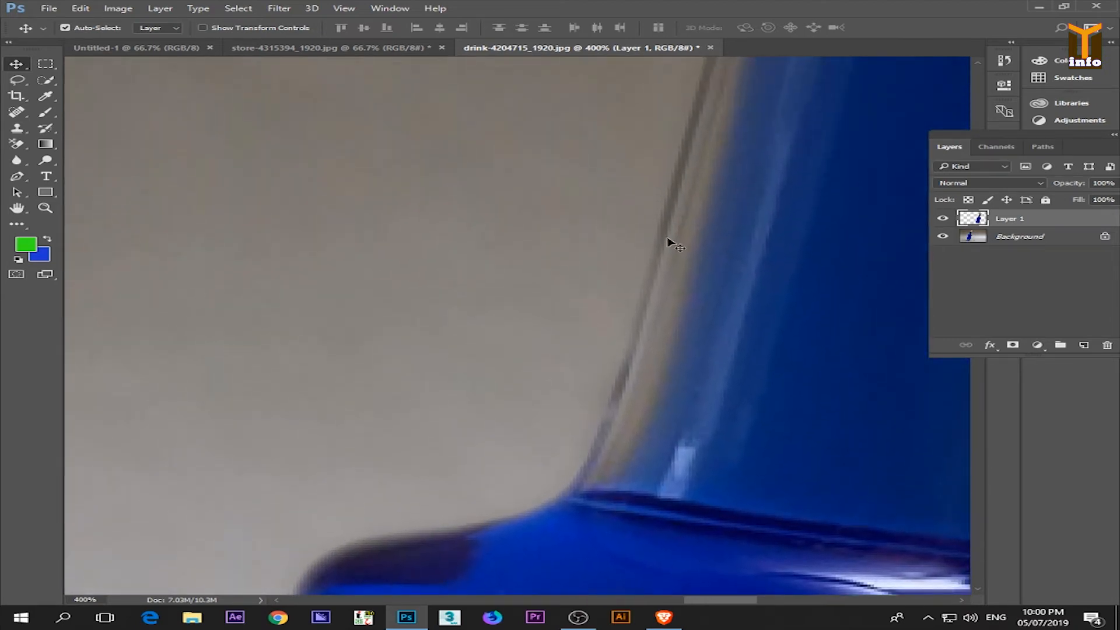
pyautogui.press('l')
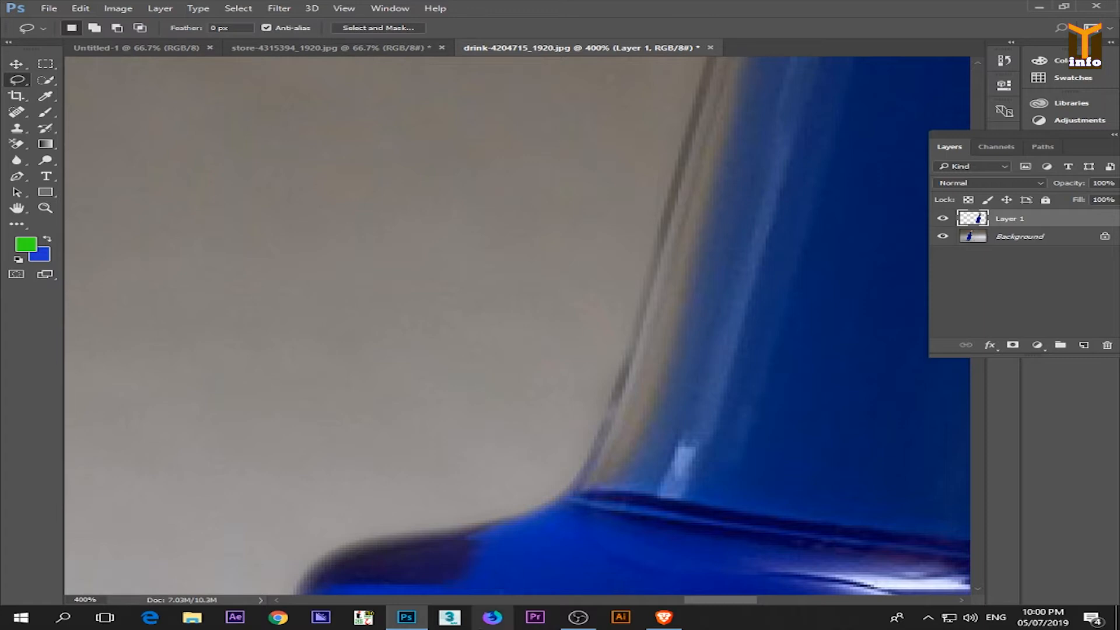
pyautogui.moveTo(474, 498); pyautogui.dragTo(454, 373)
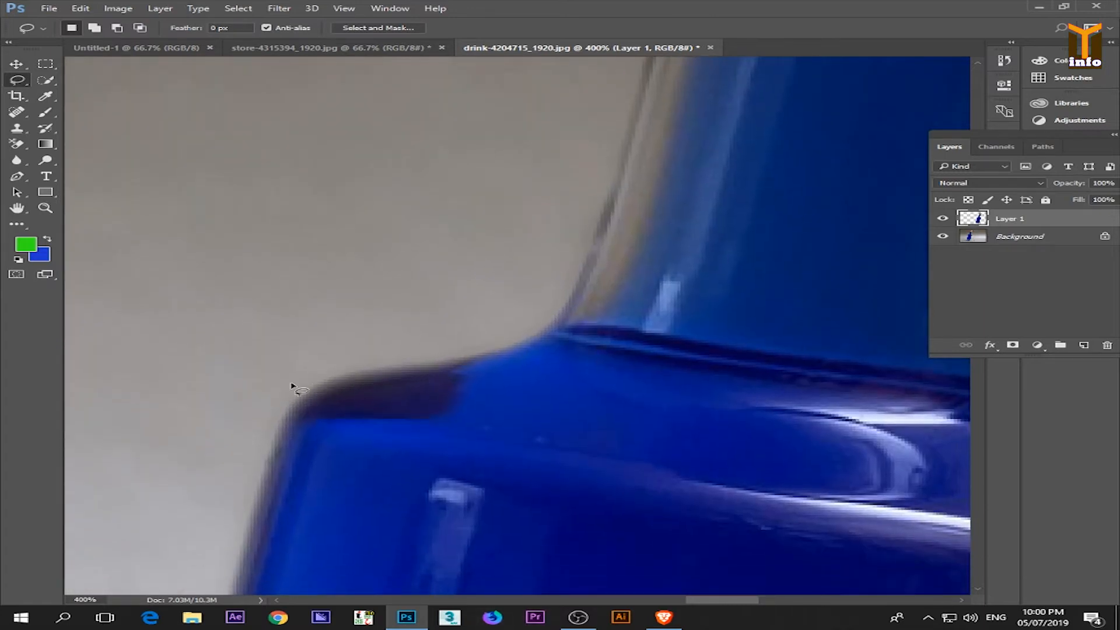
pyautogui.moveTo(299, 398)
pyautogui.mouseDown()
pyautogui.moveTo(470, 368)
pyautogui.moveTo(481, 329)
pyautogui.moveTo(362, 298)
pyautogui.moveTo(260, 335)
pyautogui.moveTo(253, 376)
pyautogui.moveTo(279, 409)
pyautogui.mouseUp()
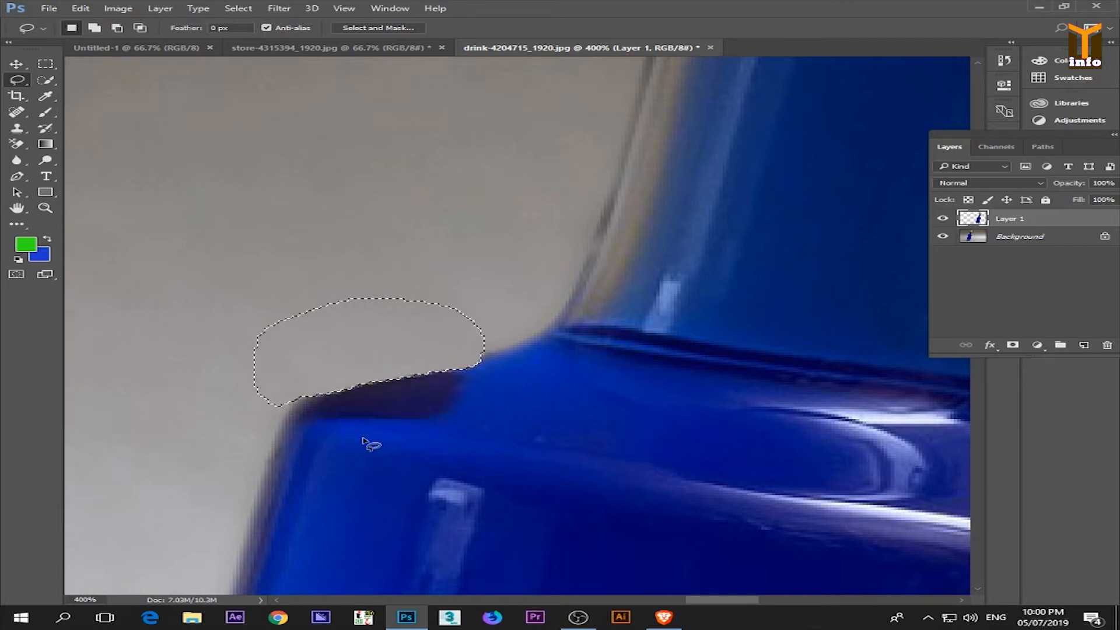
pyautogui.keyDown('ctrl'); pyautogui.click(346, 408); pyautogui.keyUp('ctrl')
pyautogui.keyDown('ctrl'); pyautogui.click(346, 408); pyautogui.keyUp('ctrl')
pyautogui.keyDown('ctrl'); pyautogui.click(346, 408); pyautogui.keyUp('ctrl')
pyautogui.keyDown('ctrl'); pyautogui.click(346, 407); pyautogui.keyUp('ctrl')
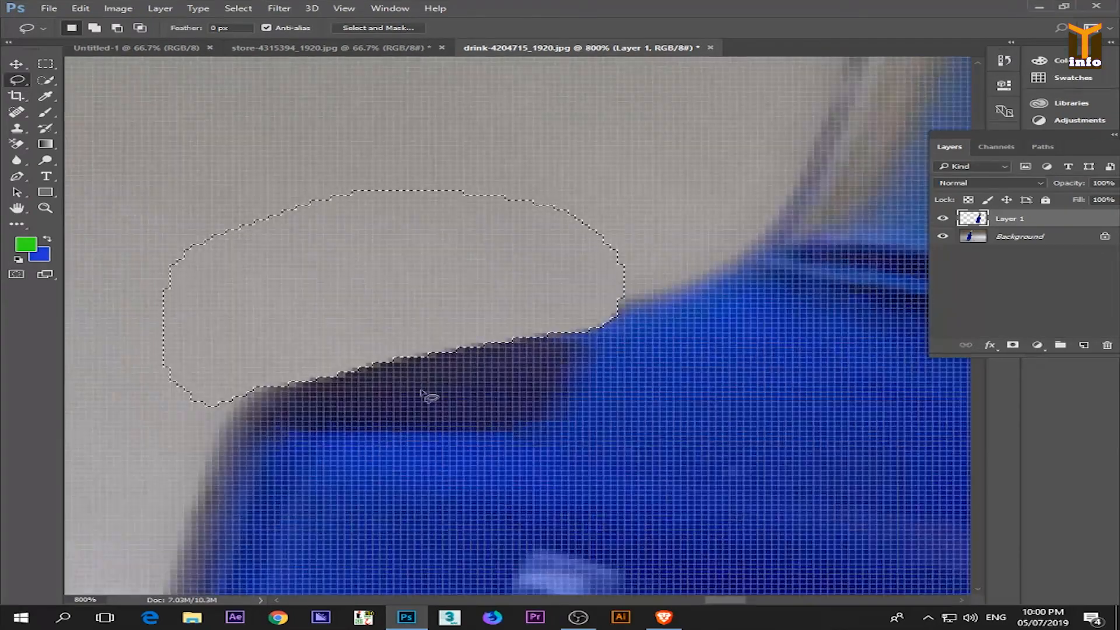
pyautogui.moveTo(289, 530); pyautogui.dragTo(440, 333)
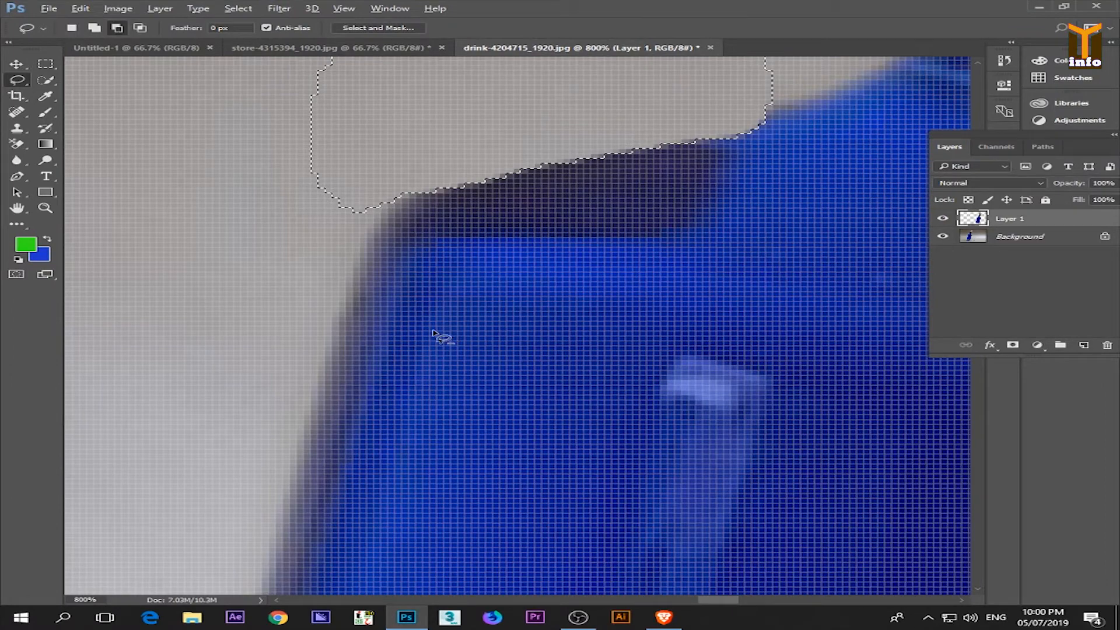
pyautogui.keyDown('alt'); pyautogui.click(431, 331); pyautogui.keyUp('alt')
pyautogui.keyDown('alt'); pyautogui.click(422, 328); pyautogui.keyUp('alt')
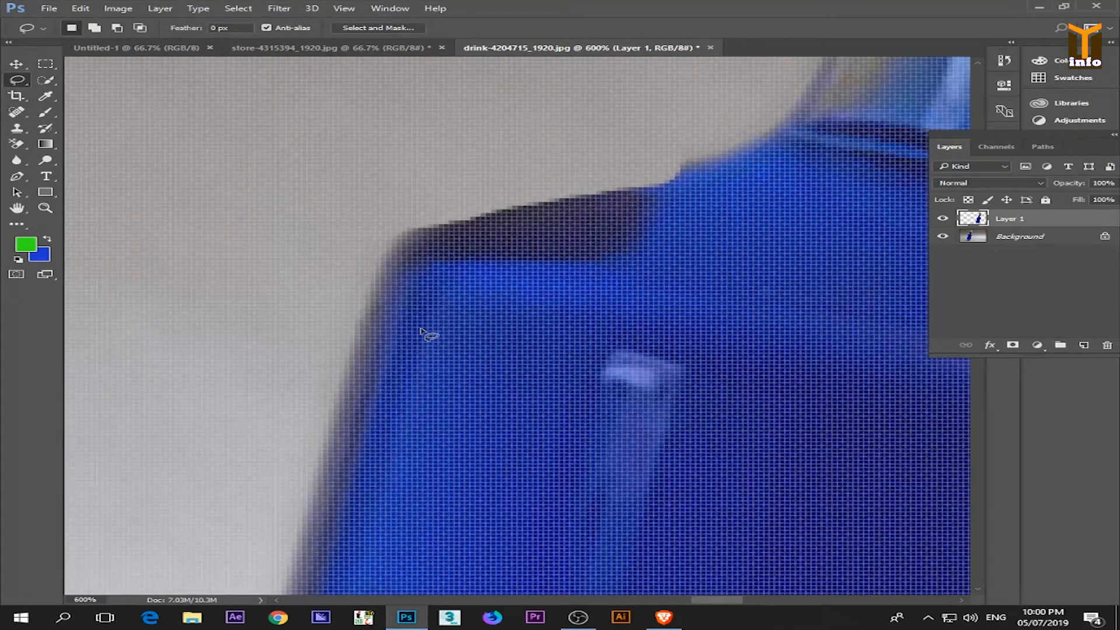
pyautogui.keyDown('alt'); pyautogui.click(454, 324); pyautogui.keyUp('alt')
pyautogui.keyDown('alt'); pyautogui.click(455, 323); pyautogui.keyUp('alt')
pyautogui.keyDown('alt'); pyautogui.click(455, 323); pyautogui.keyUp('alt')
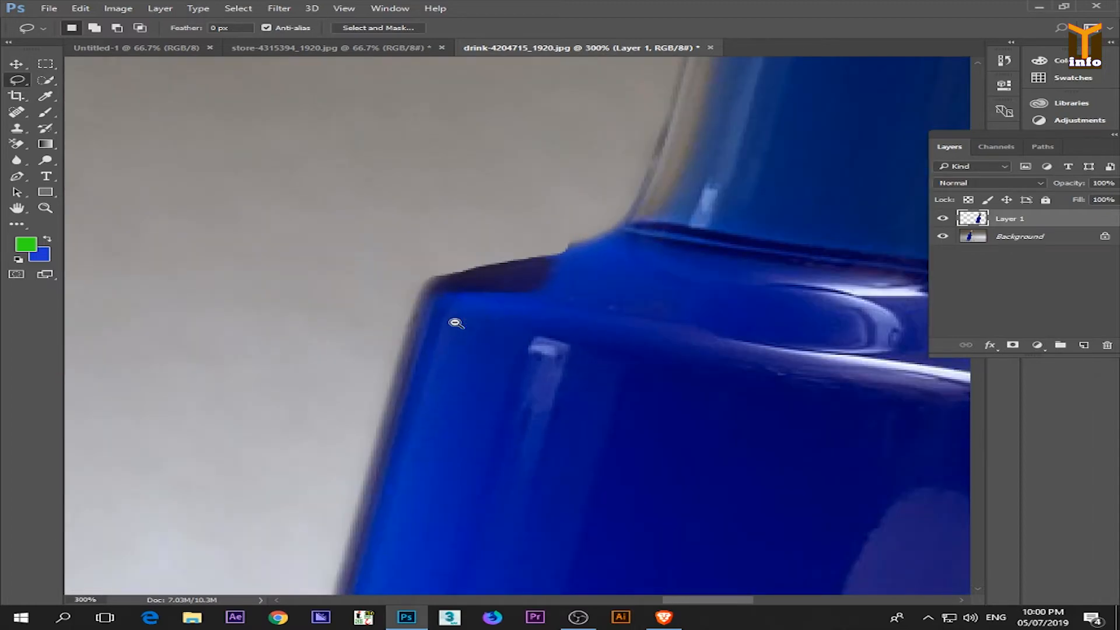
pyautogui.keyDown('alt'); pyautogui.click(408, 322); pyautogui.keyUp('alt')
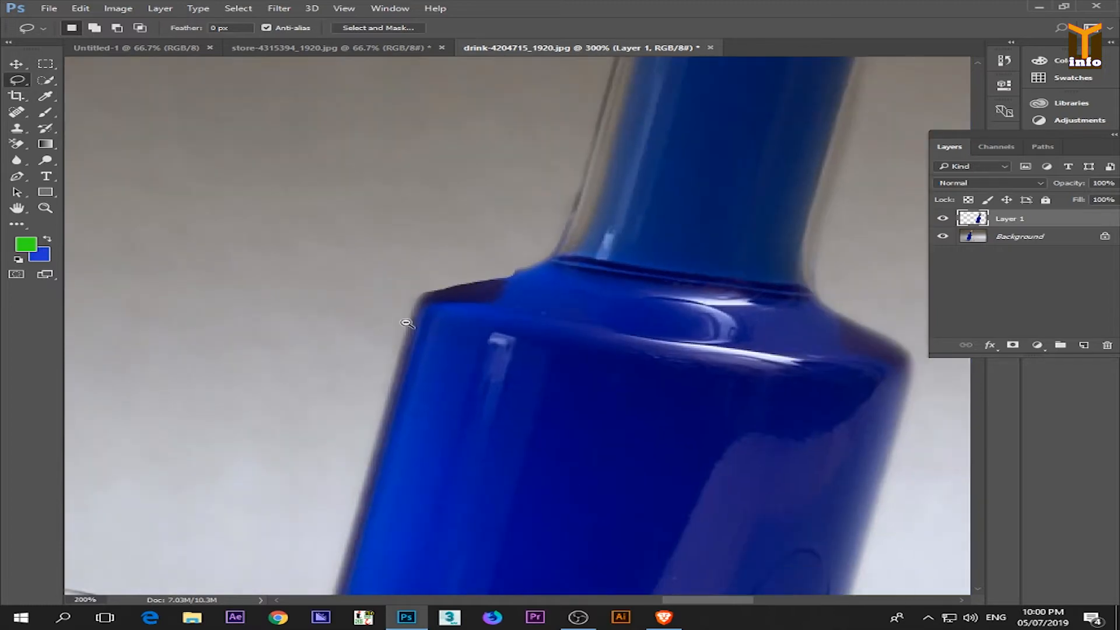
pyautogui.keyDown('alt'); pyautogui.click(407, 322); pyautogui.keyUp('alt')
pyautogui.keyDown('alt'); pyautogui.click(544, 366); pyautogui.keyUp('alt')
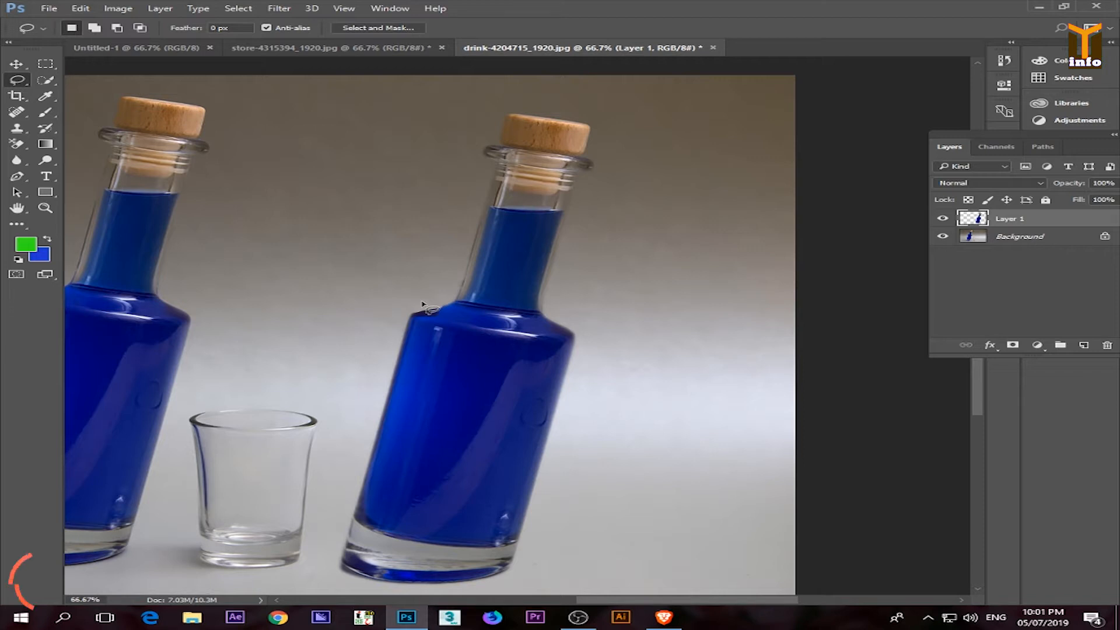
# Select part of the blue liquid in the original bottle's body on the Background layer with the Magic Wand Tool.
pyautogui.click(46, 80)
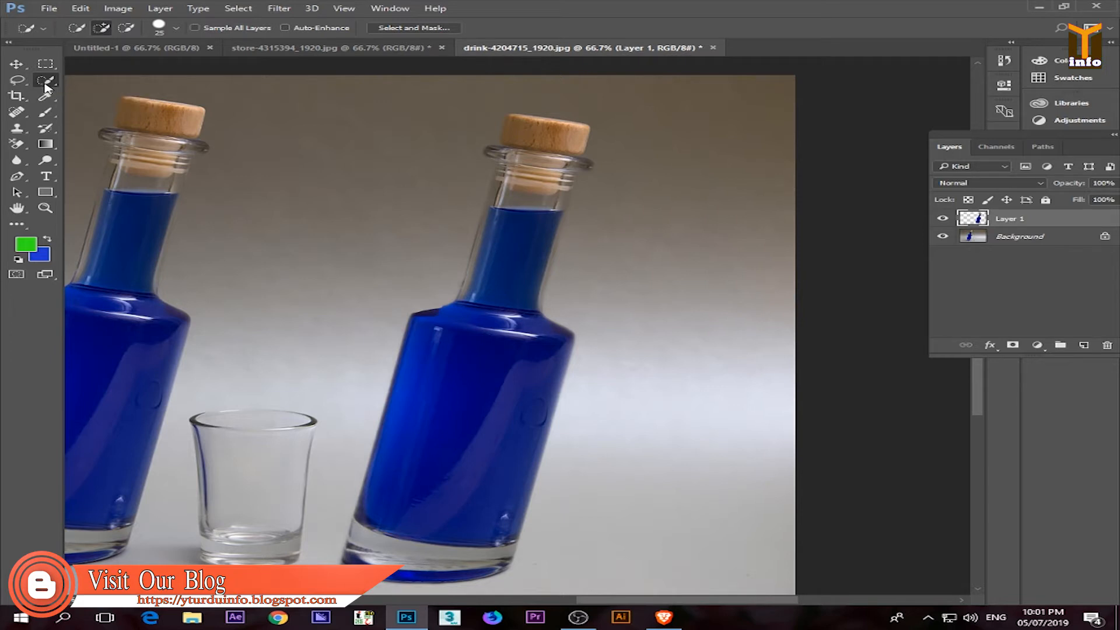
pyautogui.hotkey('shift', 'w')
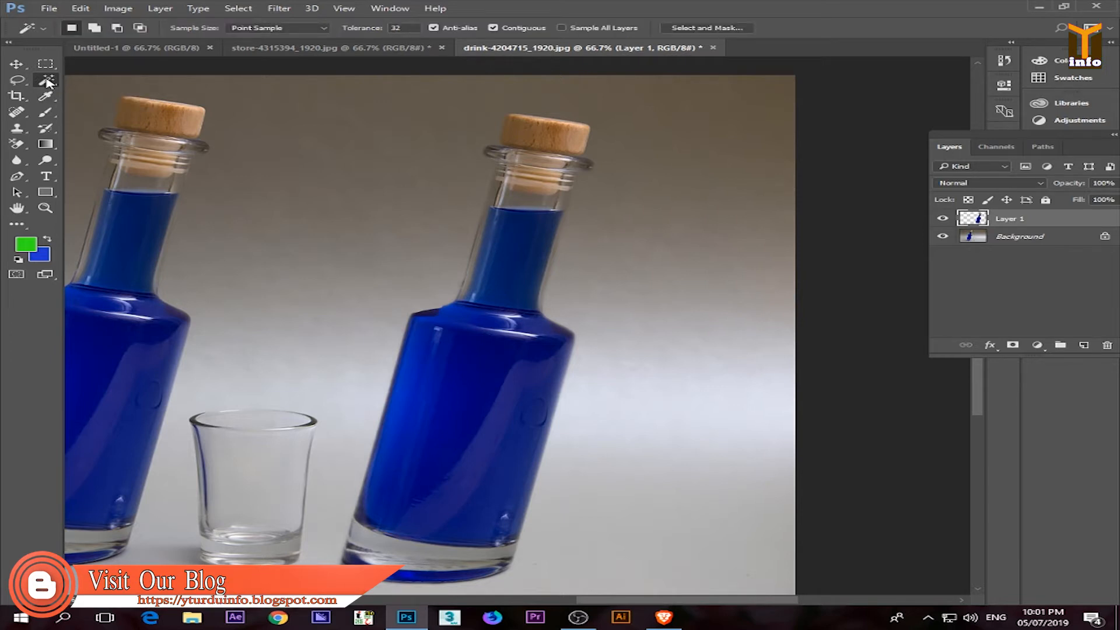
pyautogui.rightClick(47, 82)
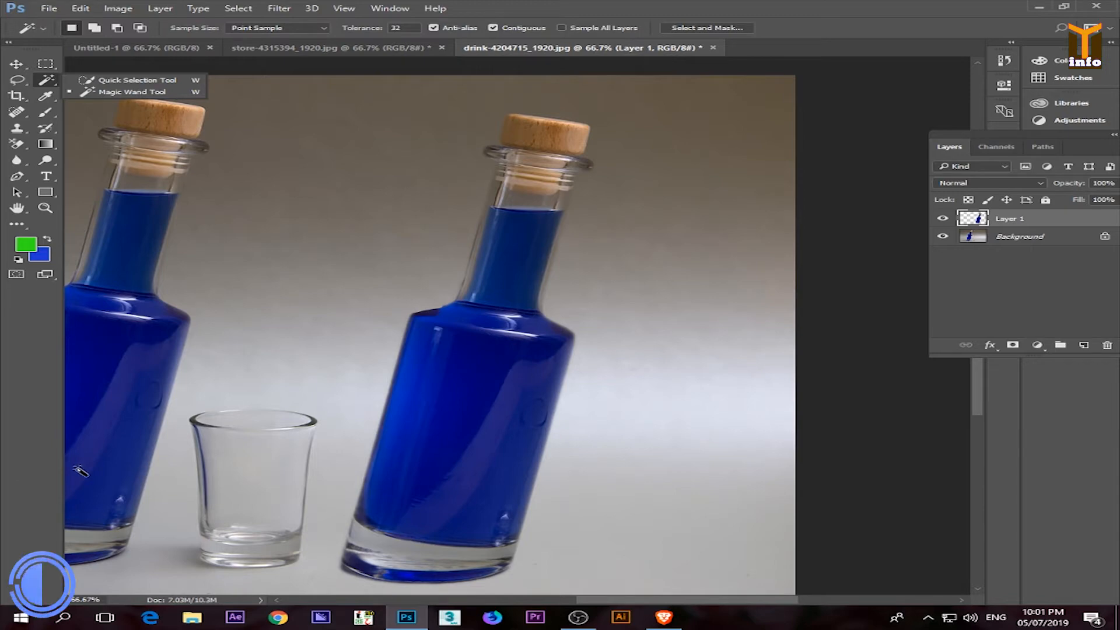
pyautogui.moveTo(153, 253); pyautogui.dragTo(307, 228)
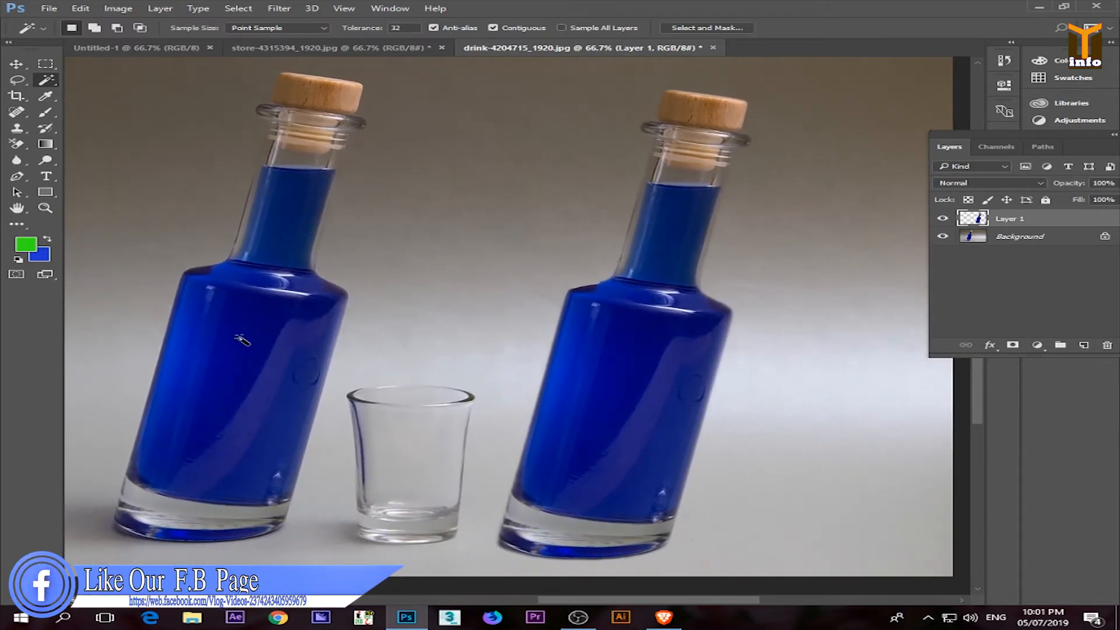
pyautogui.click(994, 237)
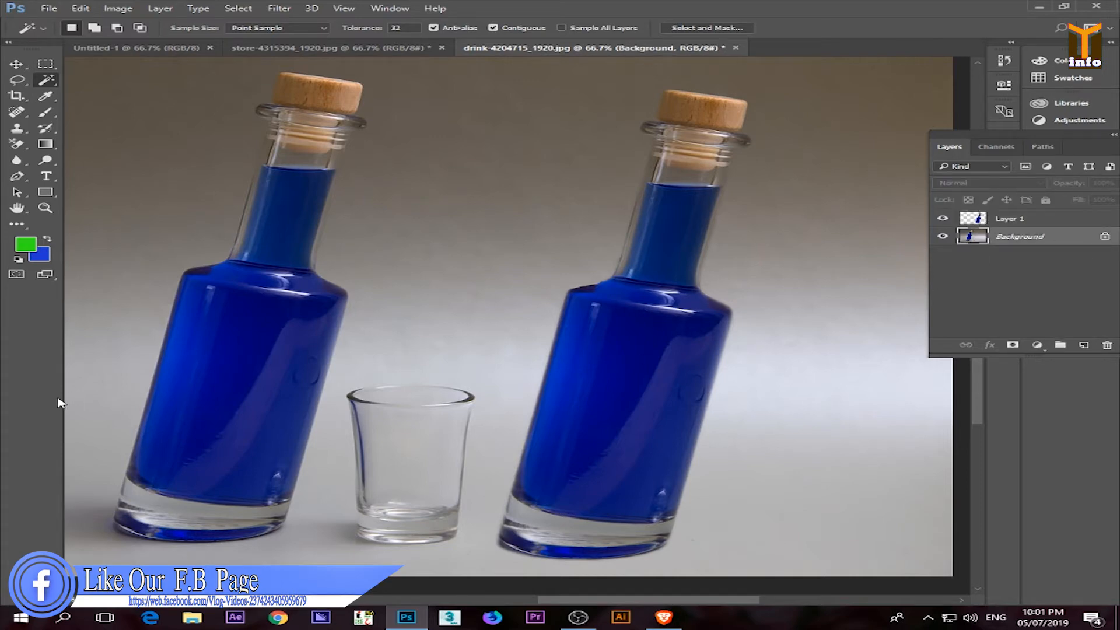
pyautogui.click(180, 447)
pyautogui.click(284, 292)
pyautogui.click(288, 290)
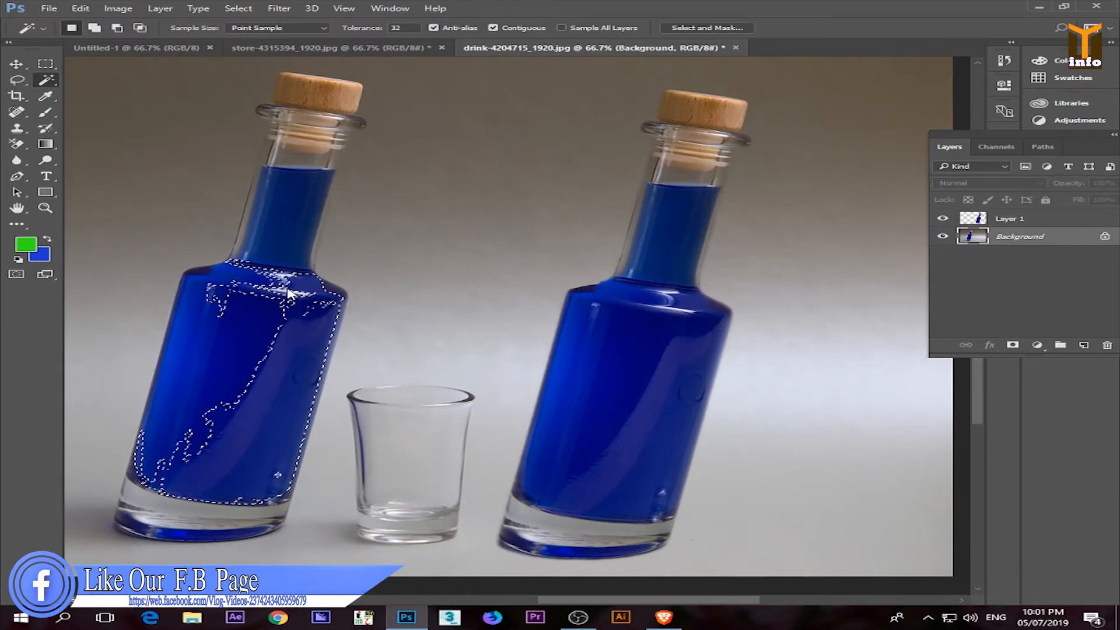
# Add the remaining dark and bright blue areas of the body and the blue liquid in the neck to the selection.
pyautogui.keyDown('shift'); pyautogui.click(250, 336); pyautogui.keyUp('shift')
pyautogui.keyDown('shift'); pyautogui.click(202, 380); pyautogui.keyUp('shift')
pyautogui.keyDown('shift'); pyautogui.click(177, 405); pyautogui.keyUp('shift')
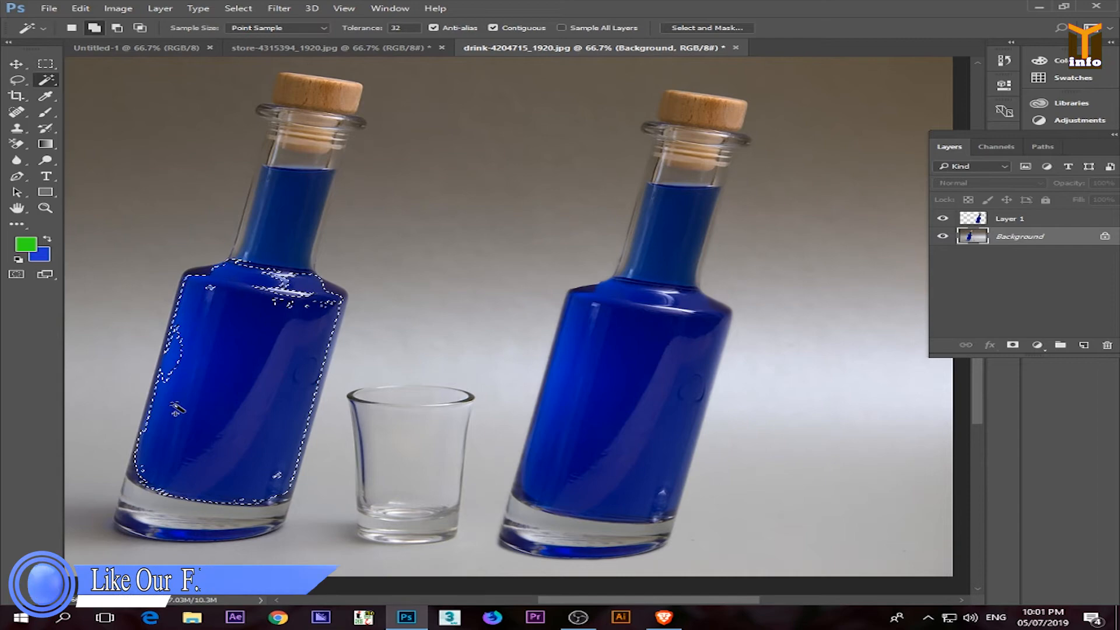
pyautogui.keyDown('shift'); pyautogui.click(175, 352); pyautogui.keyUp('shift')
pyautogui.keyDown('shift'); pyautogui.click(285, 218); pyautogui.keyUp('shift')
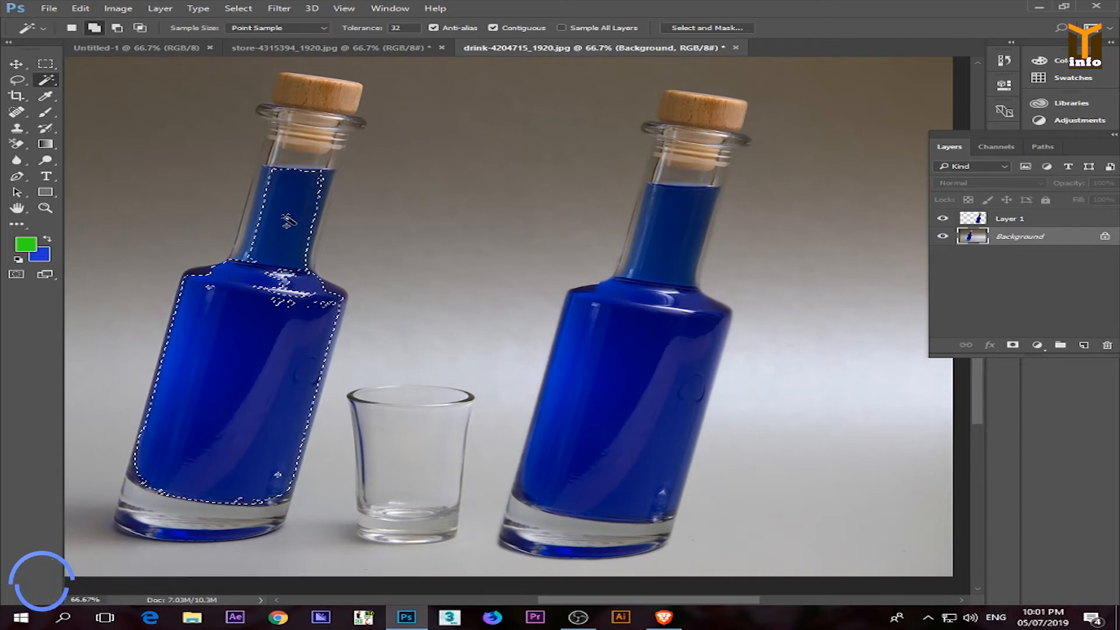
# Extend the selection to the cork's lower end and the area beside the glass base, and clear the whole selection.
pyautogui.keyDown('shift'); pyautogui.click(313, 147); pyautogui.keyUp('shift')
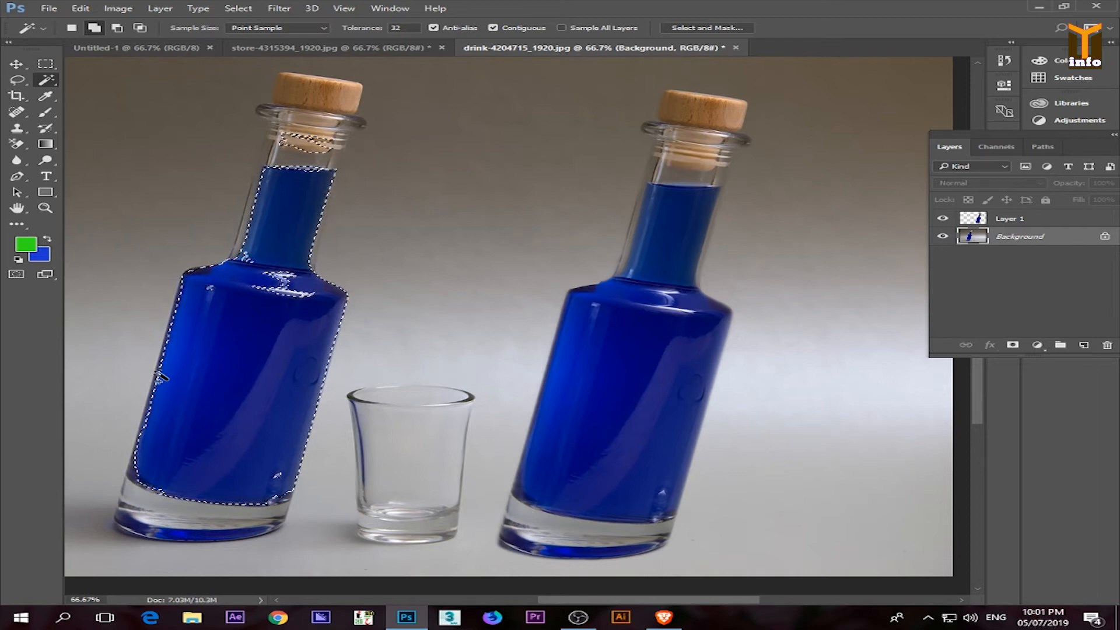
pyautogui.keyDown('shift'); pyautogui.click(126, 483); pyautogui.keyUp('shift')
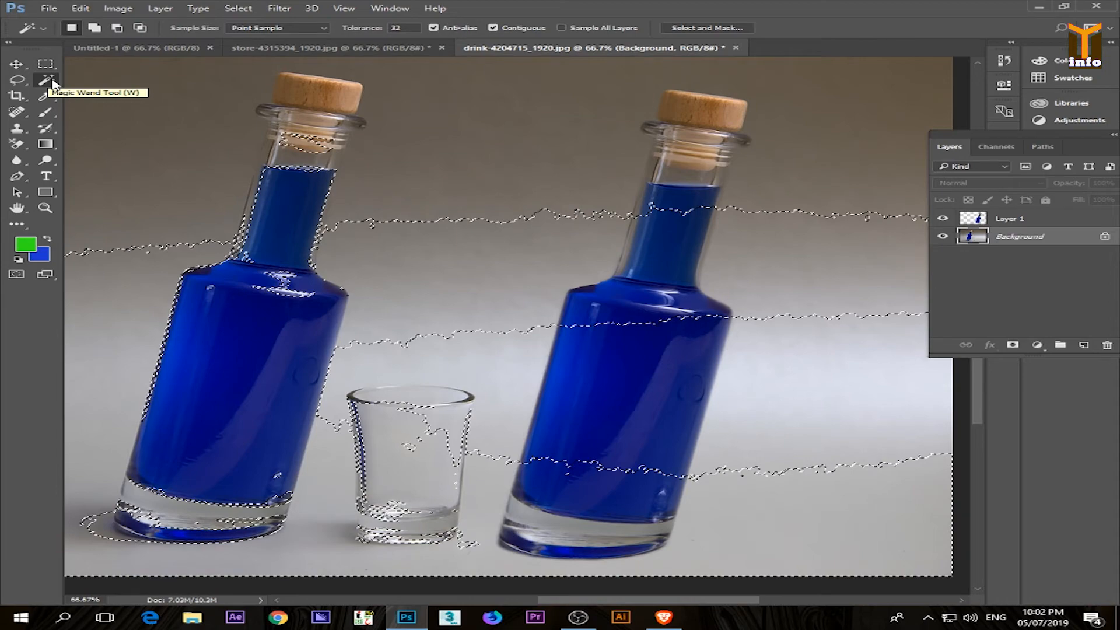
pyautogui.keyDown('shift'); pyautogui.click(208, 365); pyautogui.keyUp('shift')
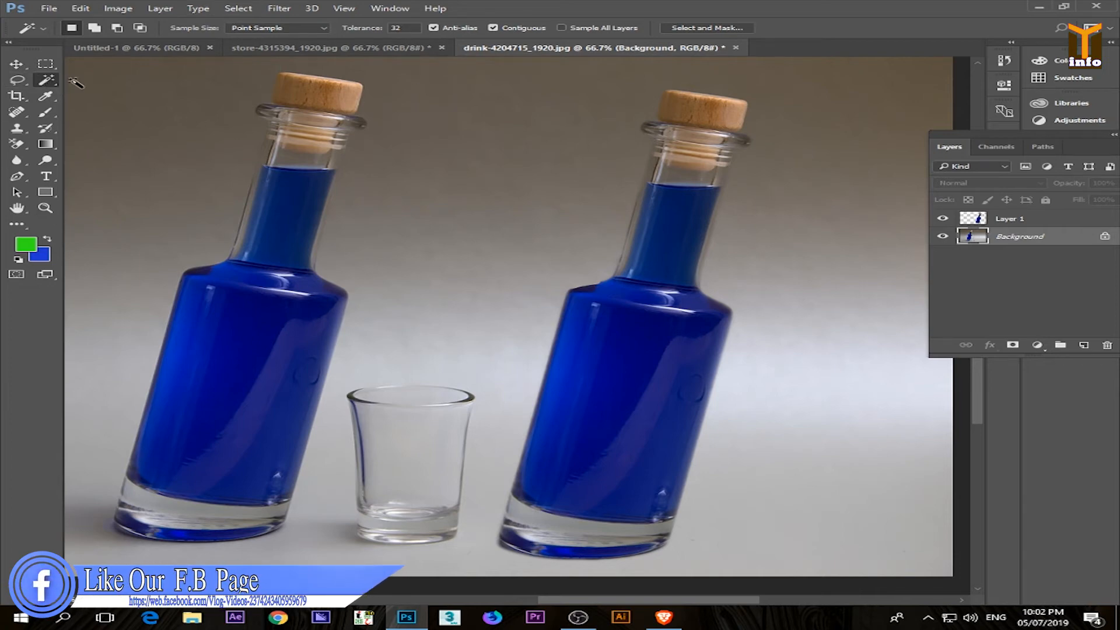
# Set the Magic Wand to add to the selection and build up the blue body, shoulder and neck of the original bottle.
pyautogui.click(95, 29)
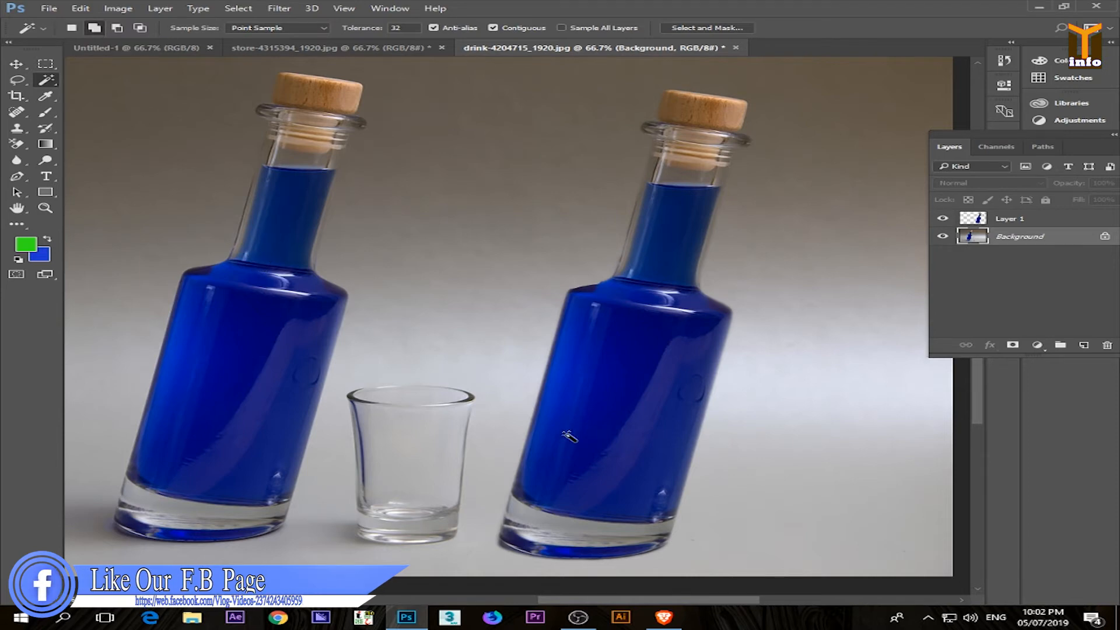
pyautogui.click(235, 385)
pyautogui.click(241, 349)
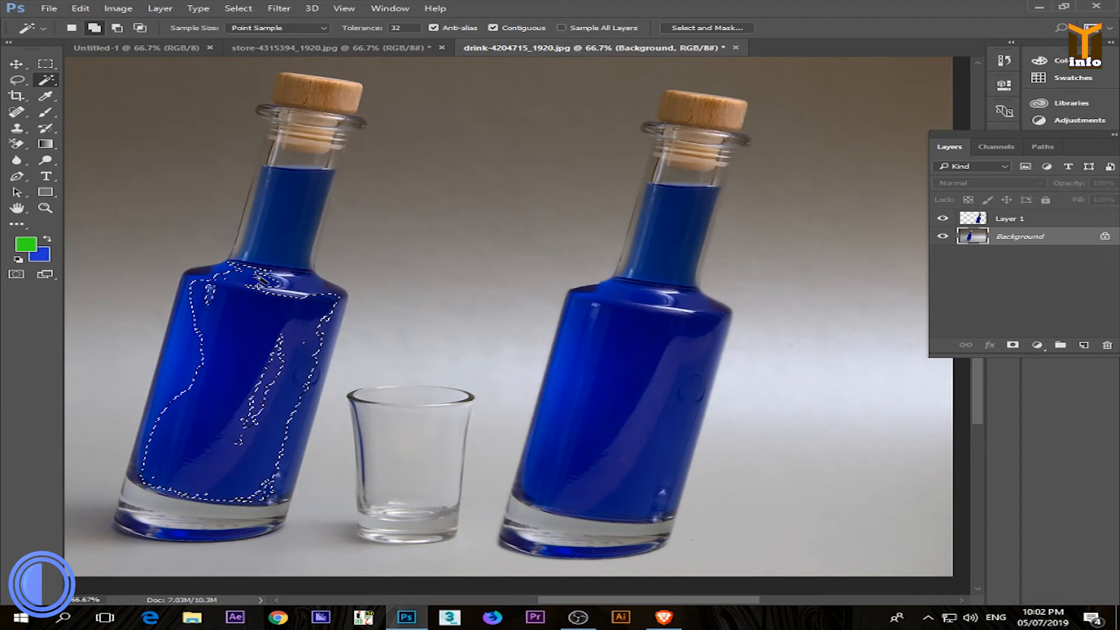
pyautogui.click(258, 286)
pyautogui.click(273, 248)
pyautogui.click(195, 367)
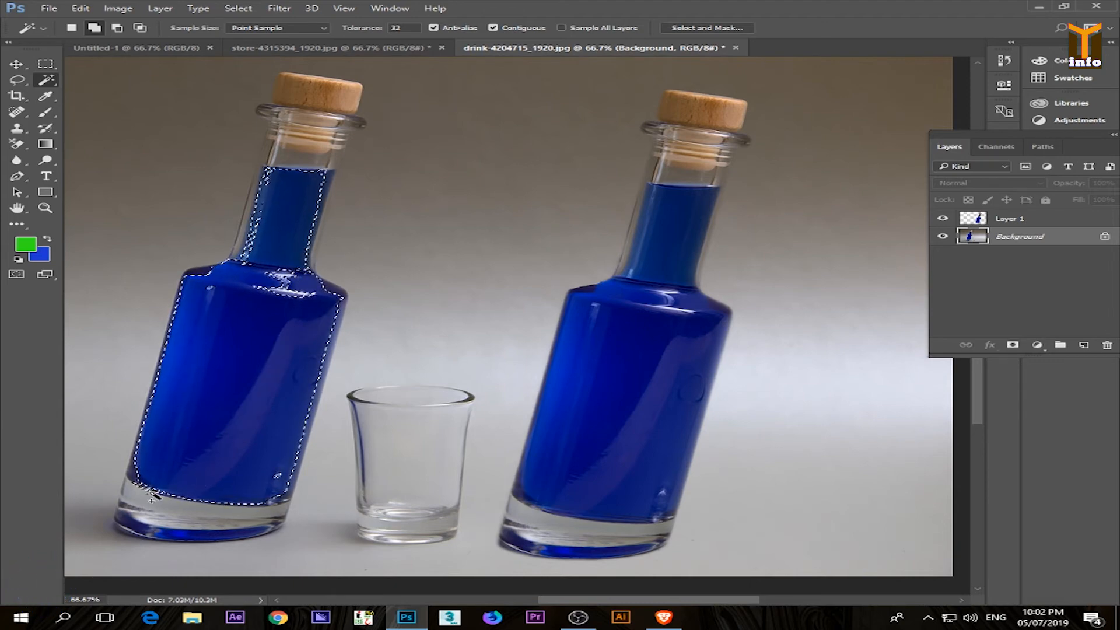
# Set the Magic Wand to subtract from the selection and remove the middle of the body and the neck liquid.
pyautogui.click(117, 27)
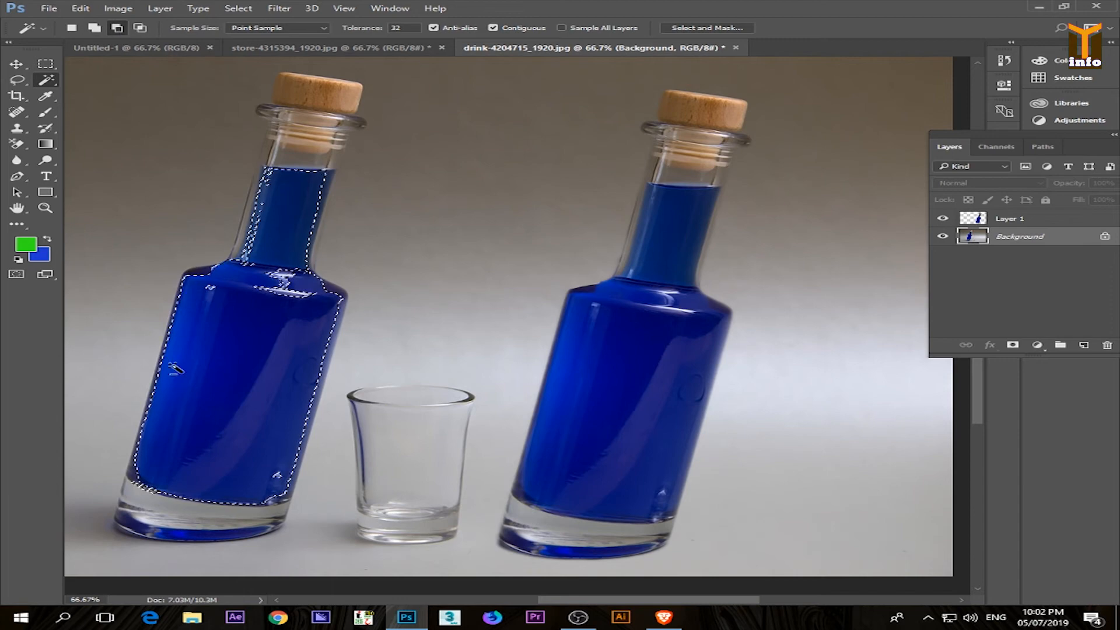
pyautogui.click(229, 384)
pyautogui.click(264, 390)
pyautogui.click(291, 391)
pyautogui.click(287, 215)
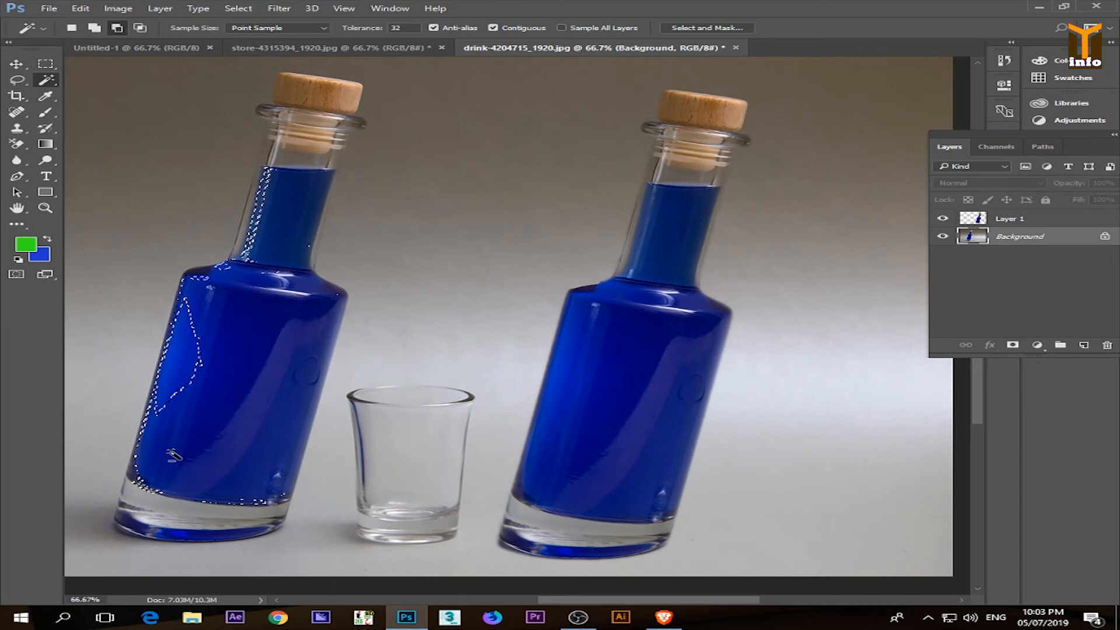
# Set the Magic Wand to intersect with the selection and sample the original bottle's blue body and the background between the bottles.
pyautogui.click(140, 27)
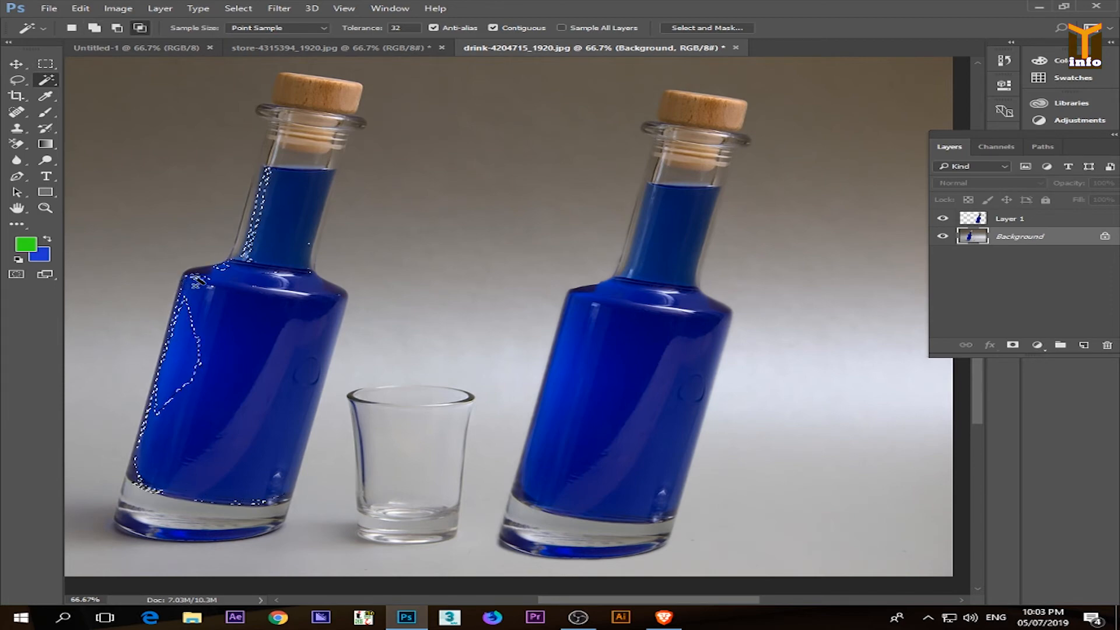
pyautogui.click(205, 355)
pyautogui.click(574, 228)
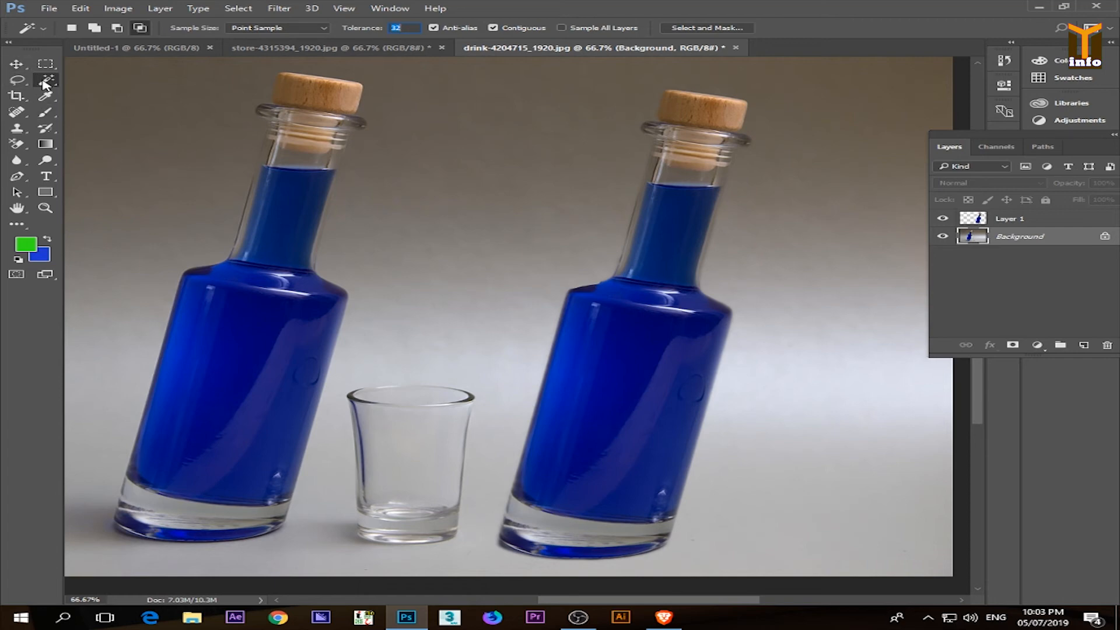
# Make and clear a test selection of the upper background, and set the Magic Wand tolerance to 66.
pyautogui.click(439, 142)
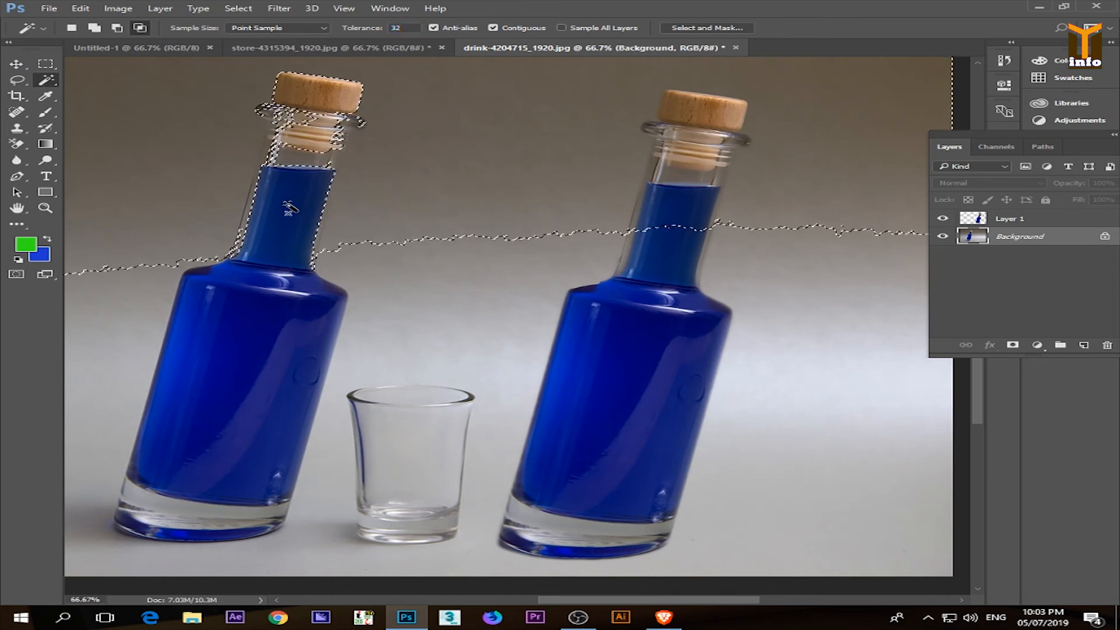
pyautogui.hotkey('ctrl', 'd')
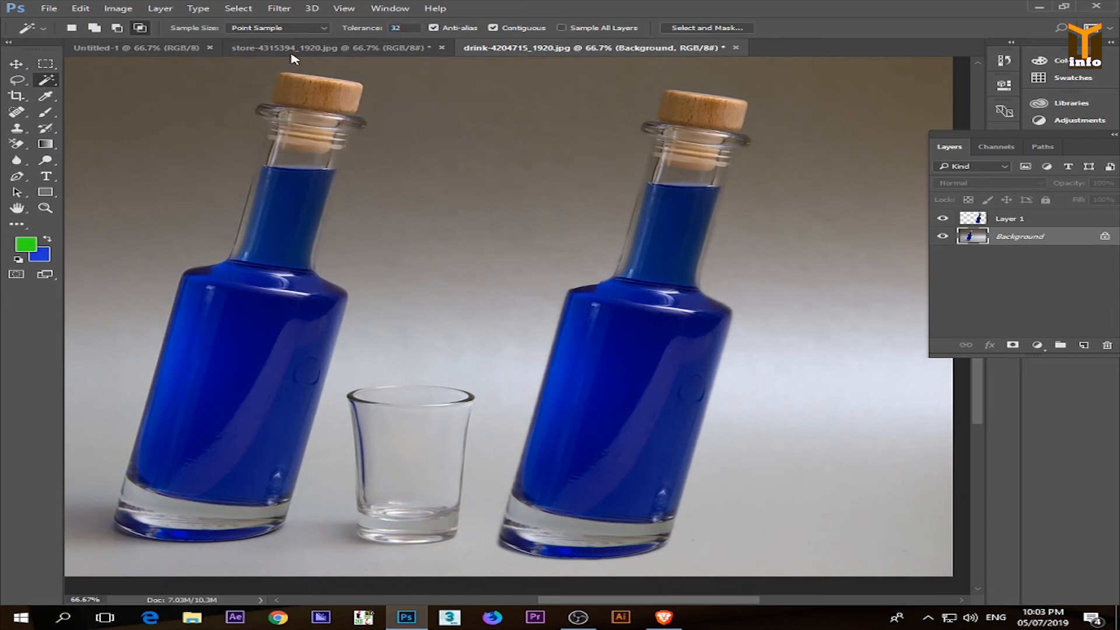
pyautogui.doubleClick(402, 28)
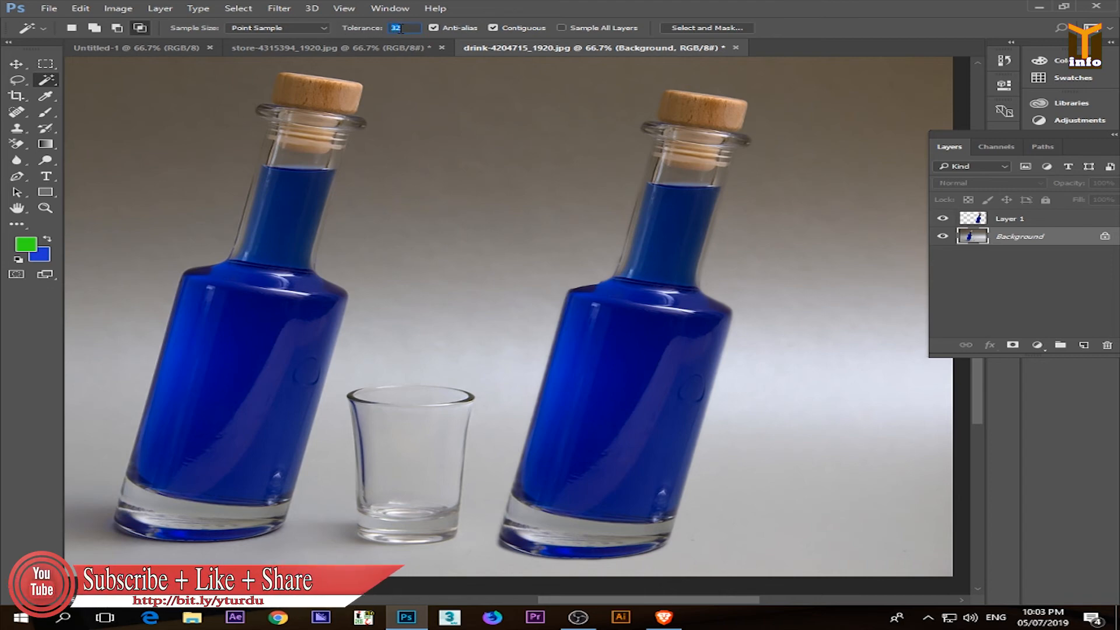
pyautogui.write('66')
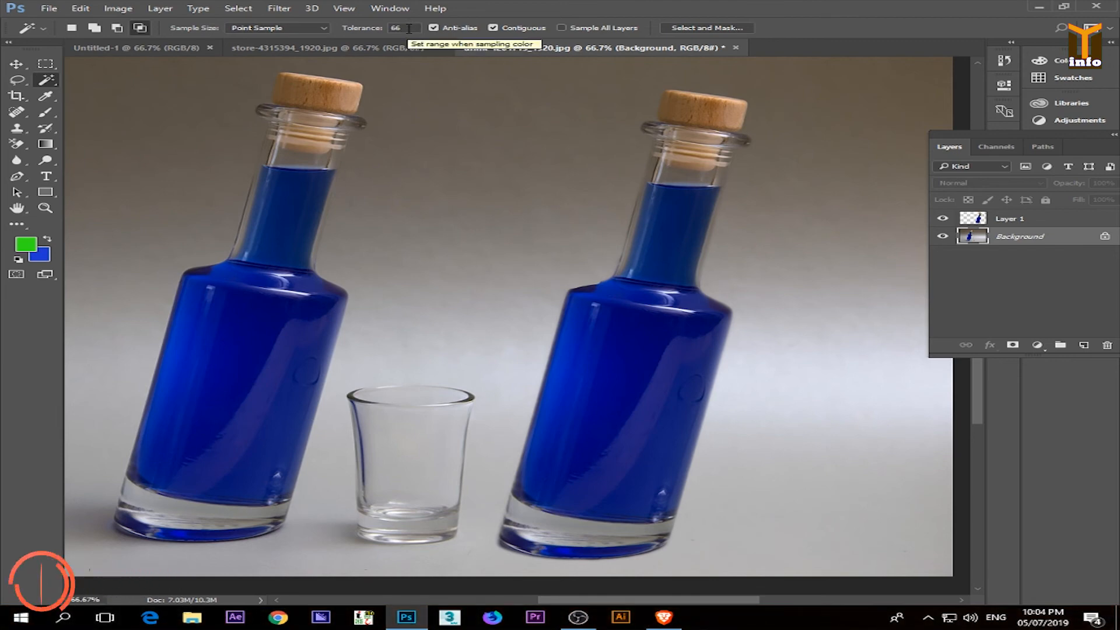
pyautogui.click(408, 28)
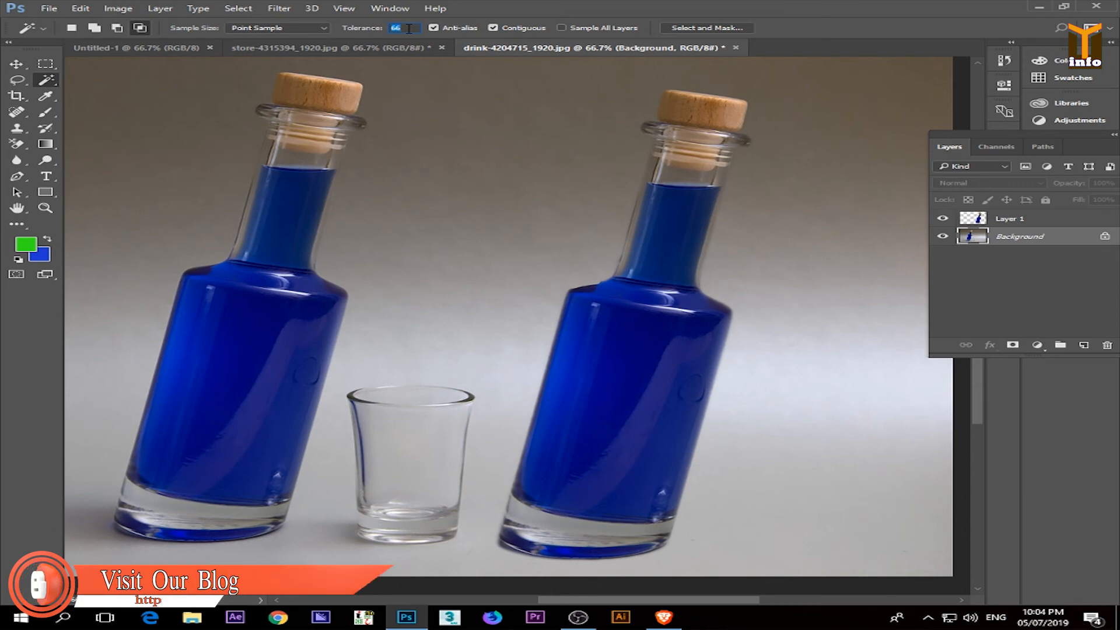